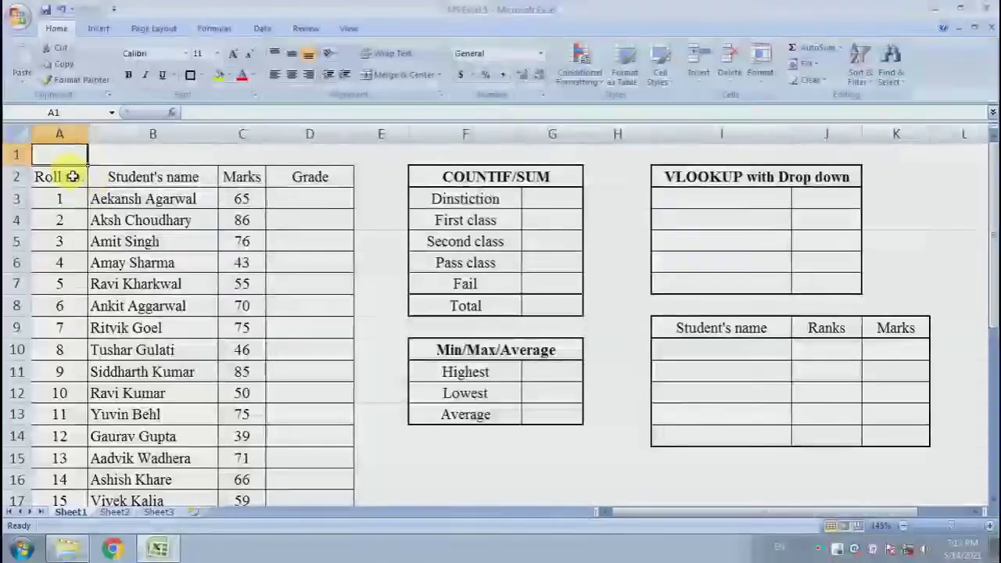
Examine the student table's roll number, name, Marks and Grade columns on Sheet1
left_click(71, 174)
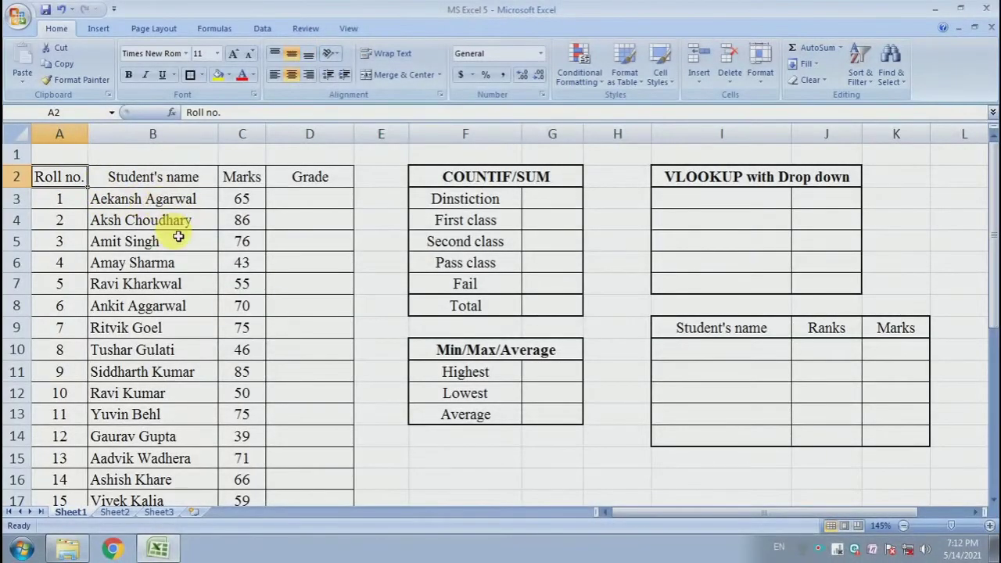
left_click(141, 174)
left_click_drag(168, 205, 180, 494)
left_click(175, 454)
scroll(174, 430, "down", 2)
scroll(172, 375, "up", 7)
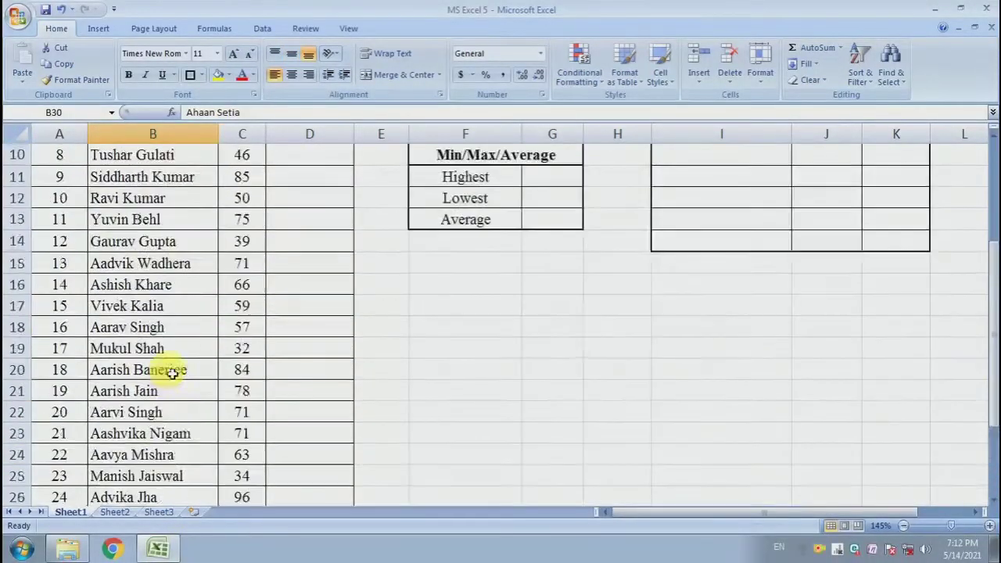
left_click_drag(248, 197, 258, 271)
left_click_drag(246, 220, 253, 375)
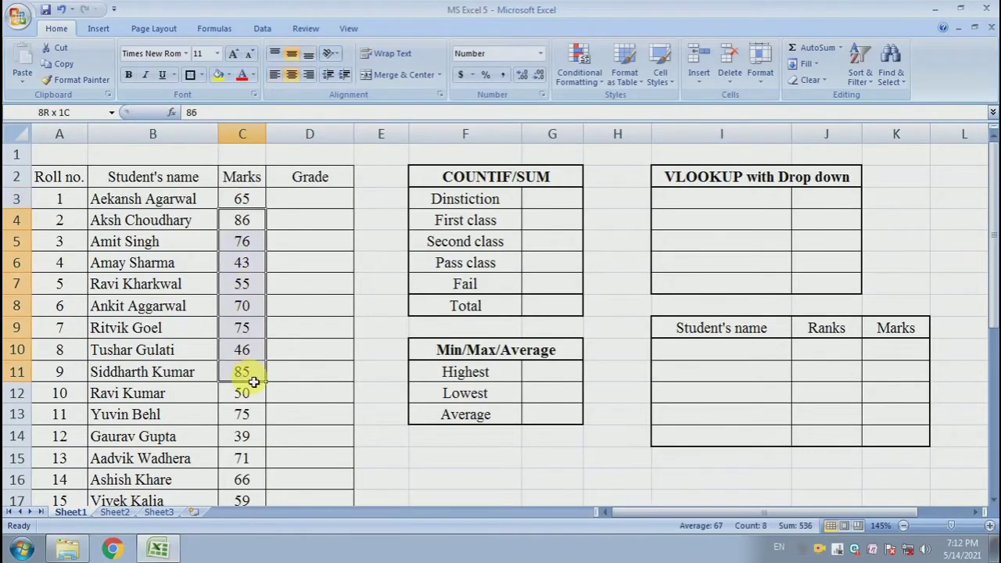
left_click(320, 279)
left_click(304, 199)
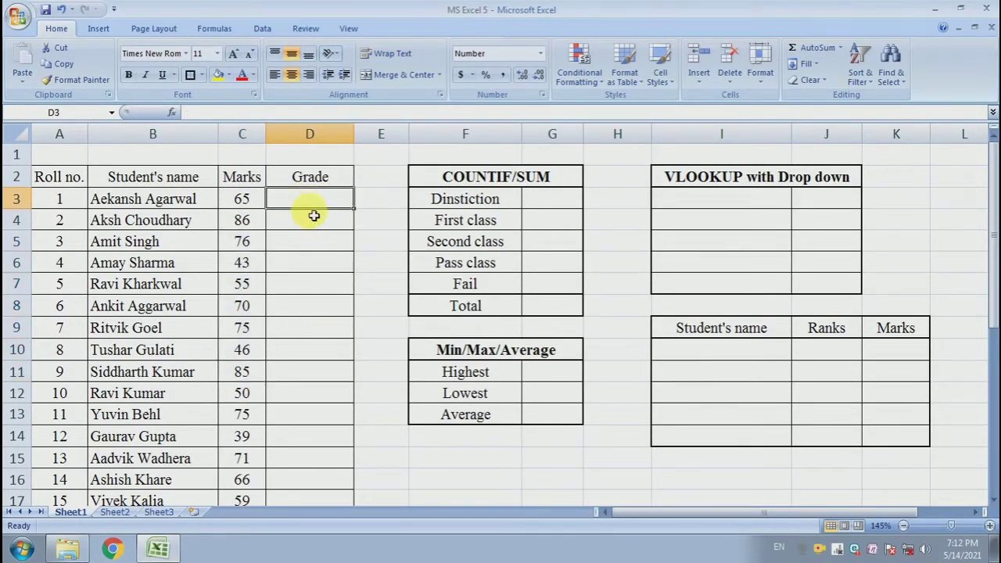
left_click(309, 268)
left_click(313, 200)
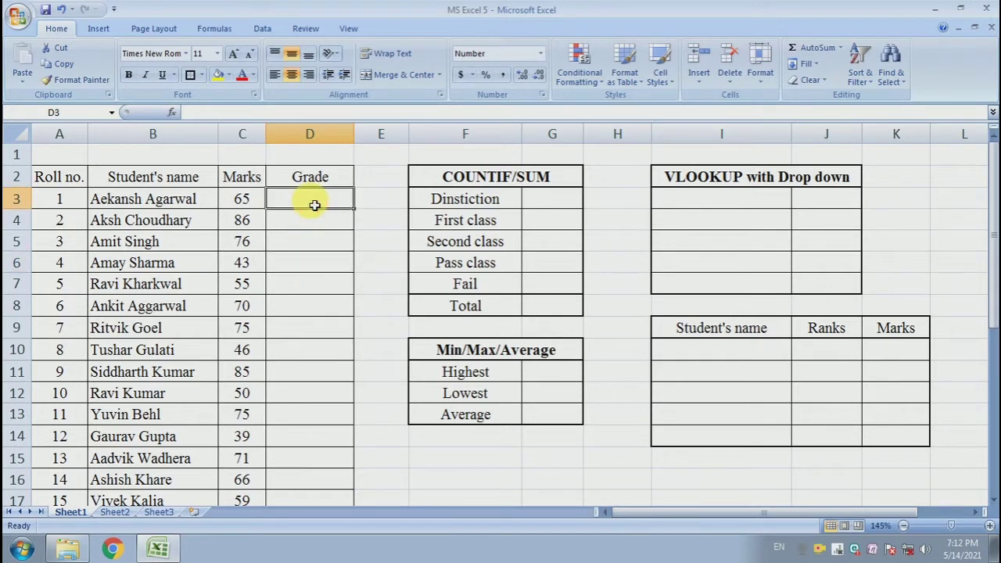
left_click(314, 179)
Start an IF formula in cell D3 with the logical test C3<35
left_click(313, 207)
type("=")
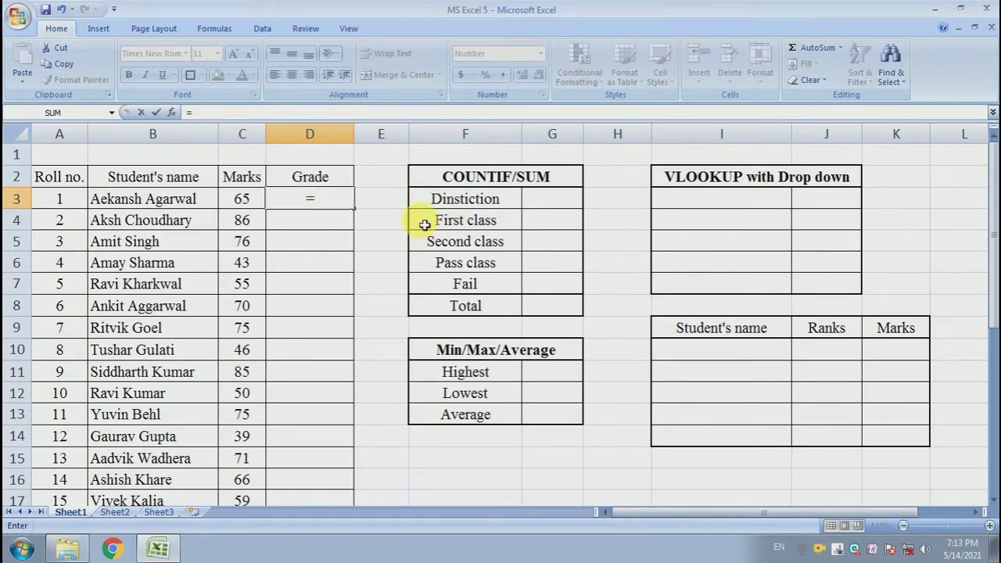
type("if")
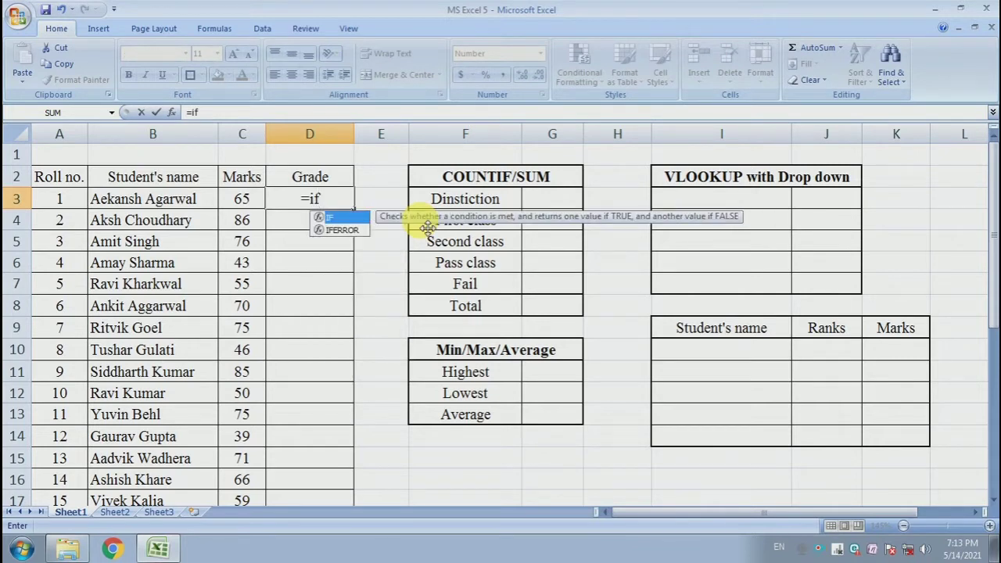
type("(")
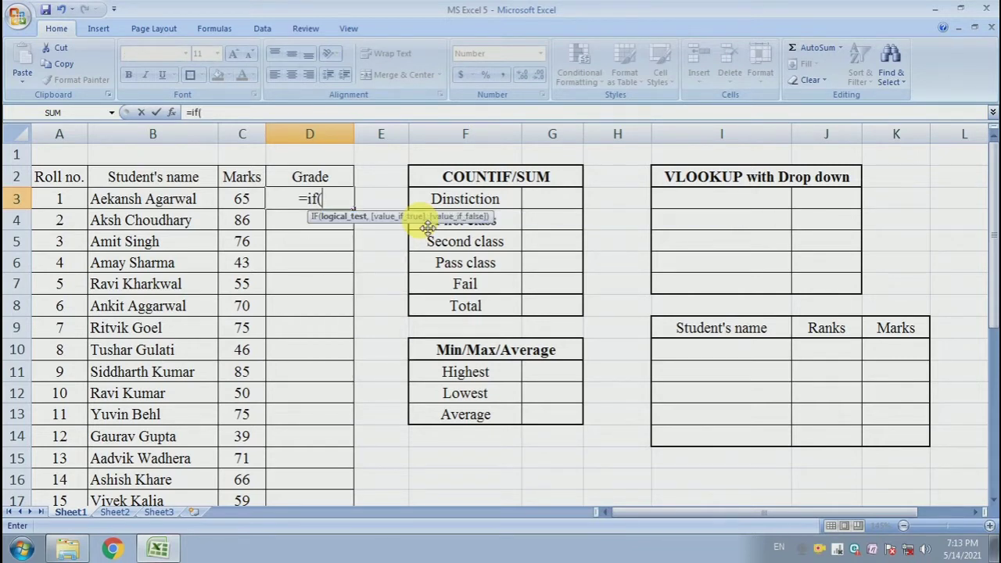
left_click(247, 200)
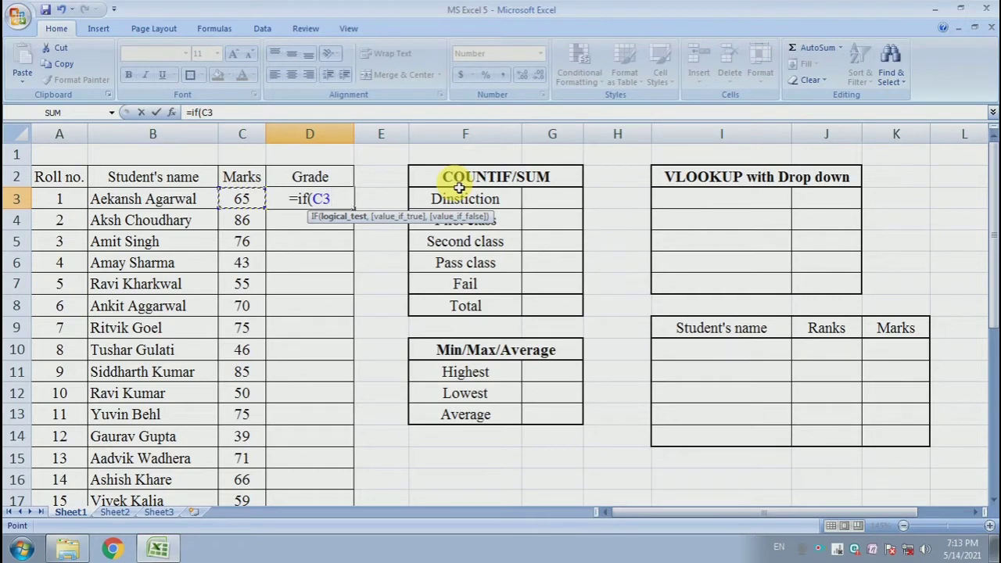
type("<")
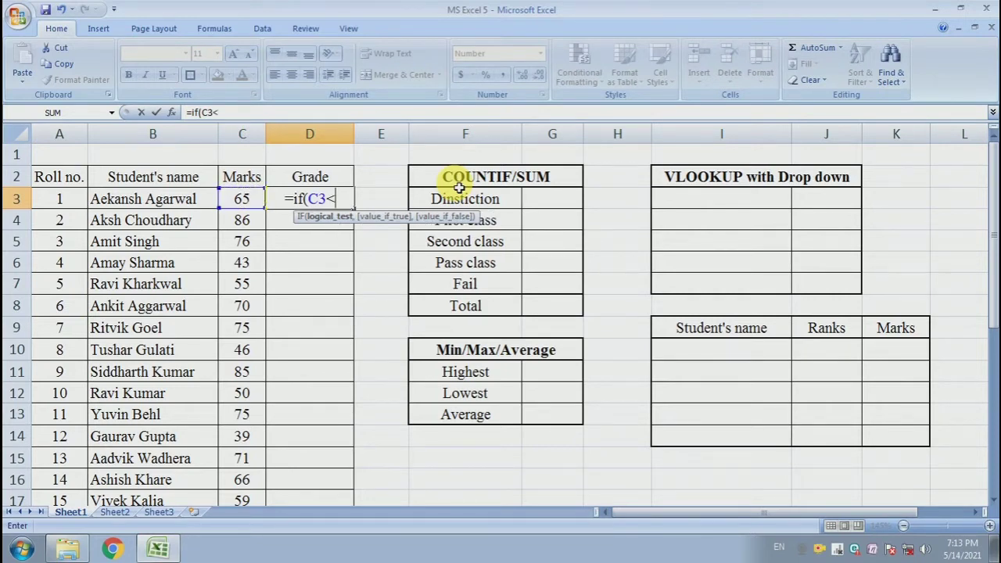
type("35")
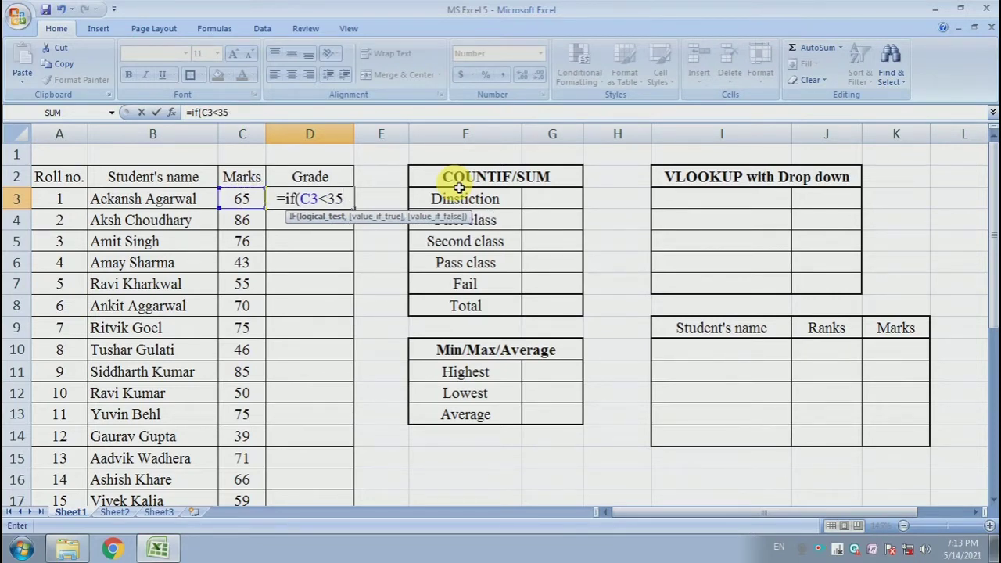
type(",")
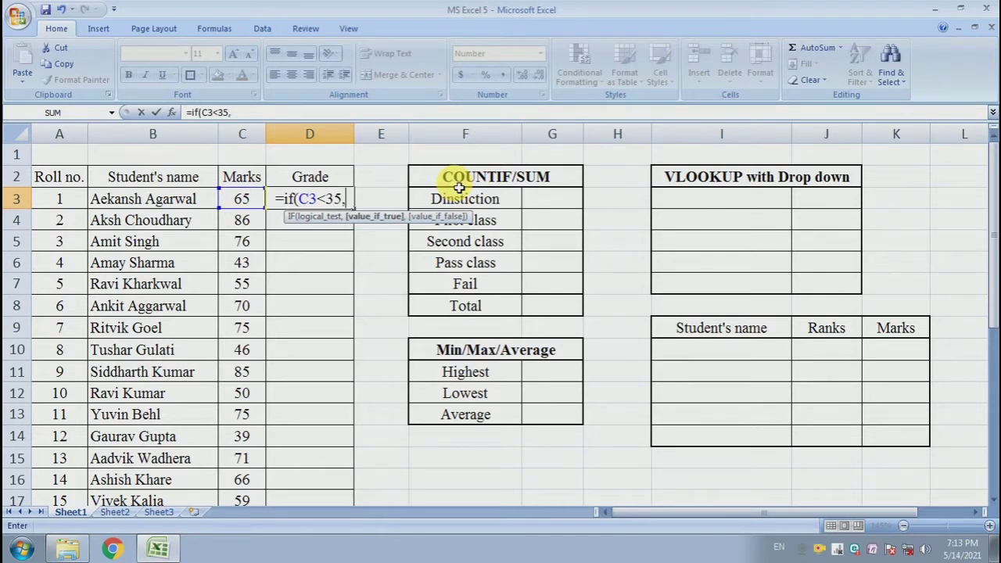
type("\"")
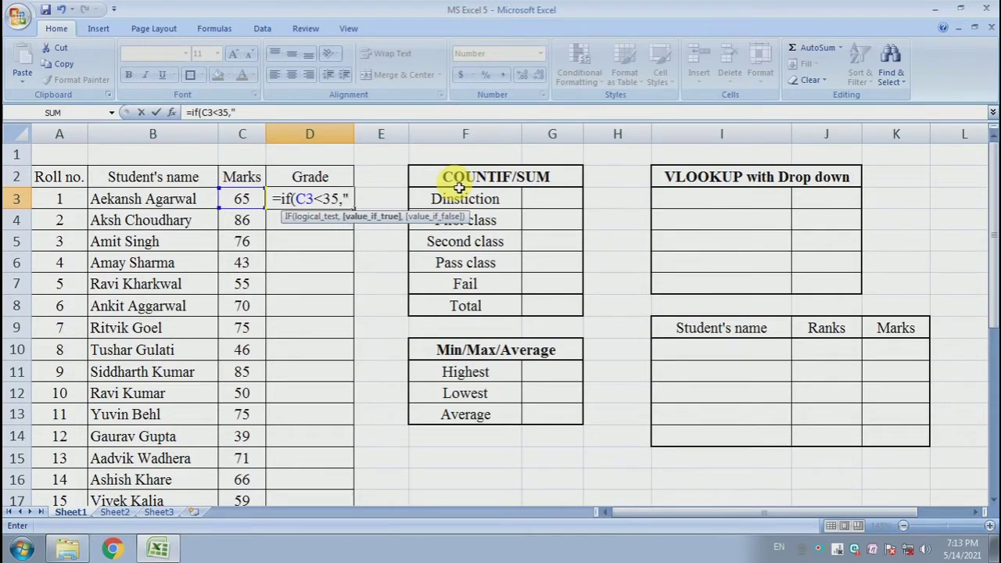
type("Fa")
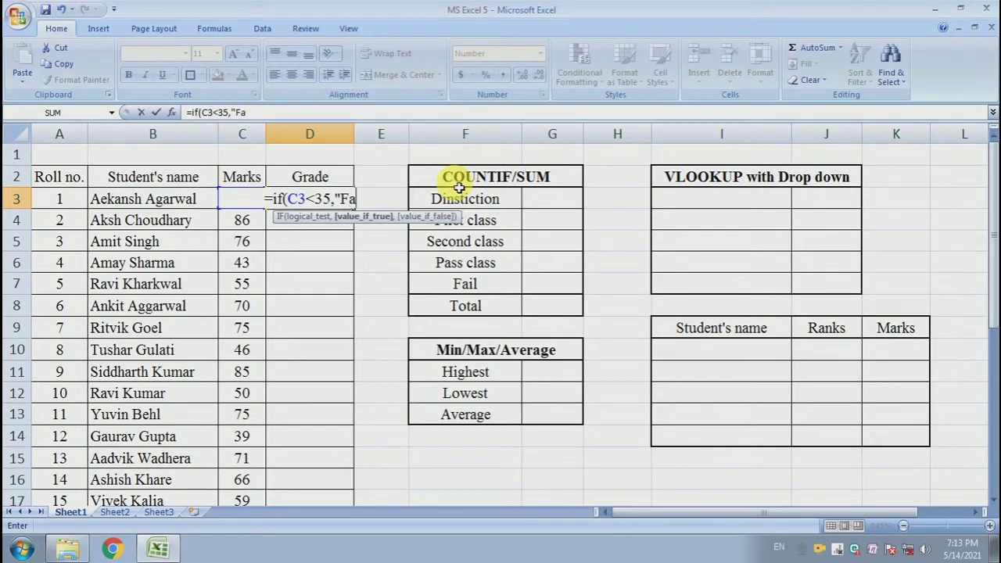
type("il")
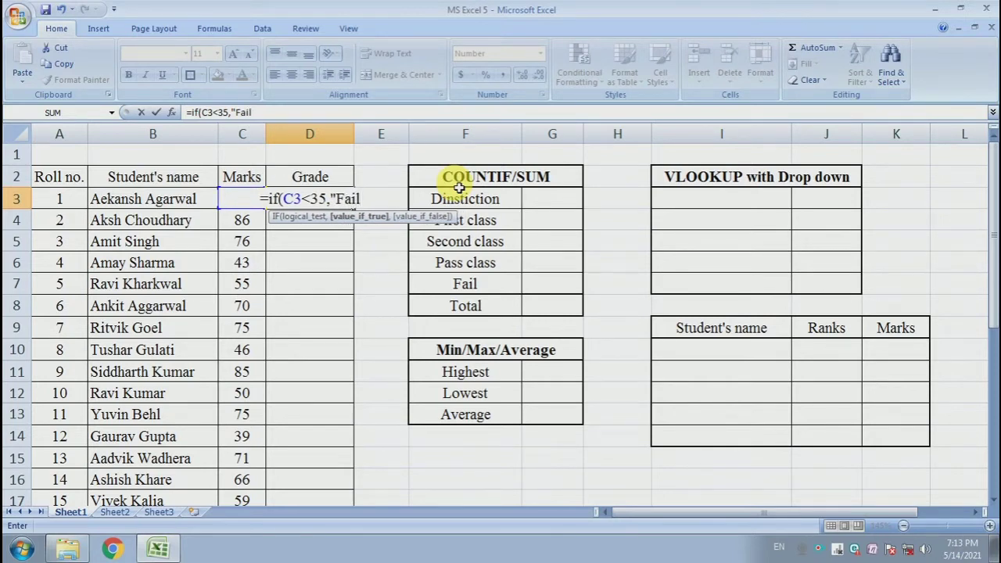
type("\"")
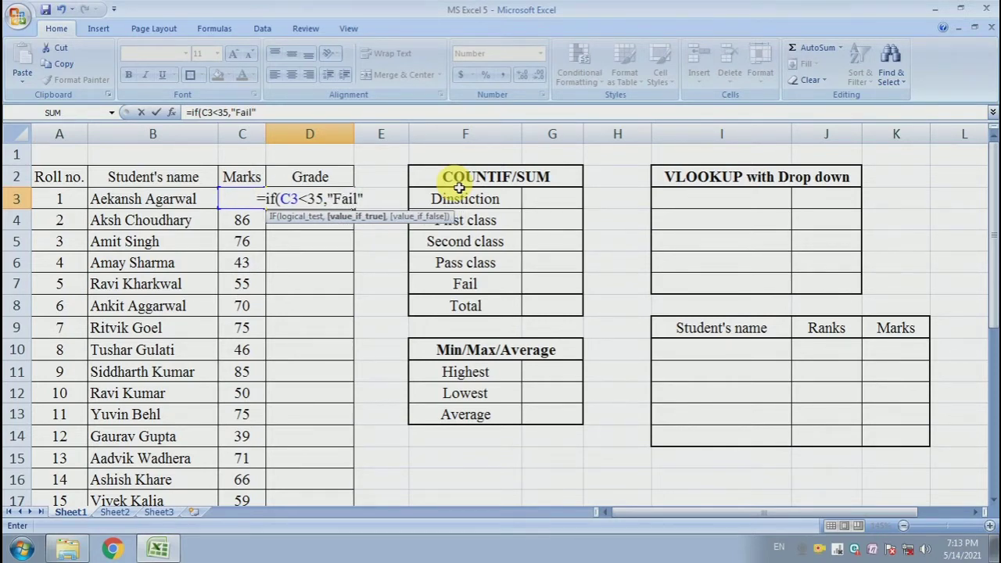
type(",")
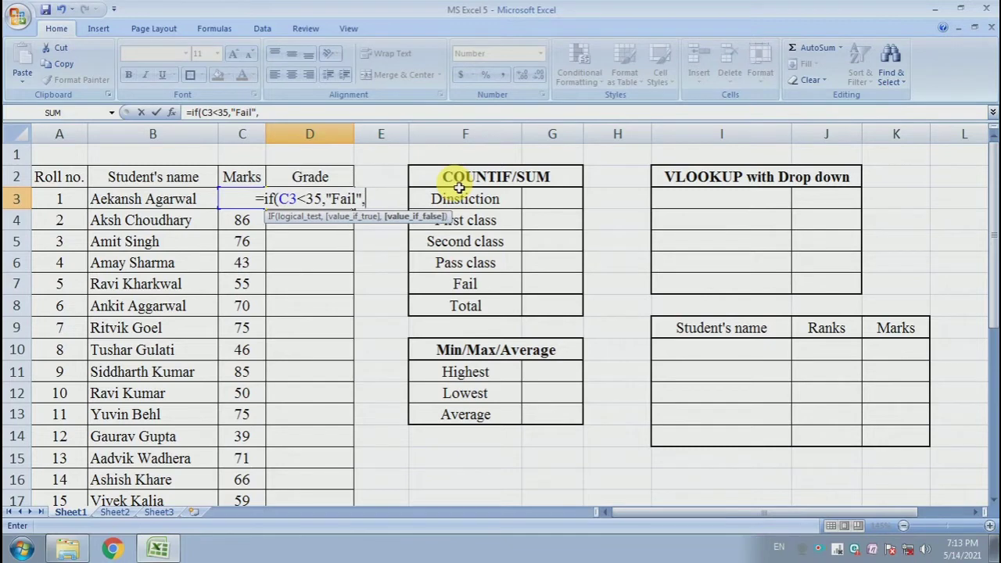
type("if")
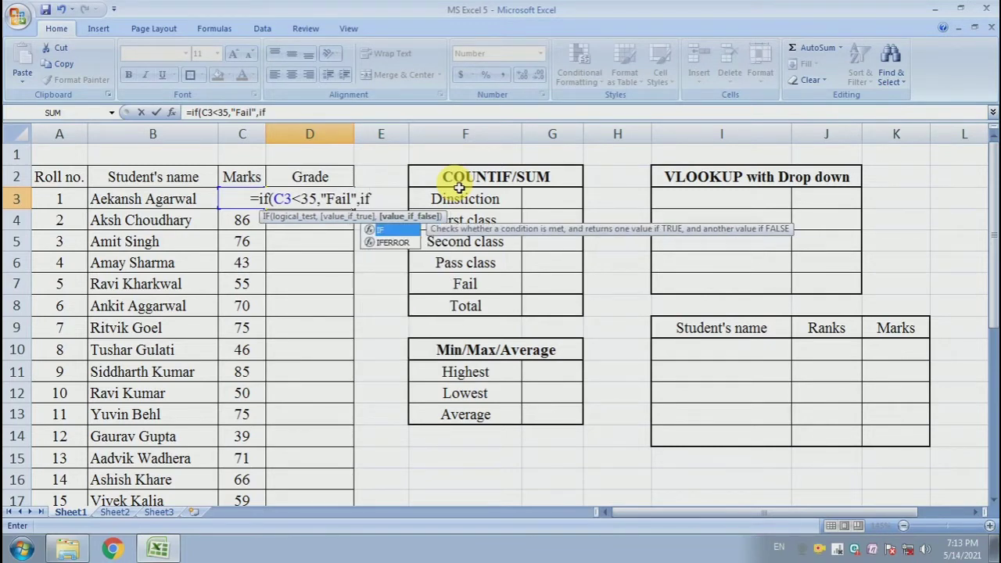
type("(")
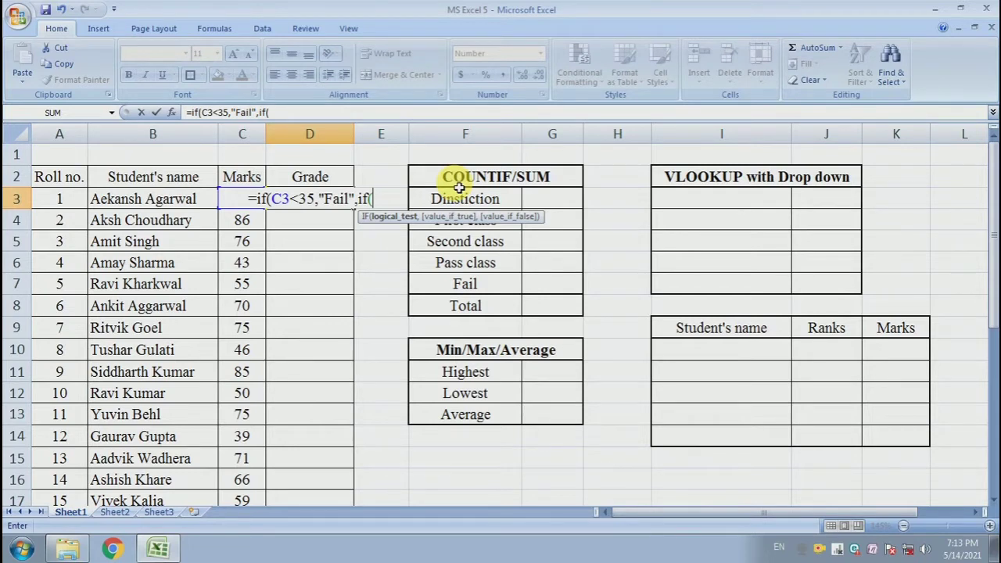
type("C.")
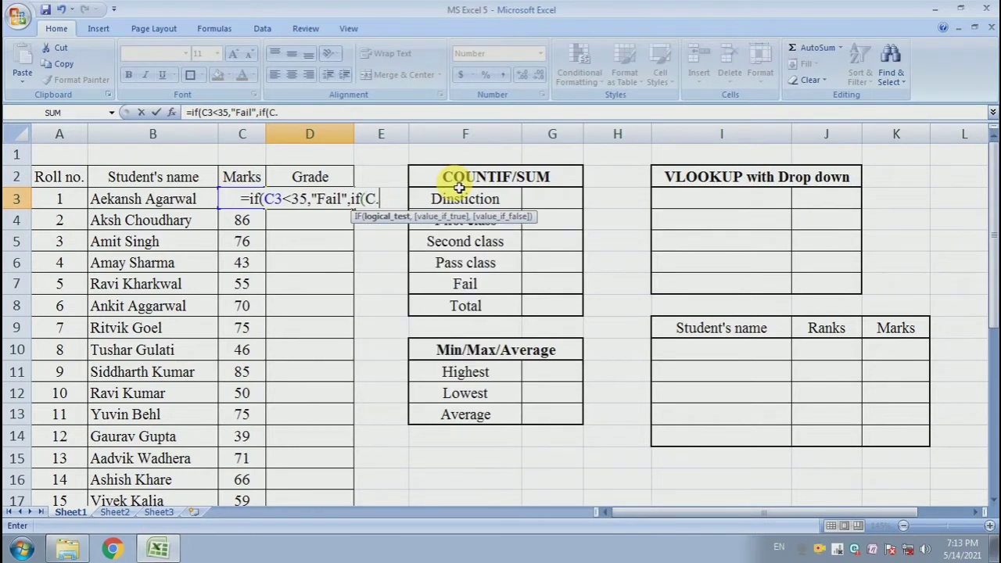
key("BackSpace")
type("3")
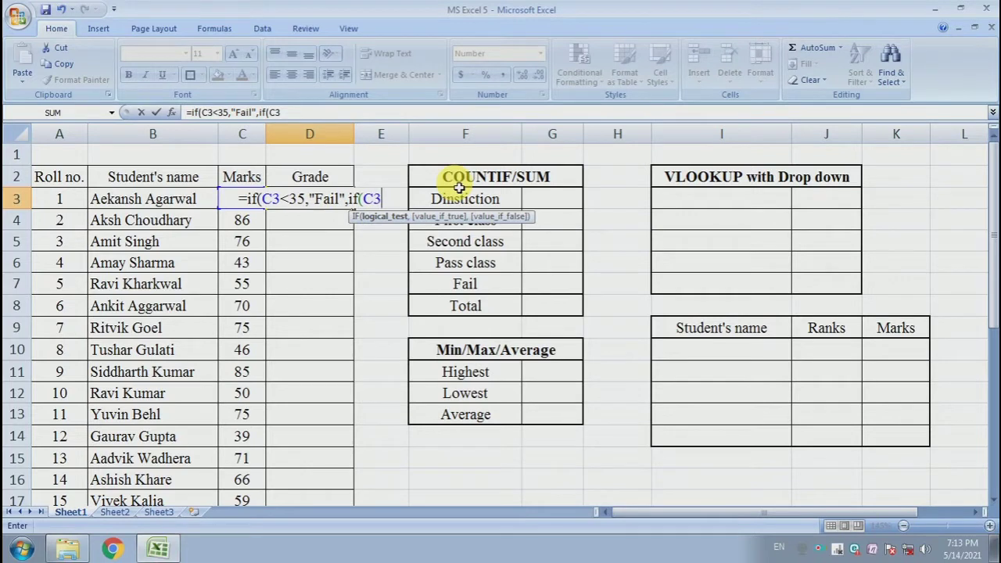
type("<")
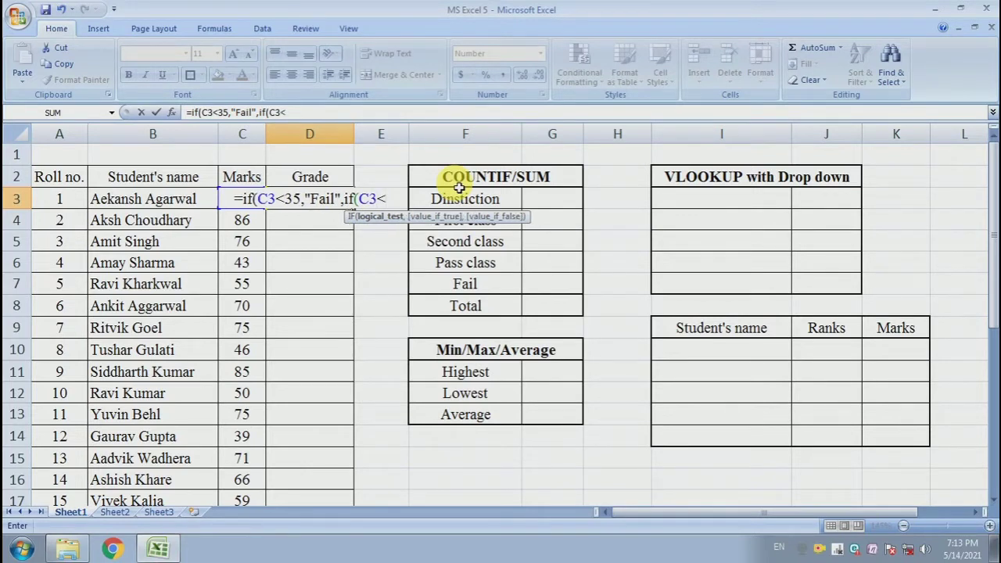
type("50")
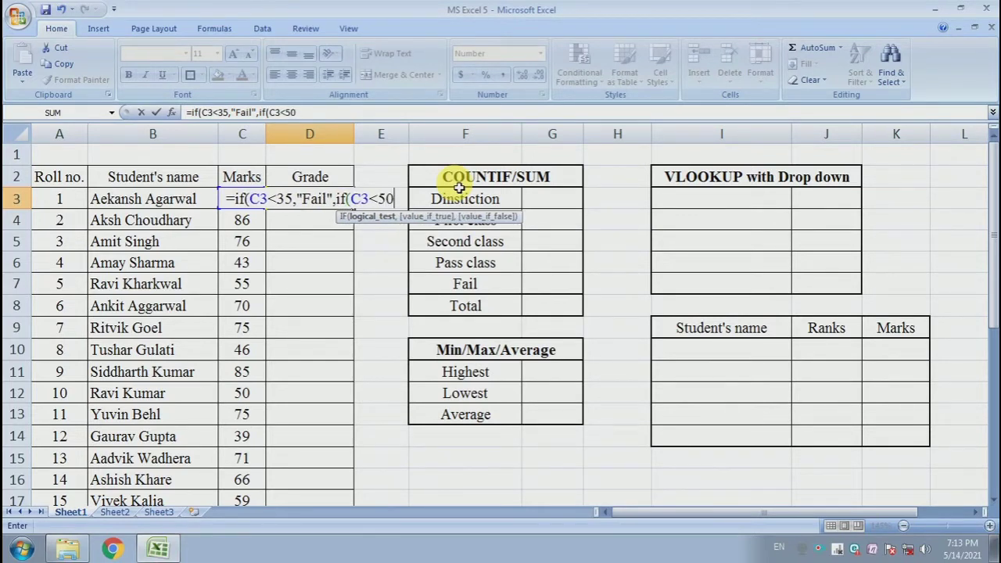
type(",")
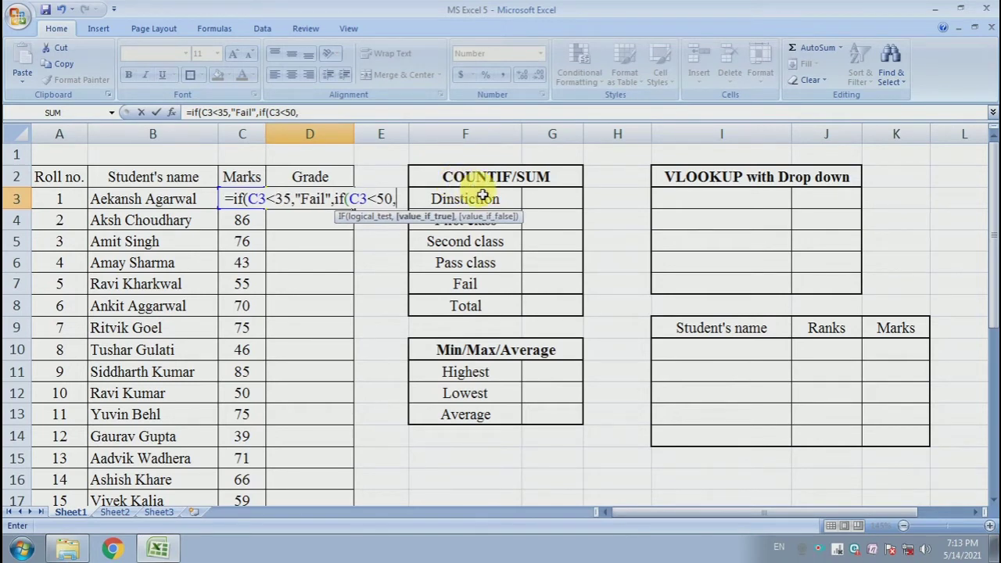
type("\"")
type("P")
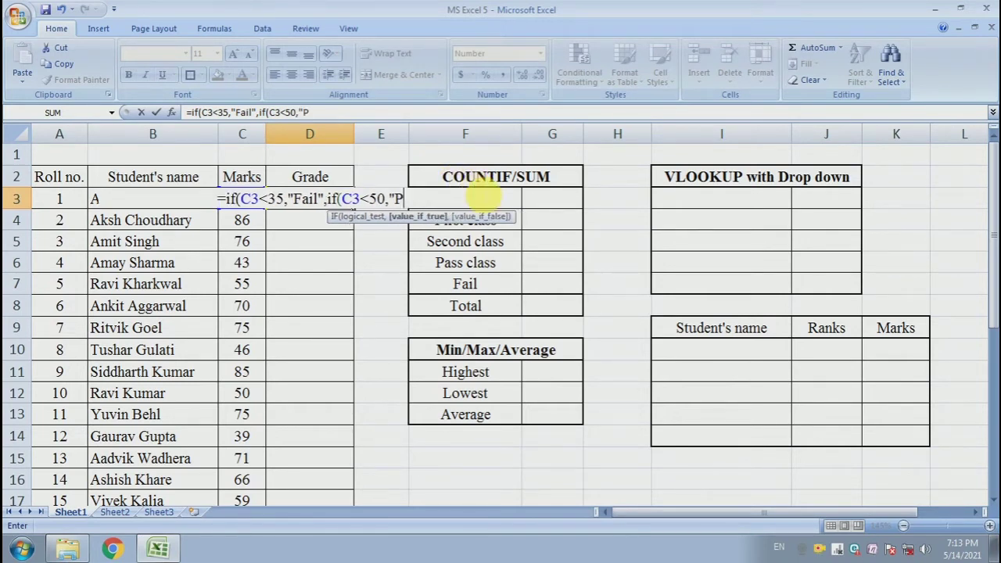
type("ass class")
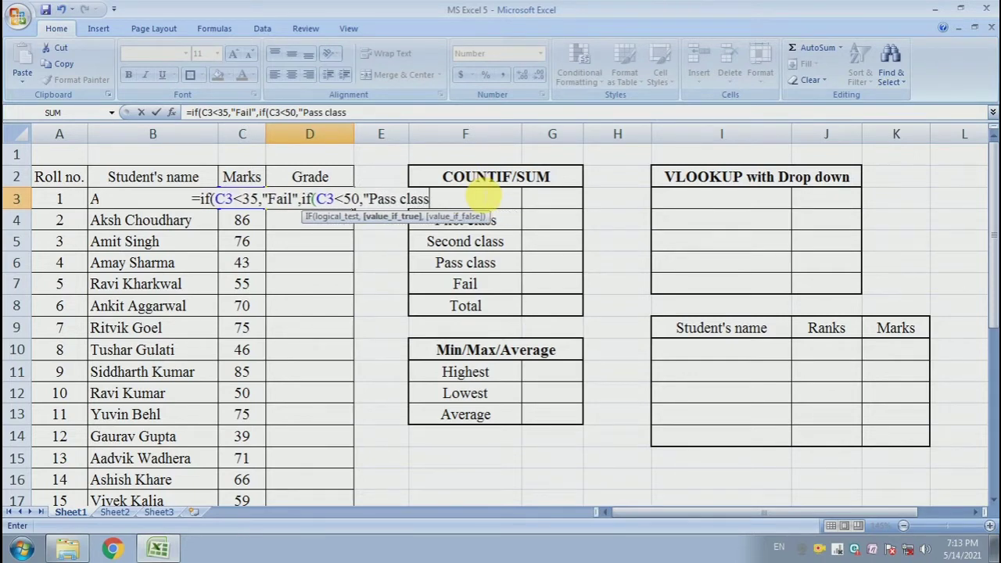
type("\"")
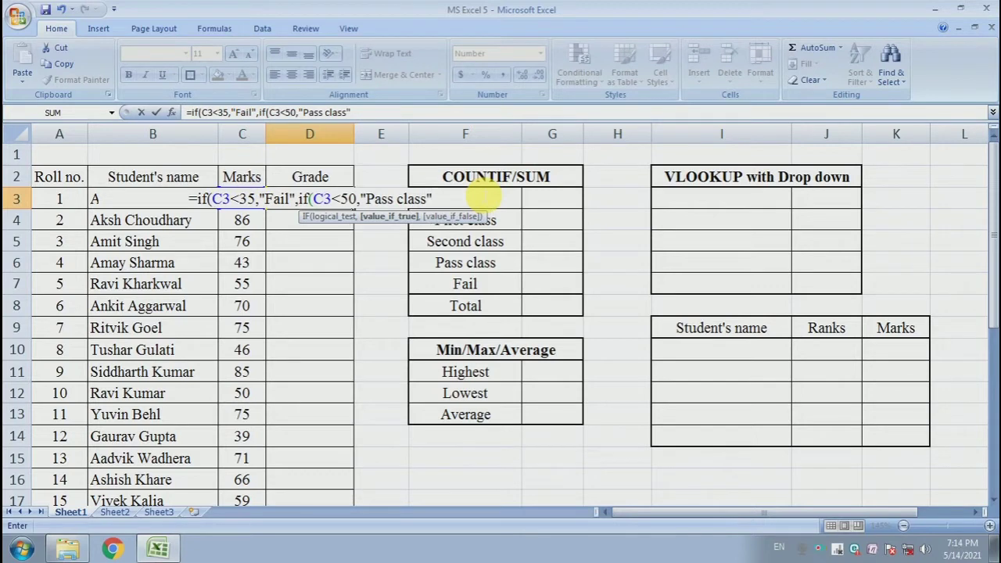
type(",if")
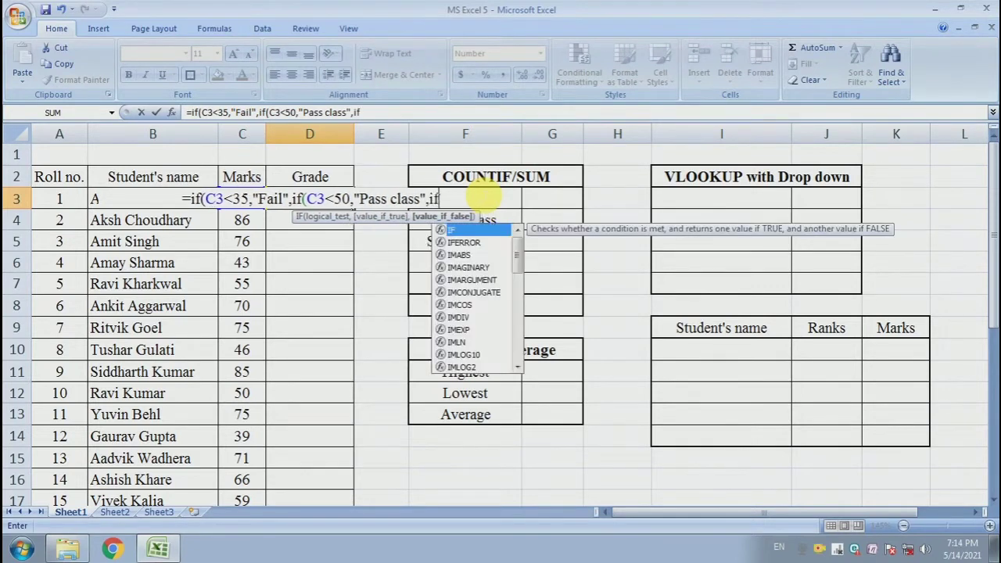
type("(")
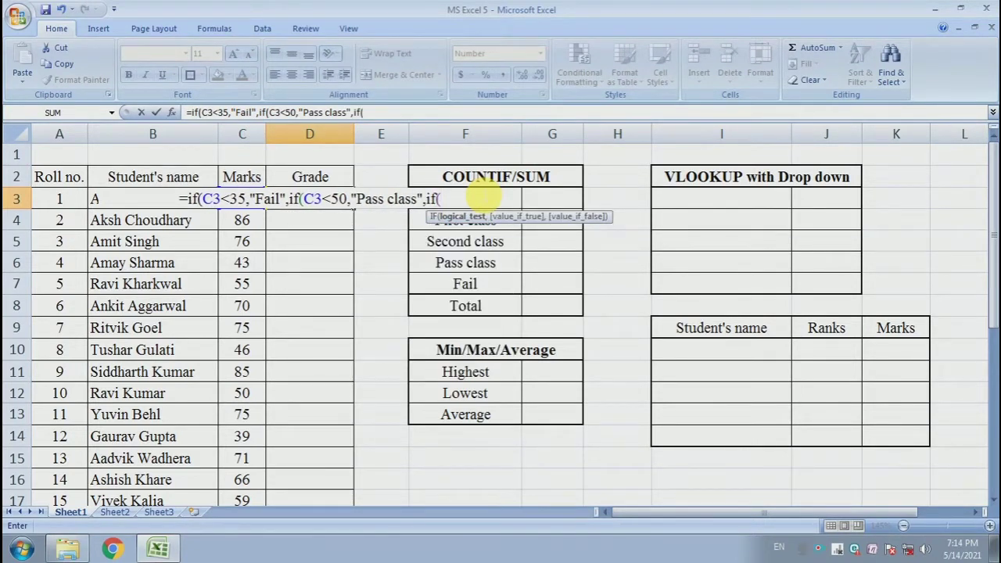
type("\\C3")
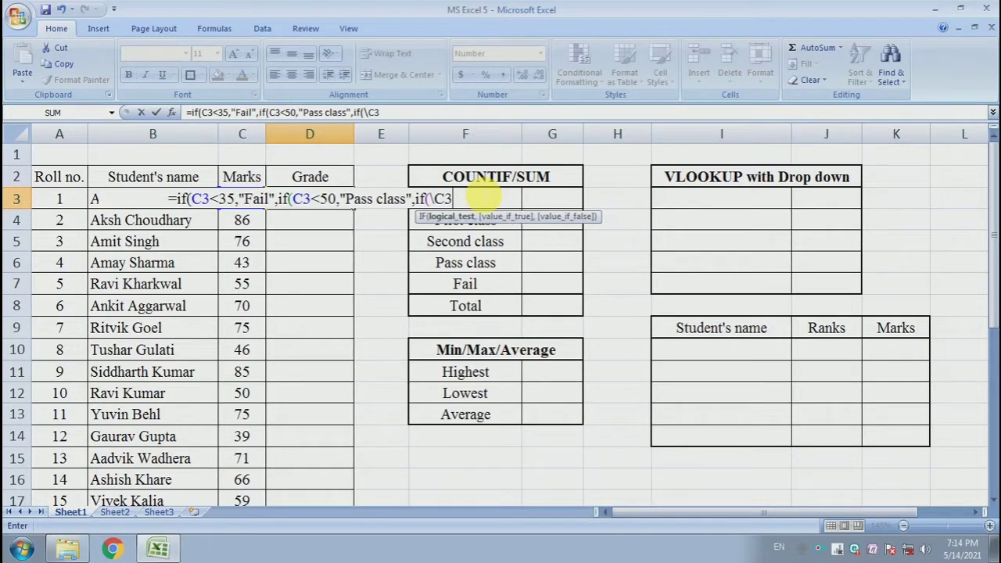
key("BackSpace")
key("BackSpace")
key("BackSpace")
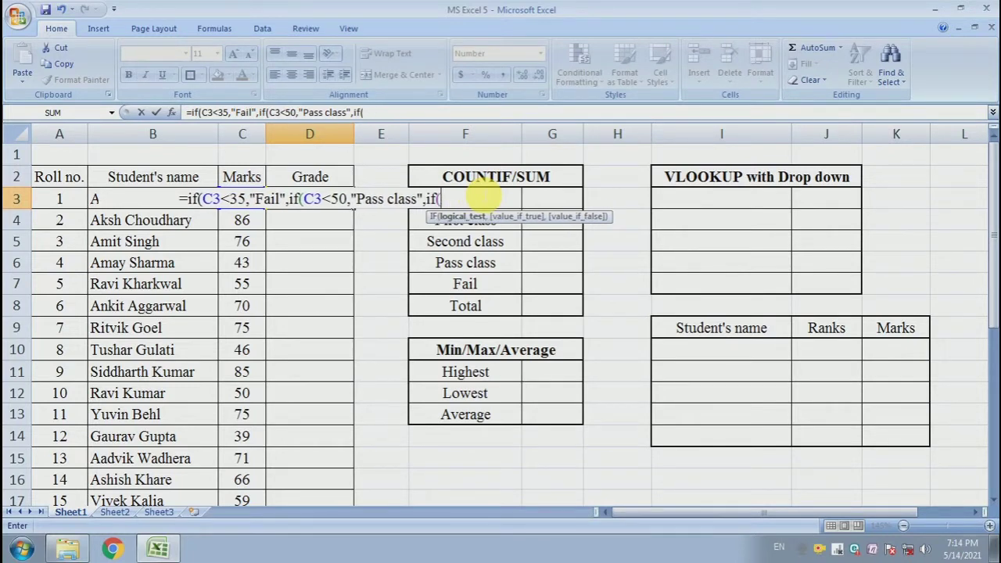
Enter C3<60 as the logical test of the third IF in the D3 formula
type("C3")
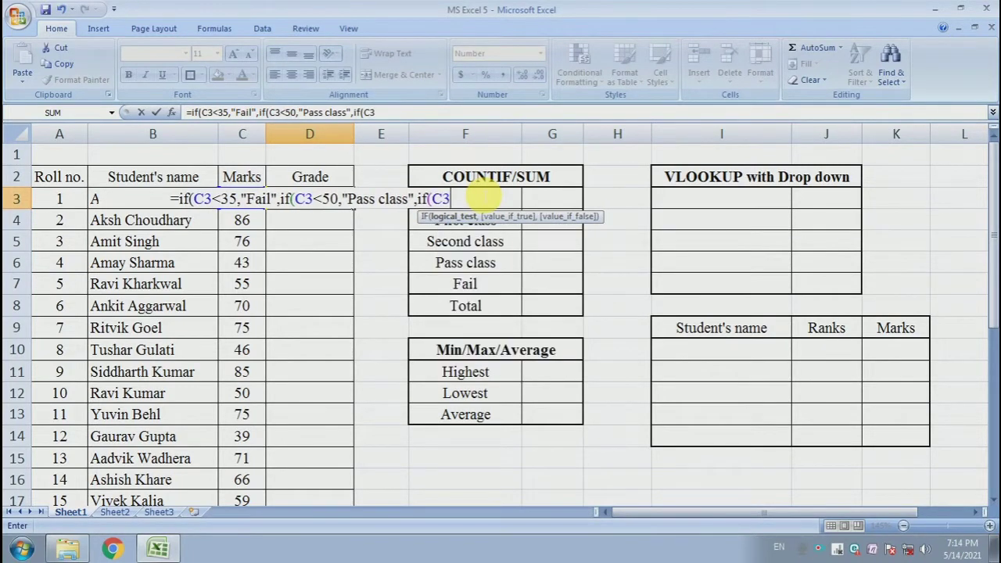
type("<")
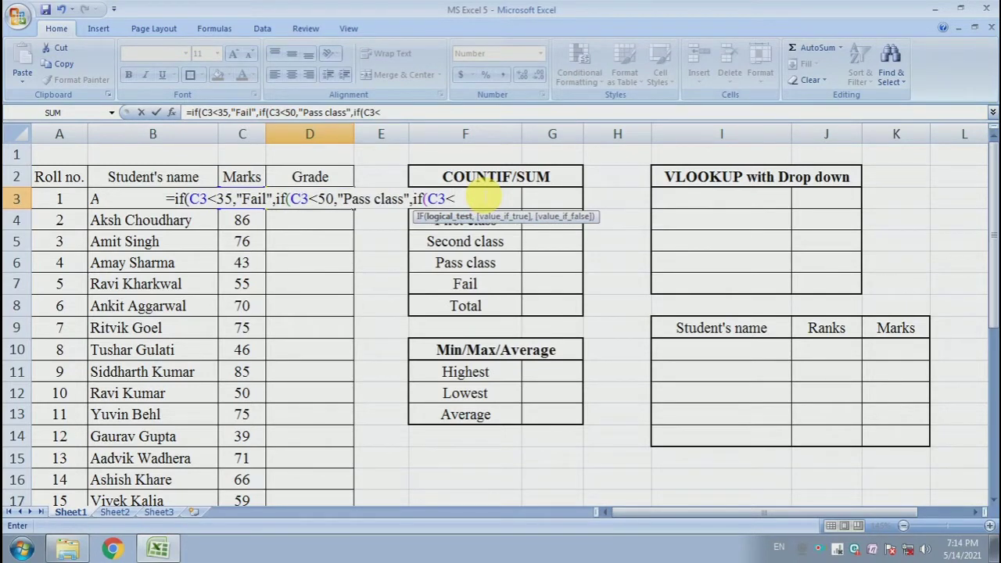
type("60")
type(",\"")
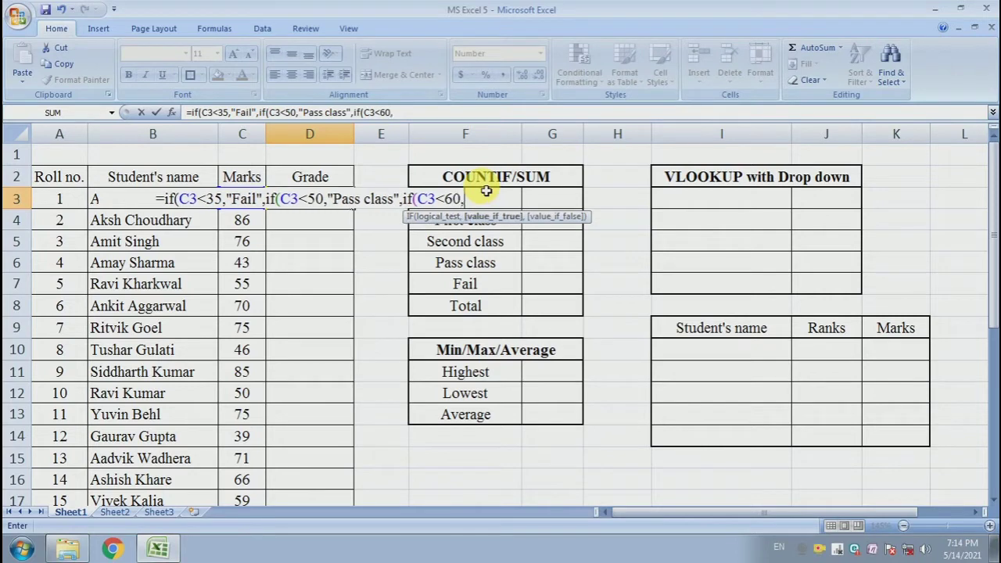
type("S")
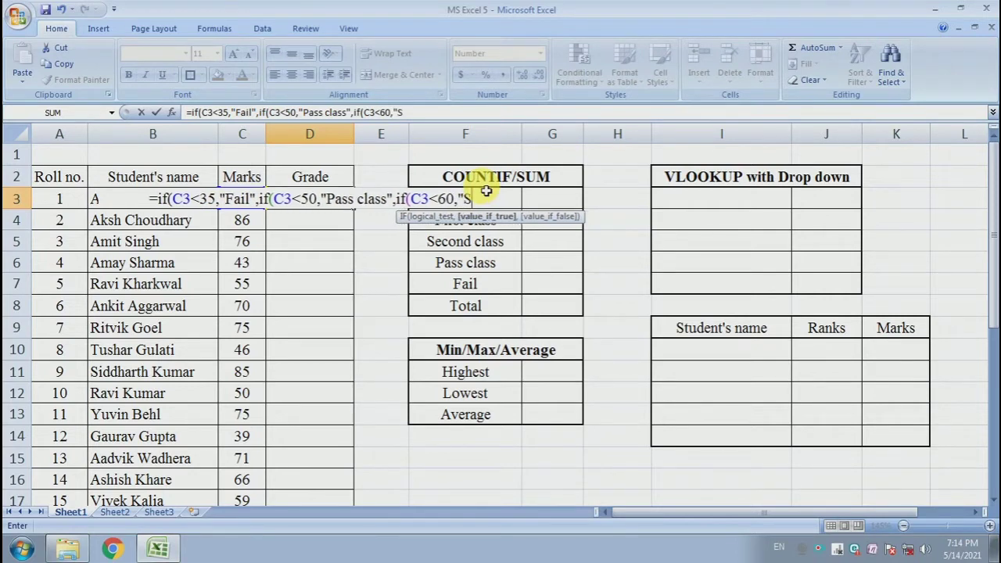
type("econ")
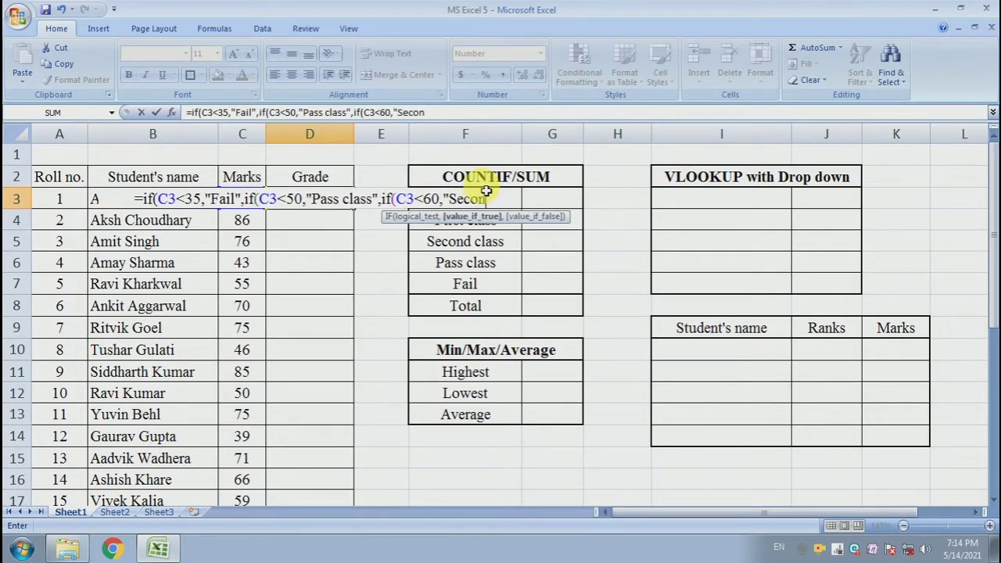
type("d cl")
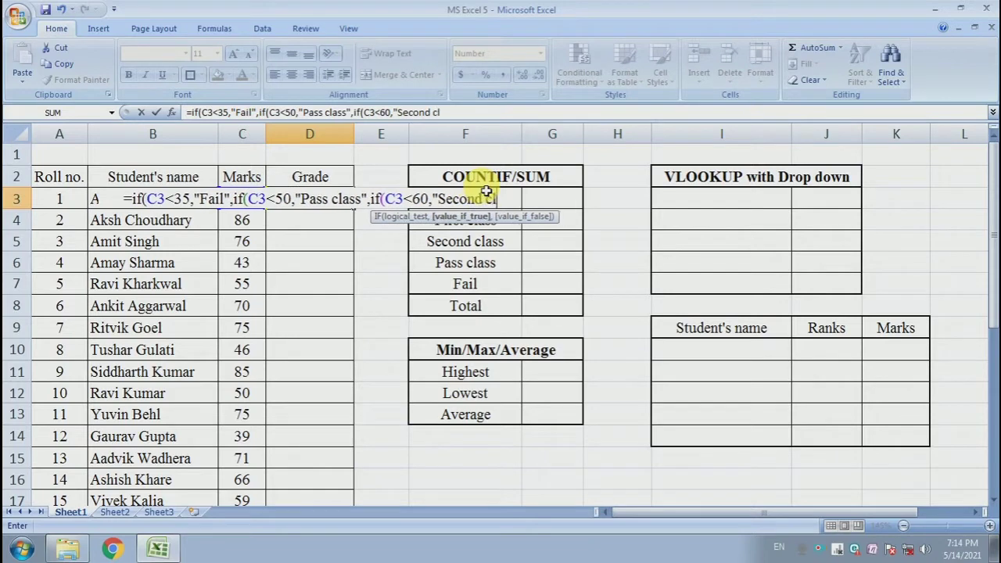
type("ass\"")
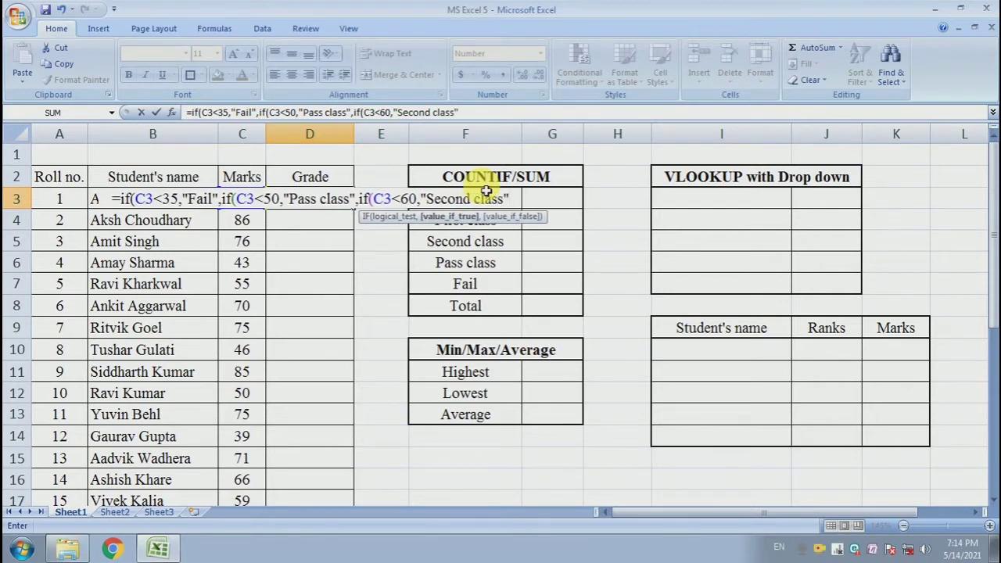
type(",if")
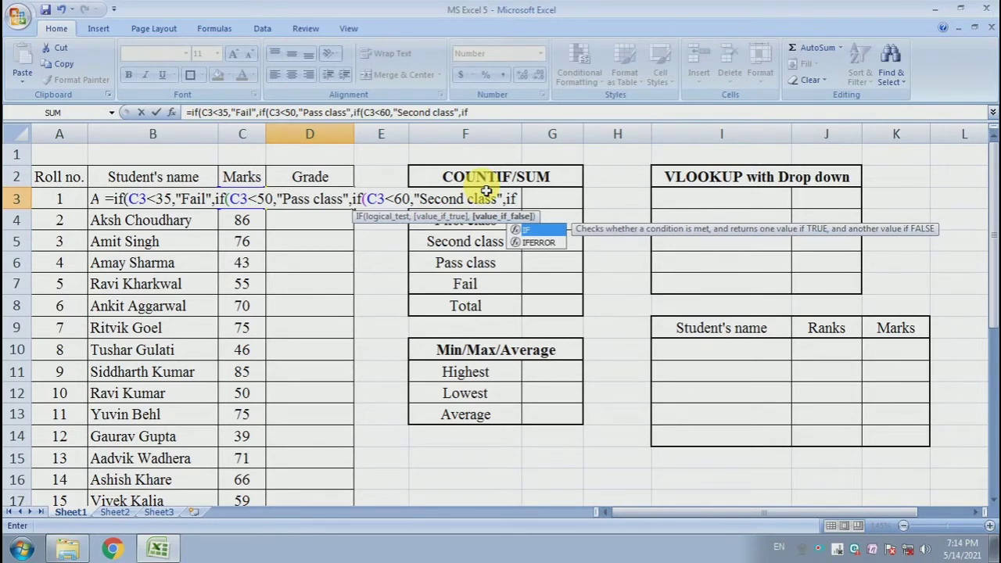
type("(C3")
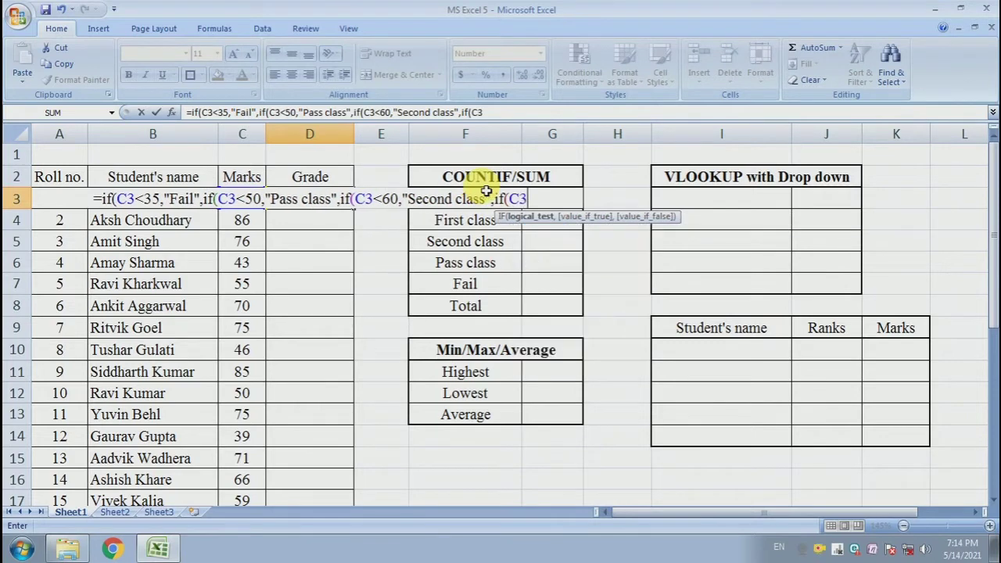
type("<")
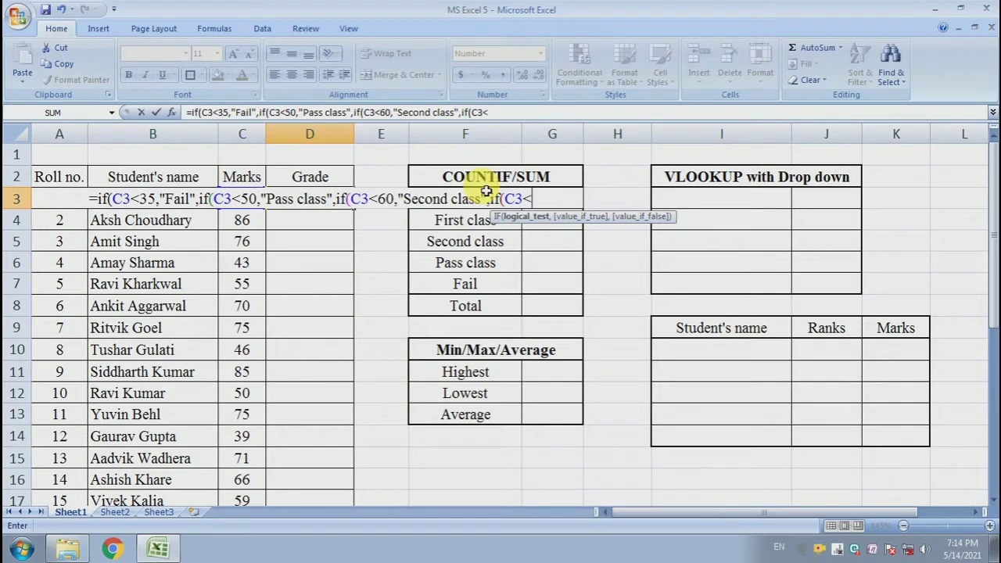
type("70")
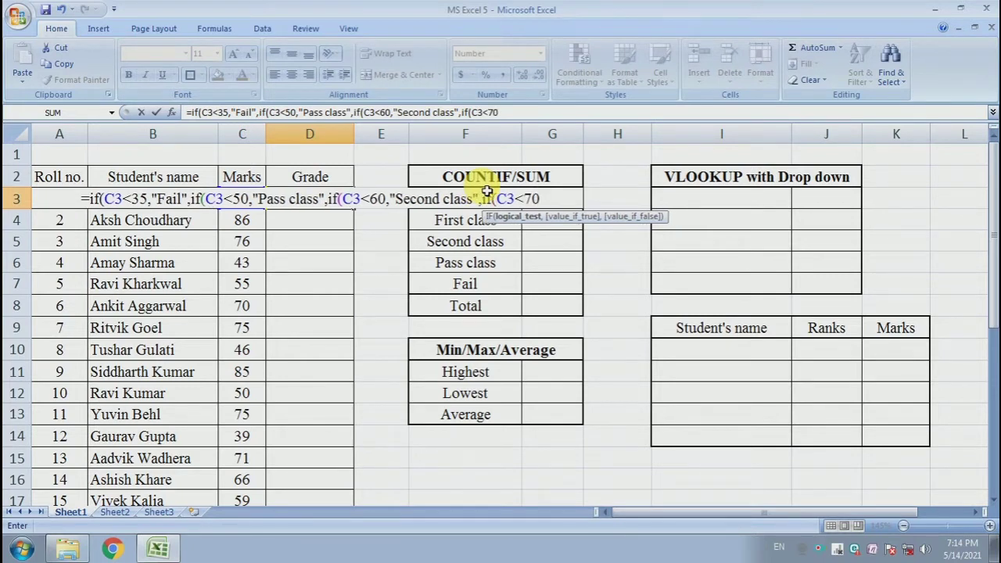
type(",\"")
type("F")
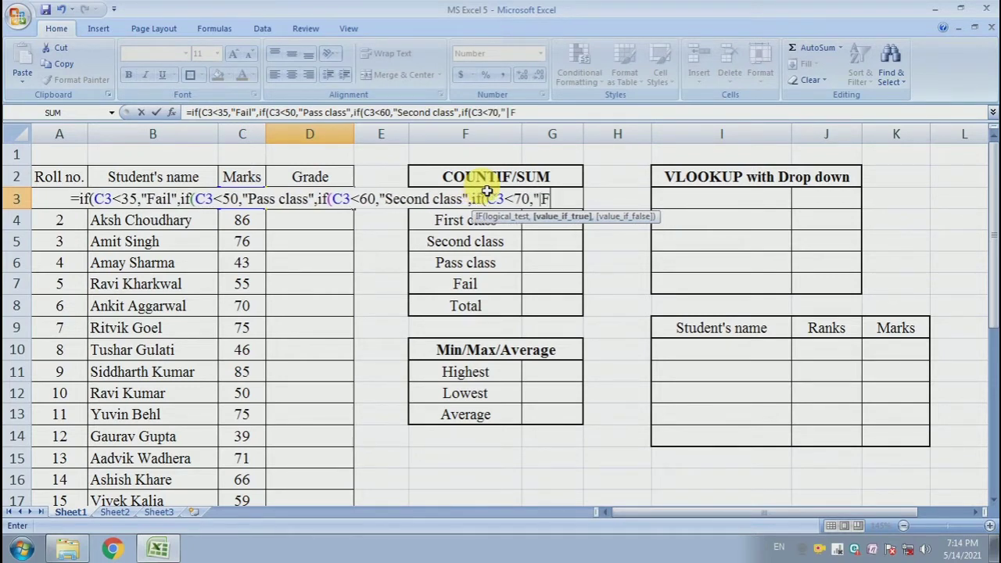
type("irst class\"")
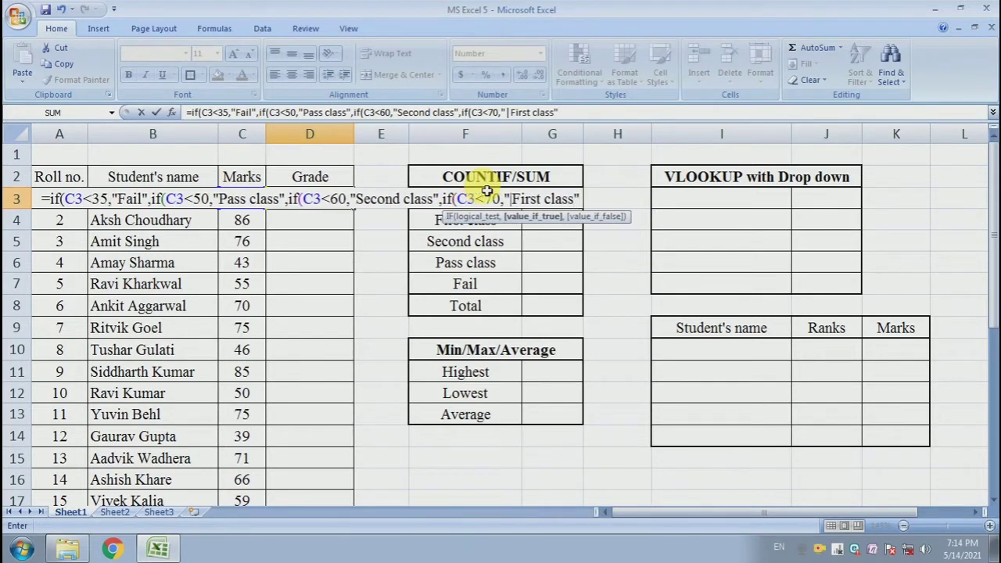
type(",")
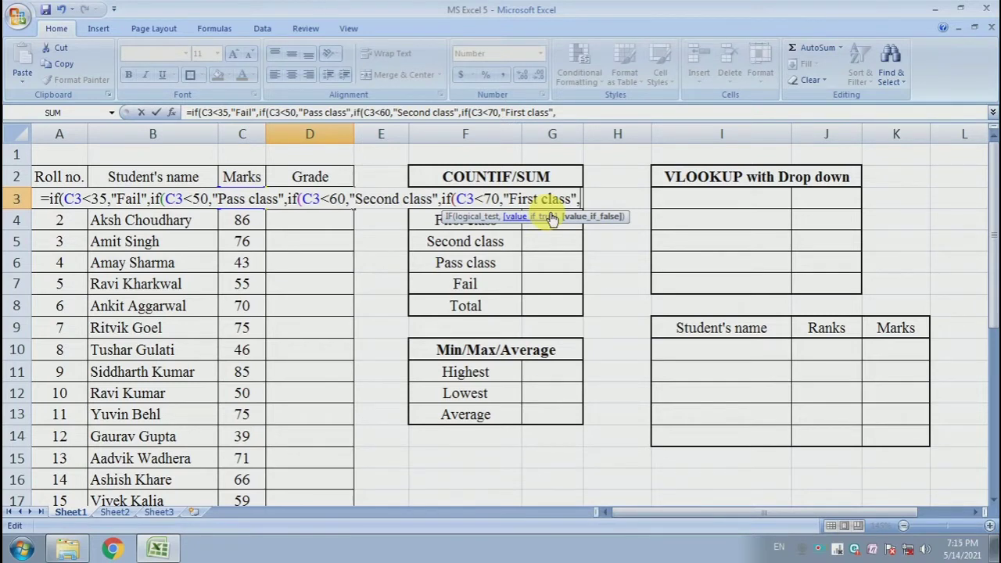
type("if(")
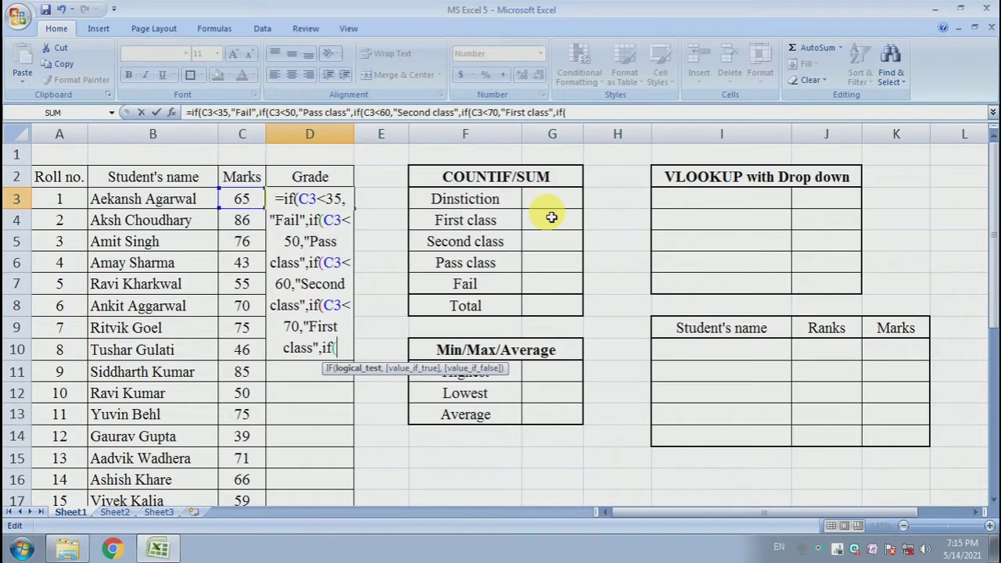
type("C3")
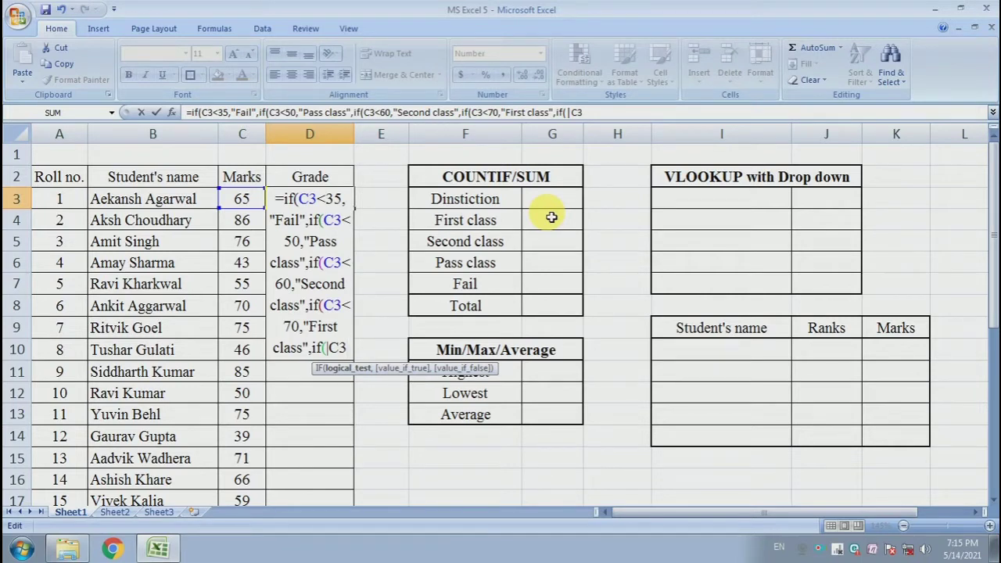
type("<10")
type("0,")
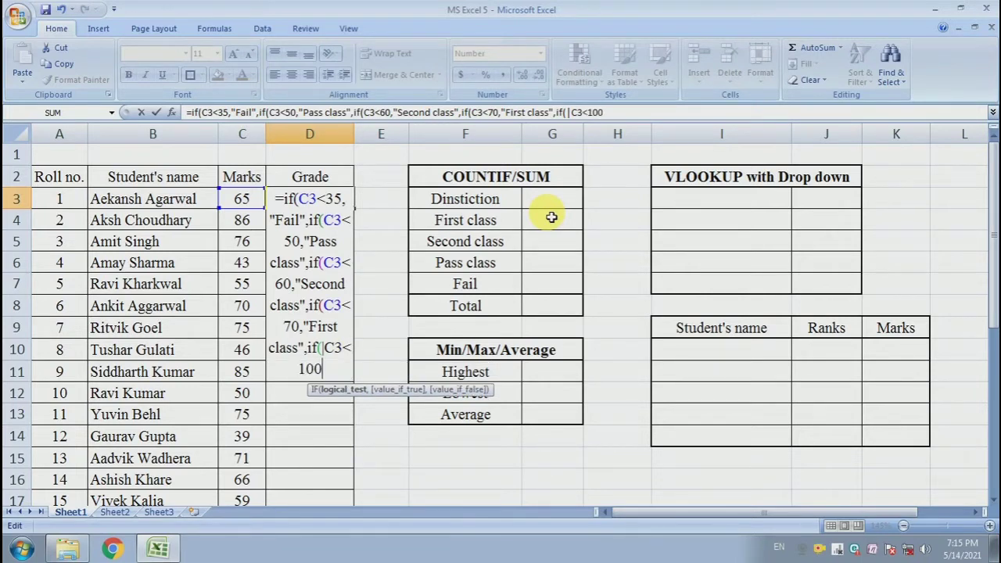
type("\"")
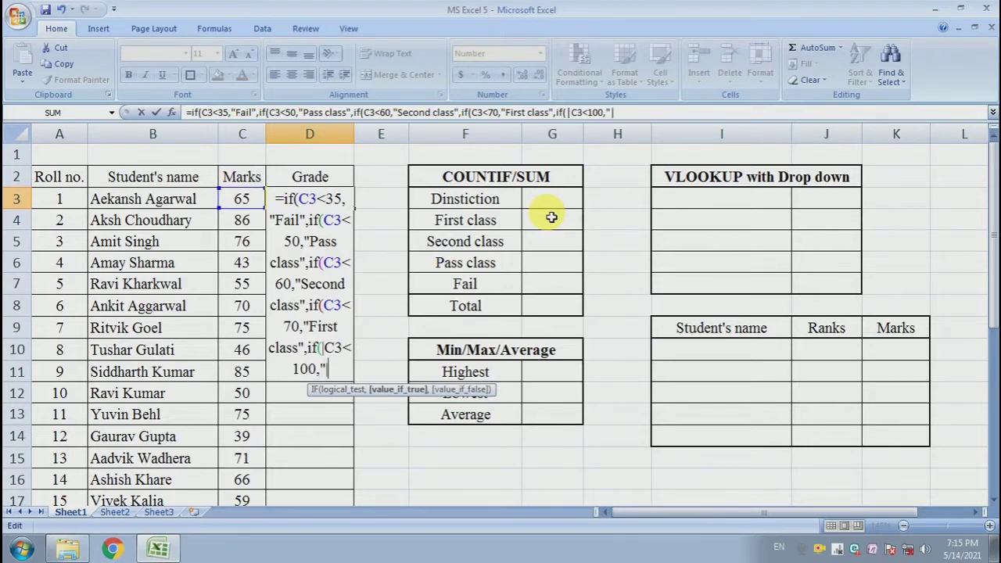
type("D")
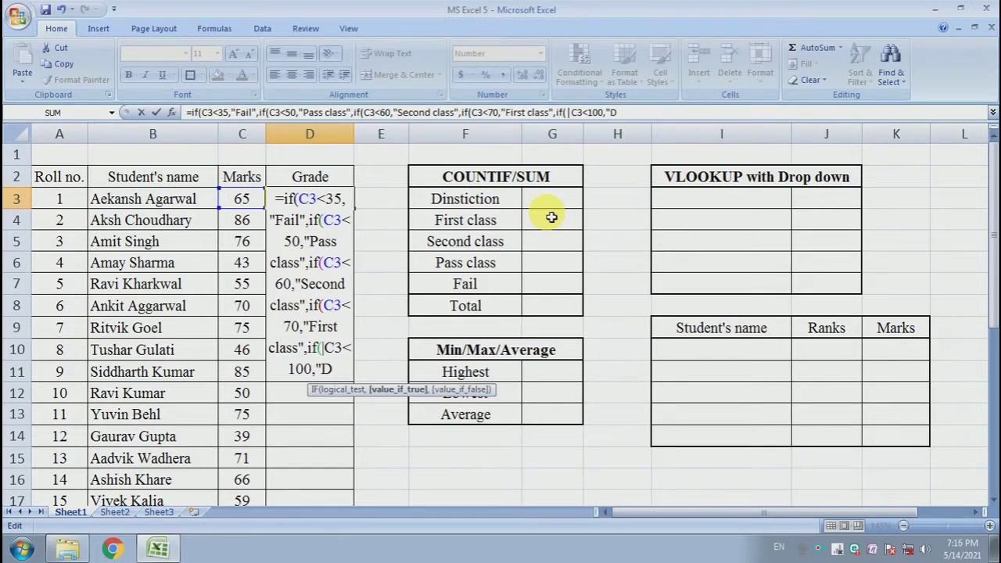
Make the fifth IF return "Distiction" when its C3<100 test is true
type("ist")
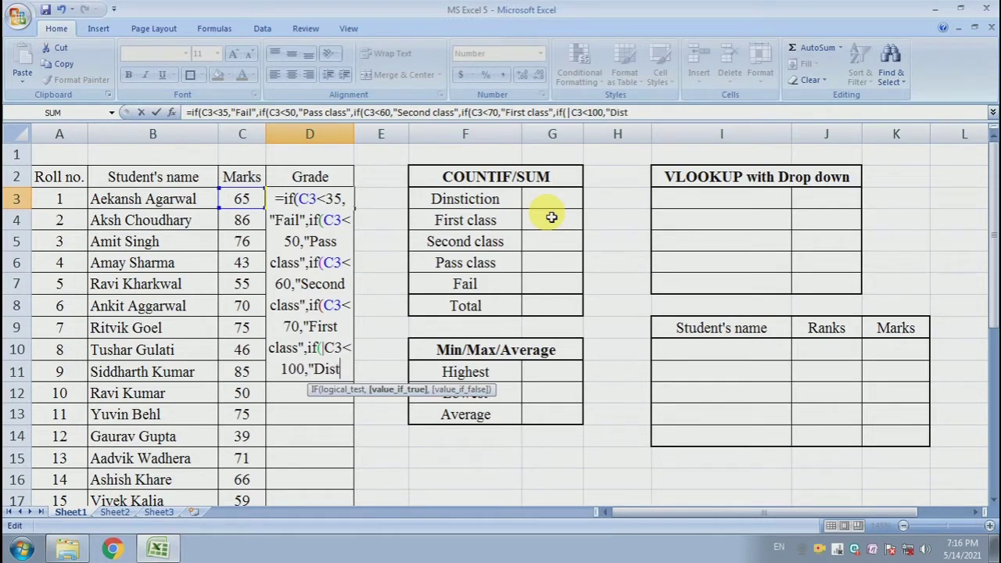
type("iction\"")
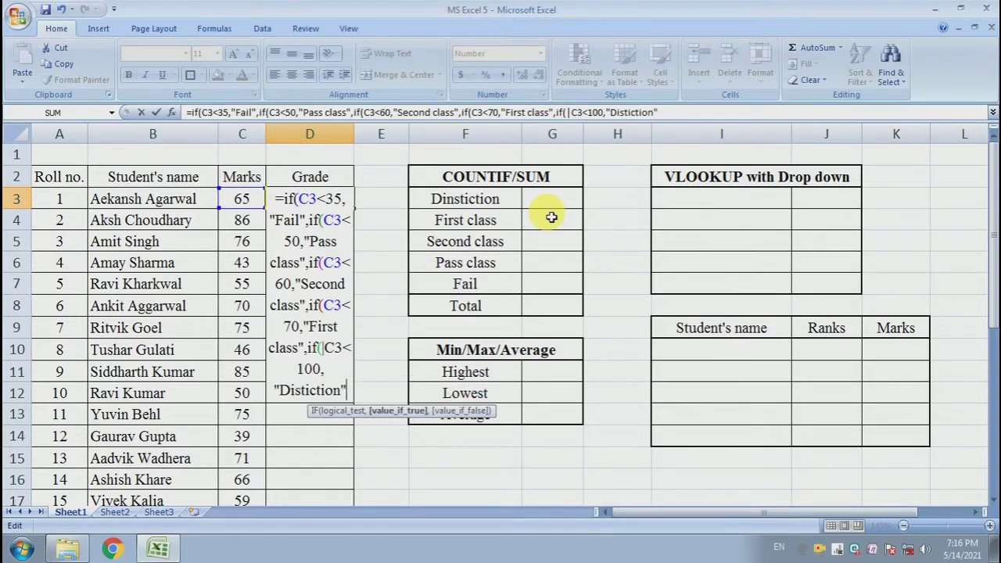
type(",")
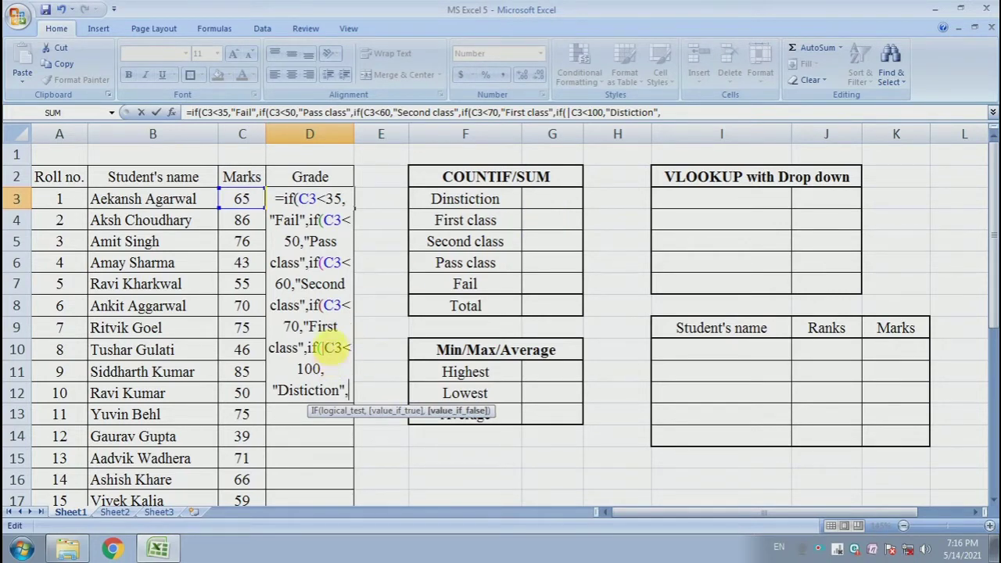
Remove the stray "|" before C3 in the fifth IF and set its false result to "Not valid"
key("BackSpace")
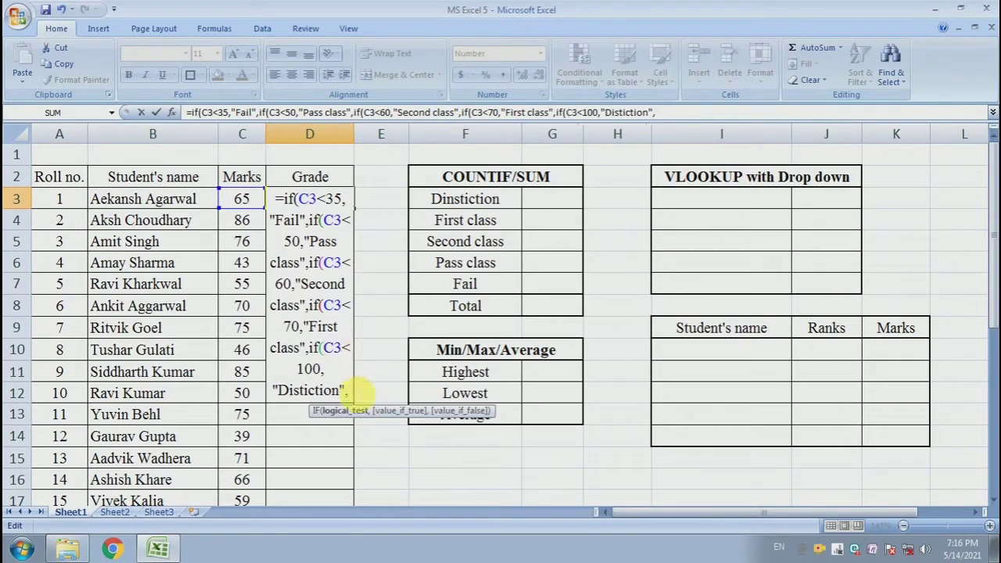
left_click(341, 392)
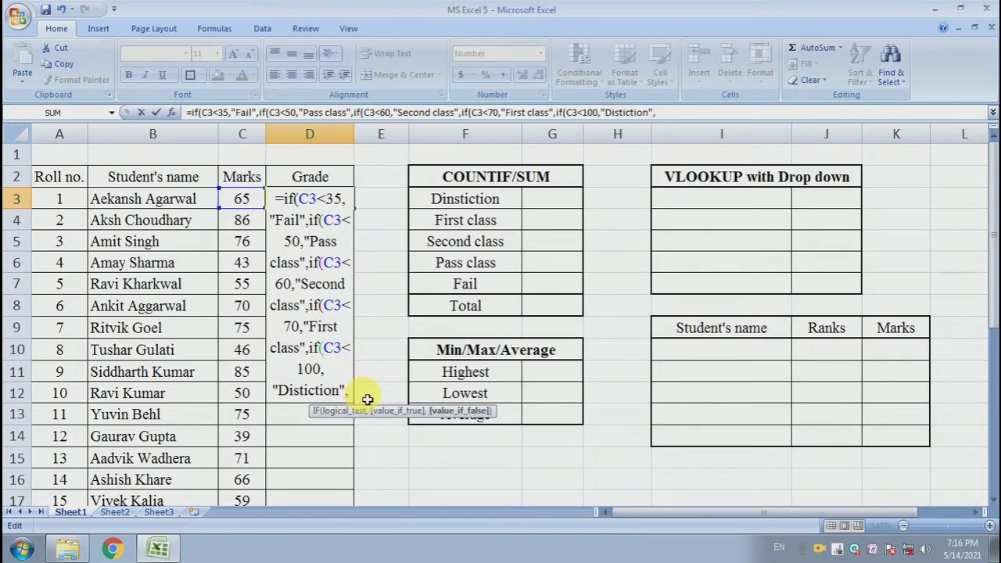
type("\"")
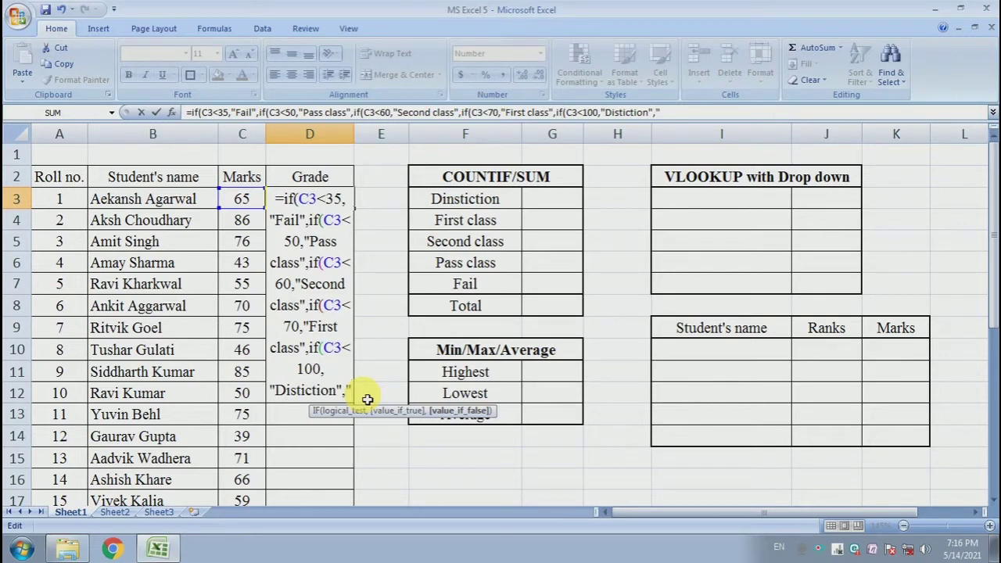
type("Not")
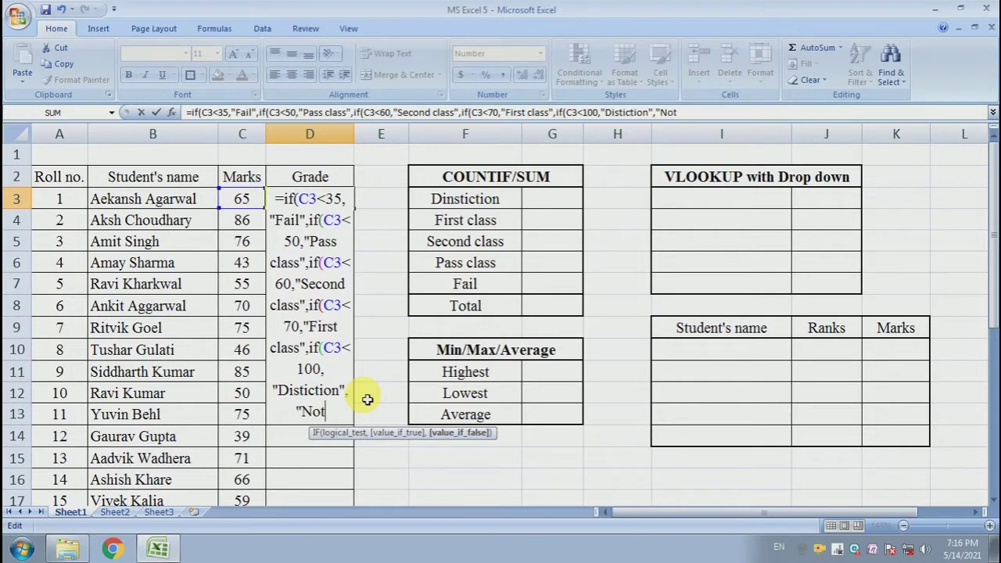
type(" valid")
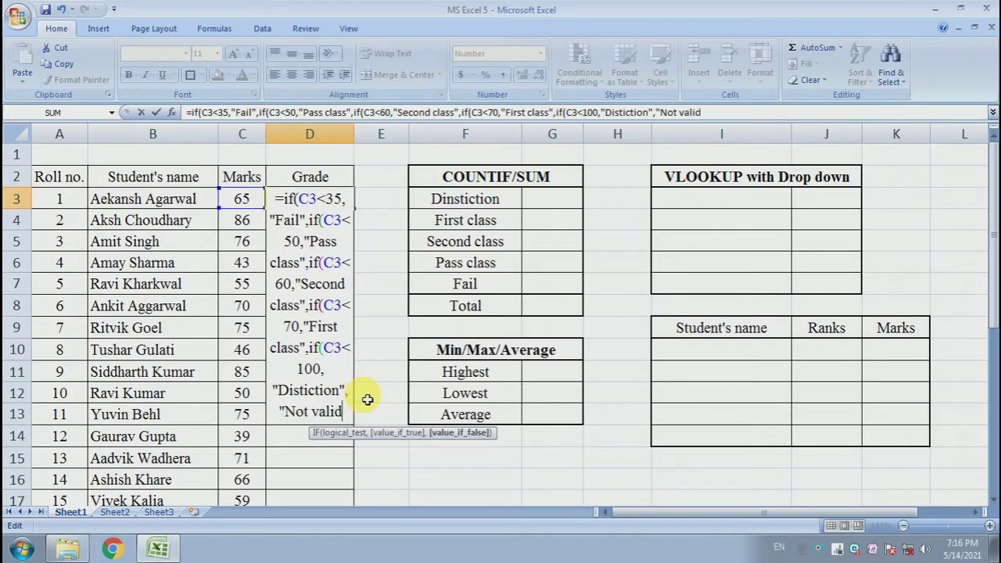
type("\"")
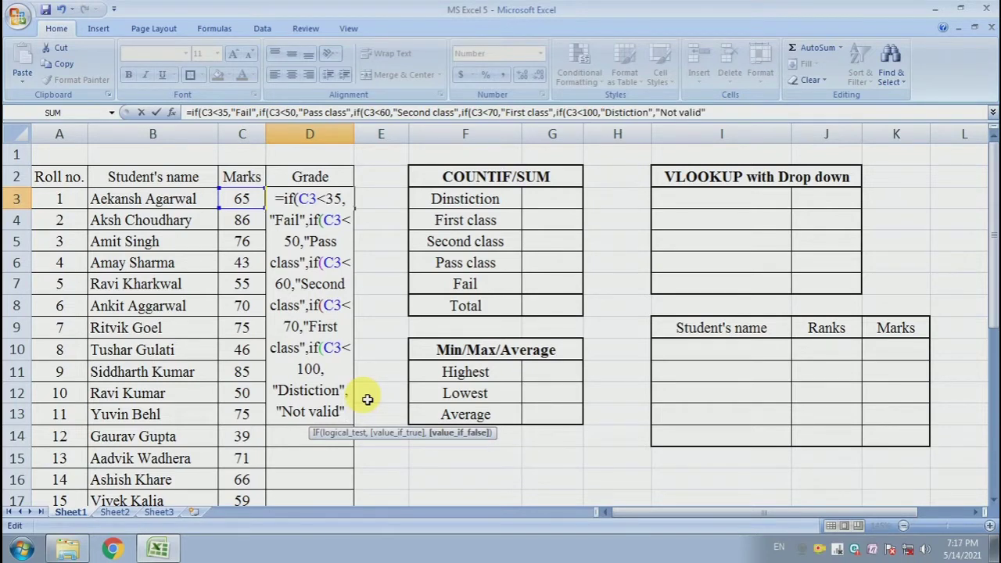
Close all five nested IFs with parentheses and commit the formula in D3
type(")))")
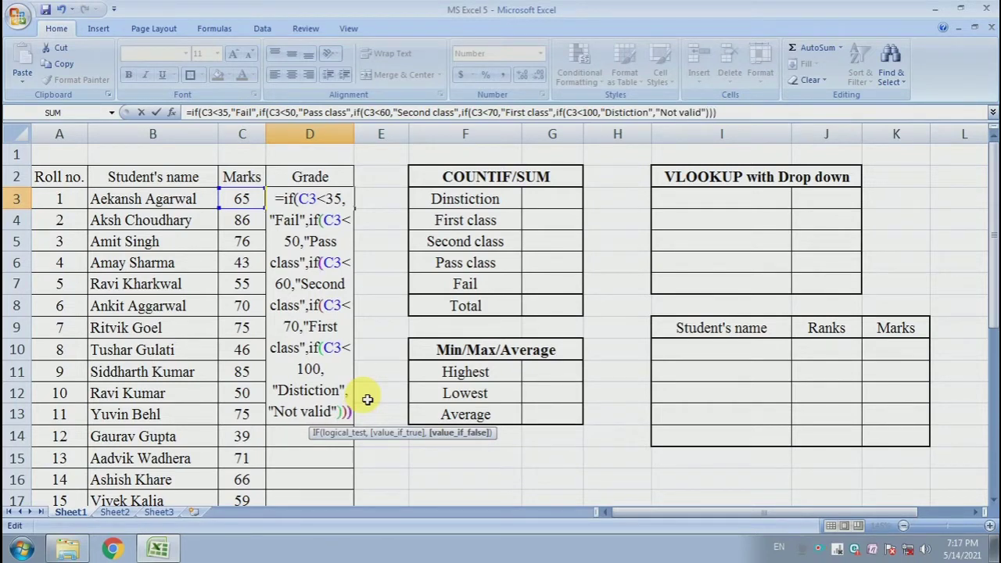
type(")")
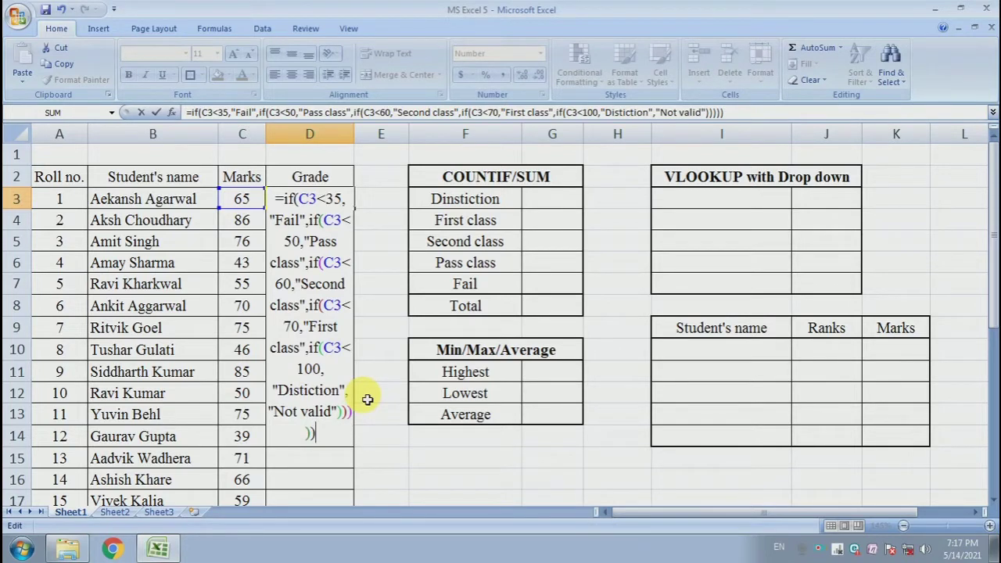
key("Return")
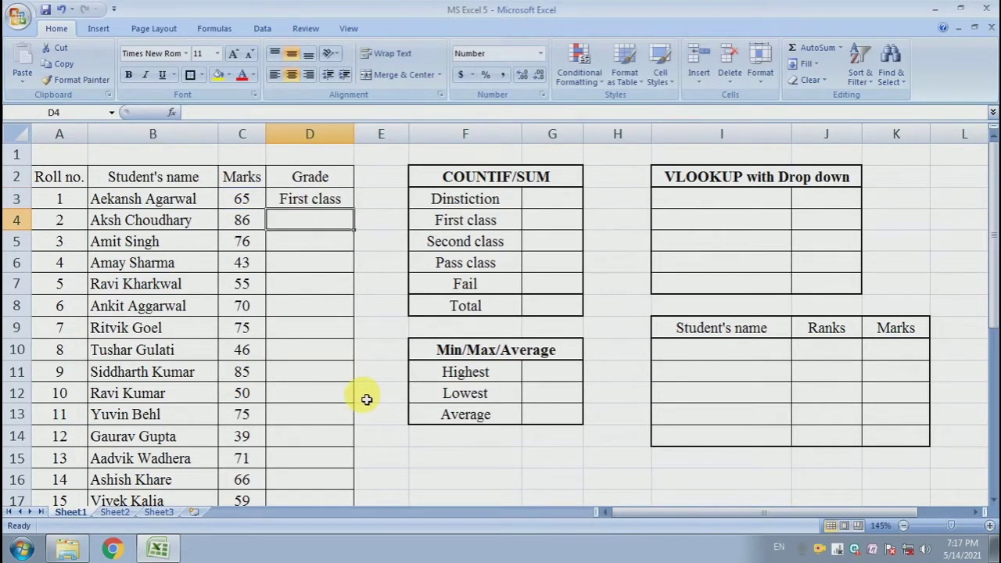
Fill the D3 grade formula down the Grade column to D32, the last student's row
left_click(291, 201)
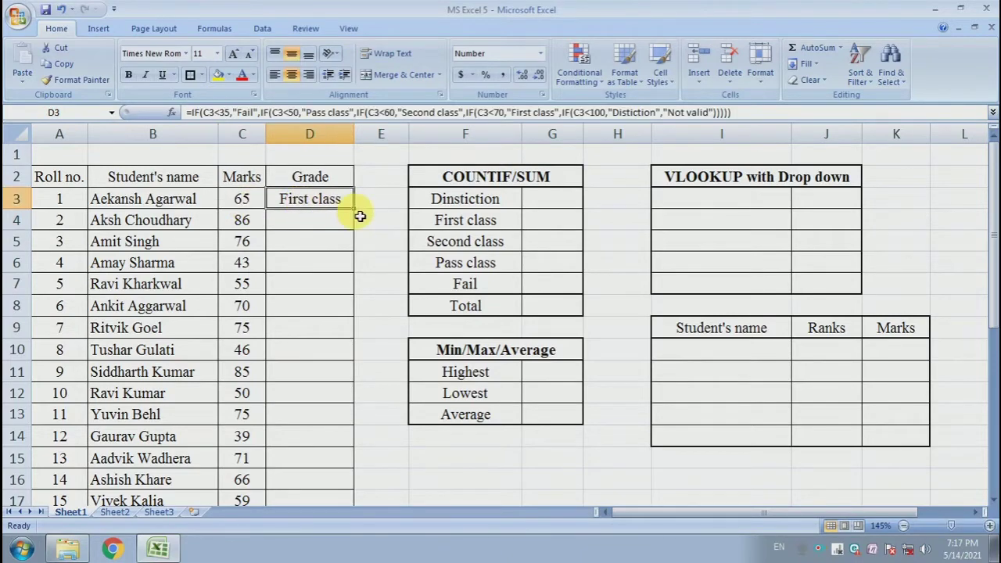
left_click_drag(359, 213, 346, 488)
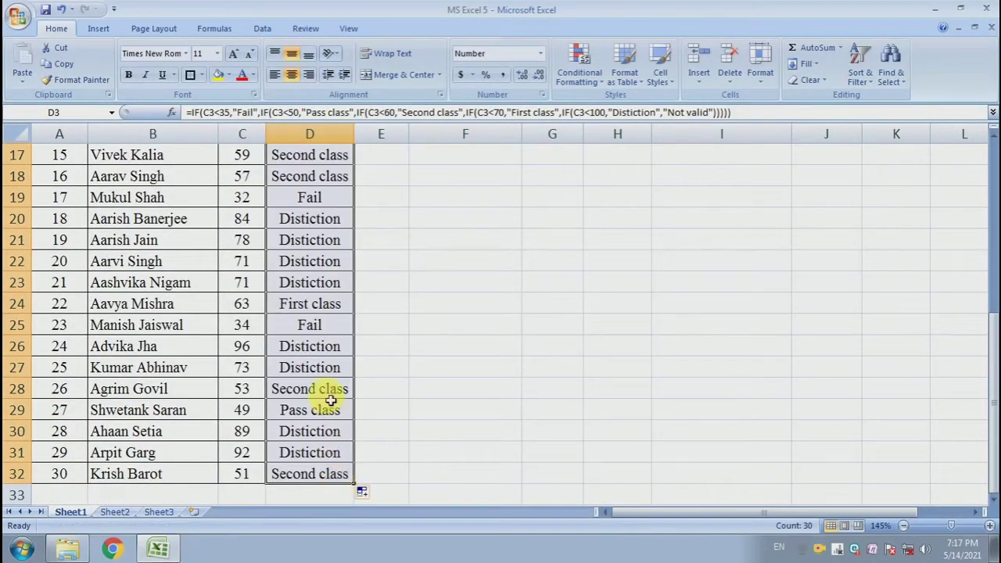
scroll(330, 400, "up", 5)
left_click(369, 311)
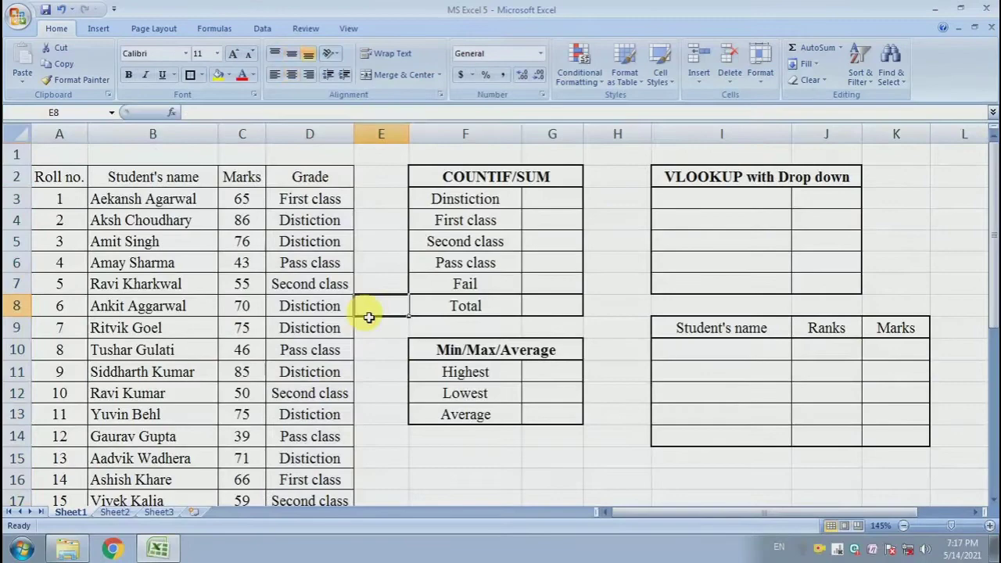
Widen the Grade column slightly and look over the filled grades
left_click(307, 307)
left_click_drag(354, 133, 364, 138)
left_click(347, 262)
scroll(346, 376, "down", 3)
scroll(346, 380, "up", 2)
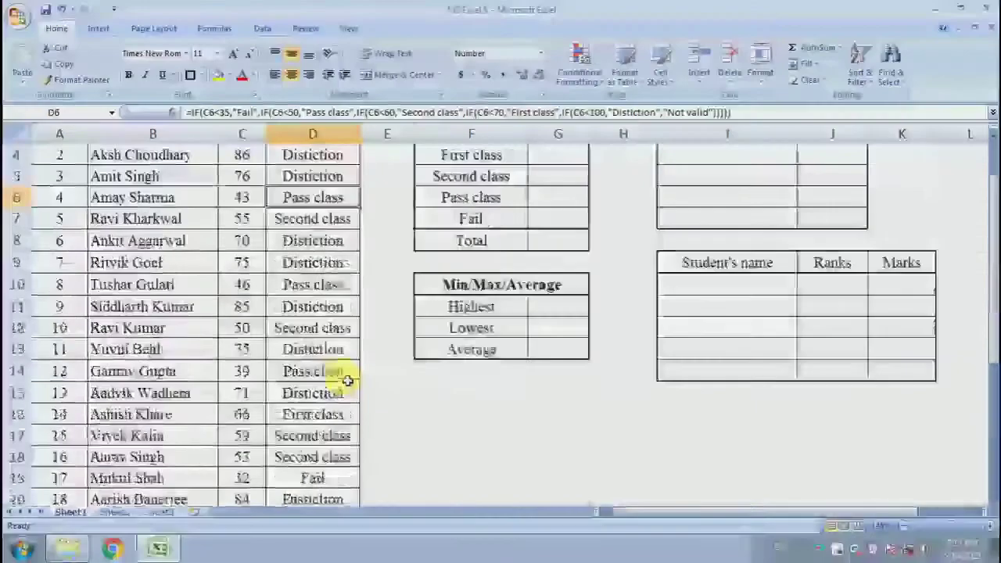
Review the filled grades and the grade categories with their empty count and total cells in the COUNTIF/SUM table
scroll(347, 381, "up", 1)
left_click(380, 224)
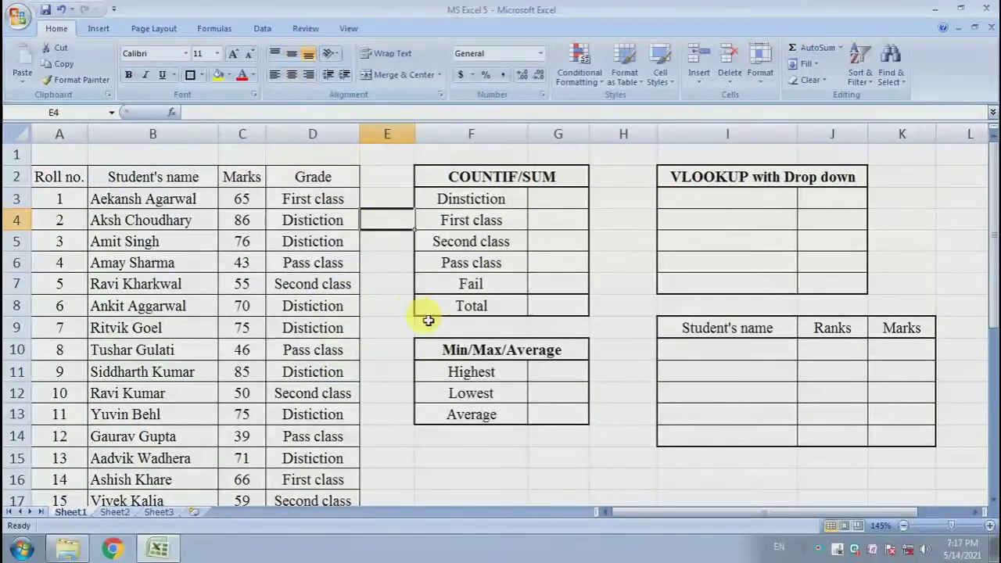
left_click(377, 452)
left_click_drag(311, 200, 302, 415)
left_click(446, 196)
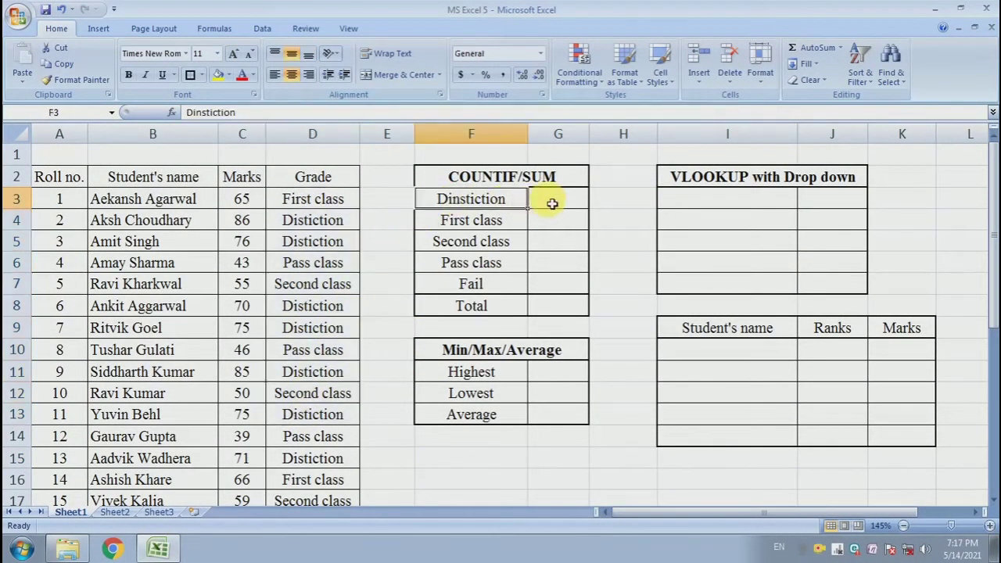
left_click_drag(551, 203, 559, 283)
left_click(486, 196)
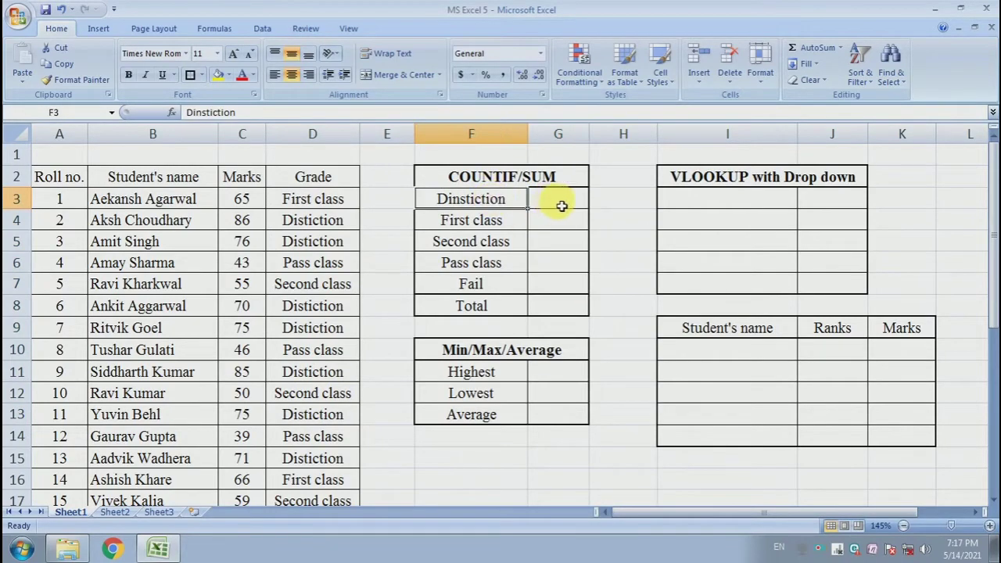
left_click(492, 219)
left_click(556, 226)
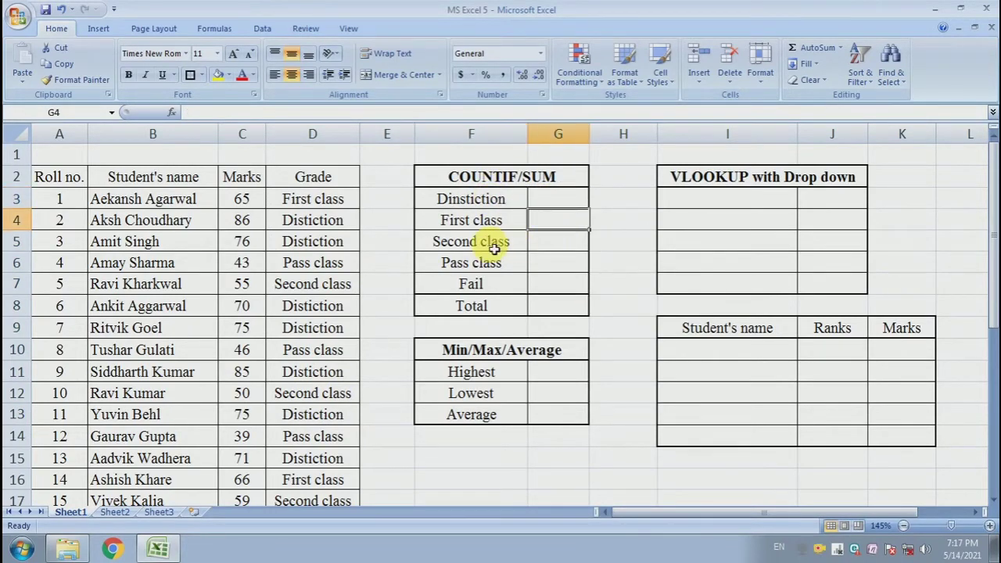
left_click(495, 248)
left_click(563, 245)
left_click(516, 264)
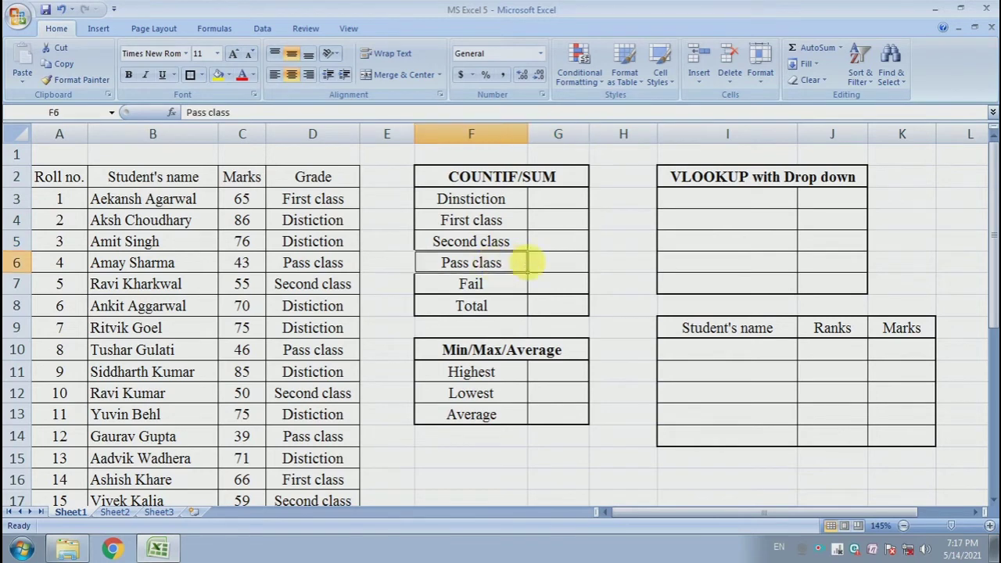
left_click(563, 257)
left_click(501, 286)
left_click(540, 290)
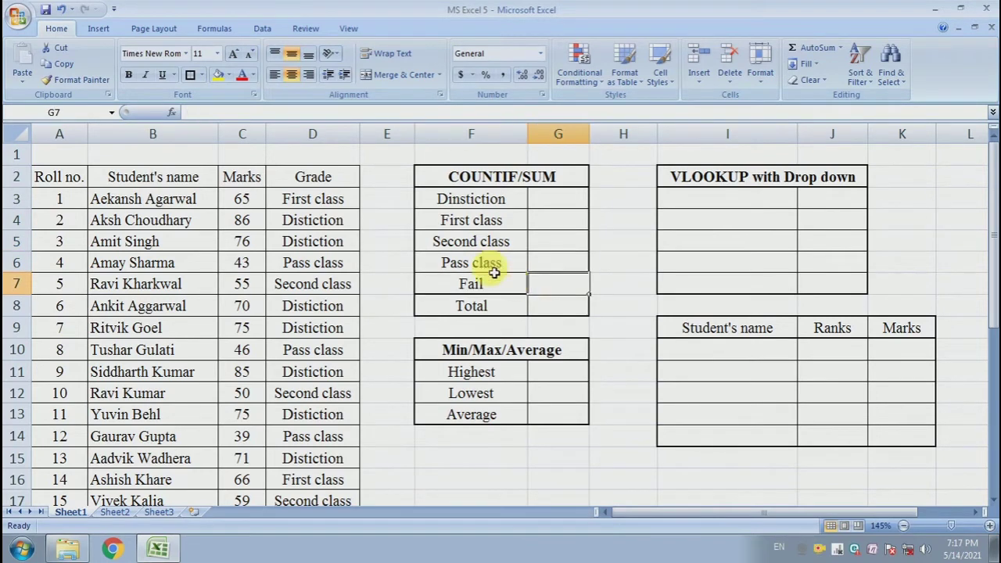
left_click_drag(548, 196, 572, 308)
left_click(571, 308)
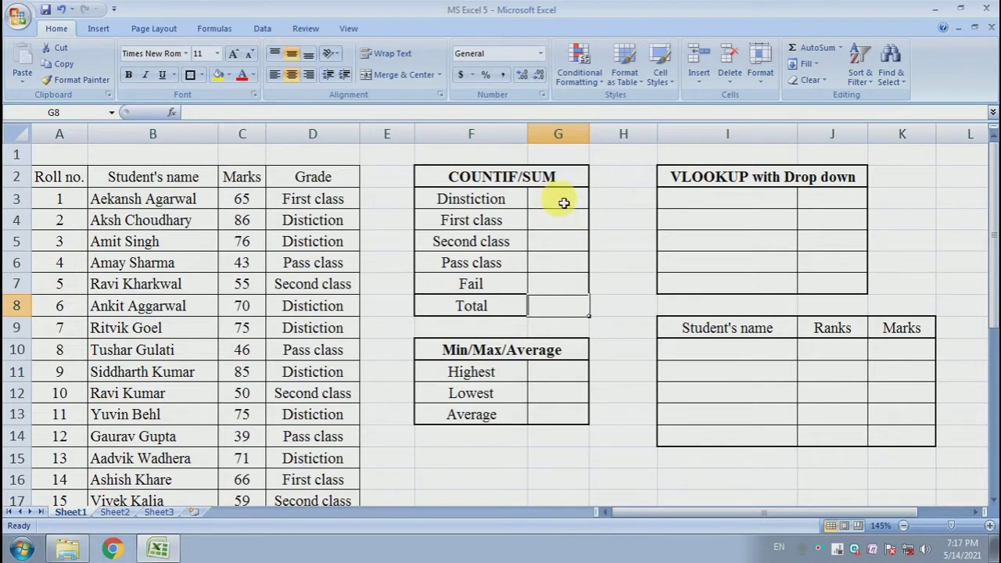
Enter =COUNTIF(D3:D32,F3) in G3 to count the students whose grade is Distiction
left_click(563, 202)
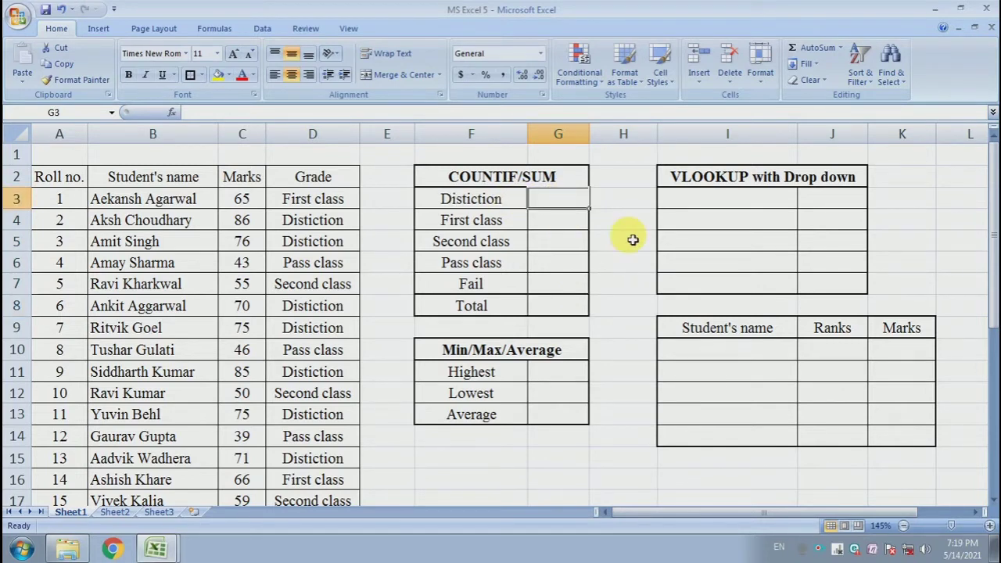
type("=")
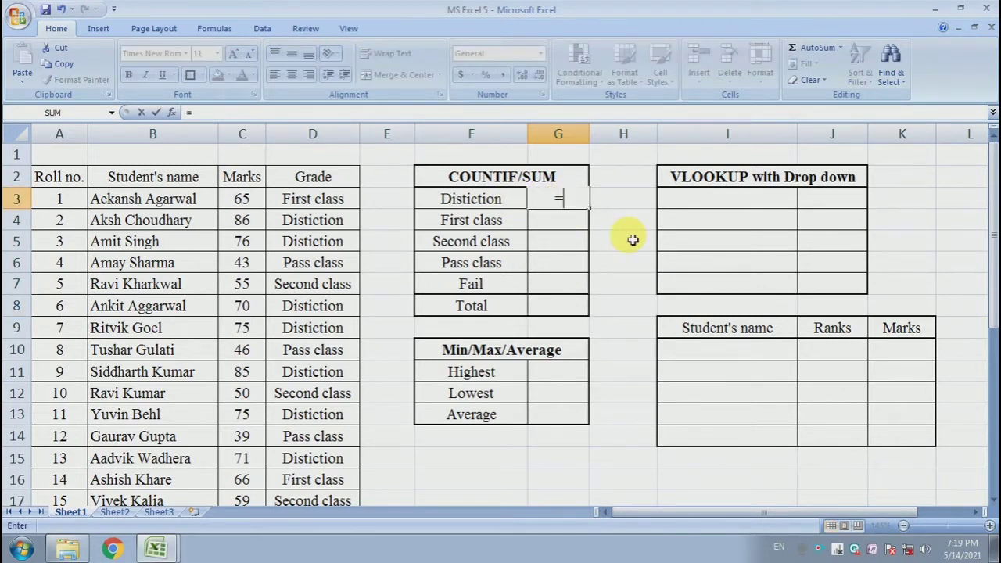
type("cou")
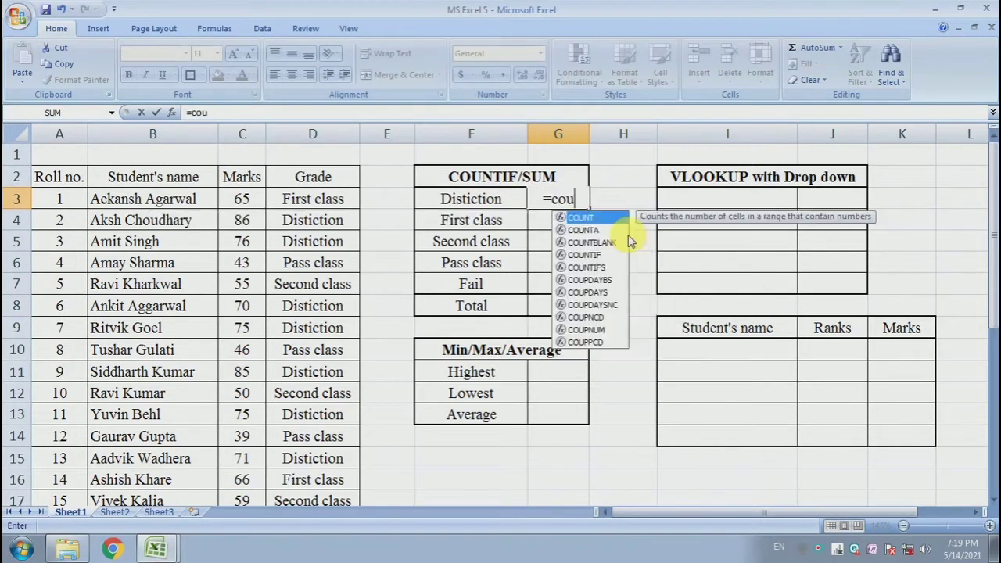
type("ntif")
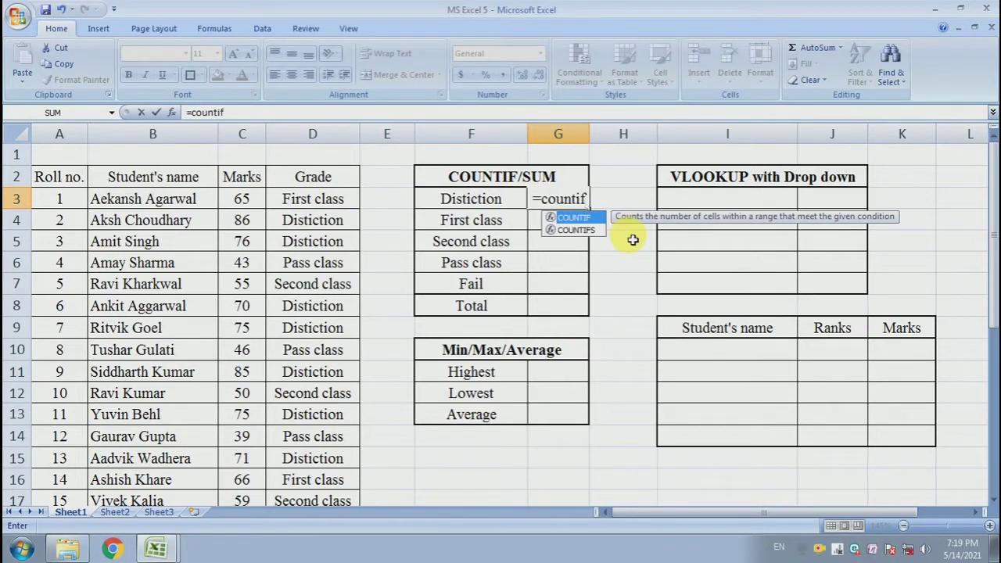
type("(")
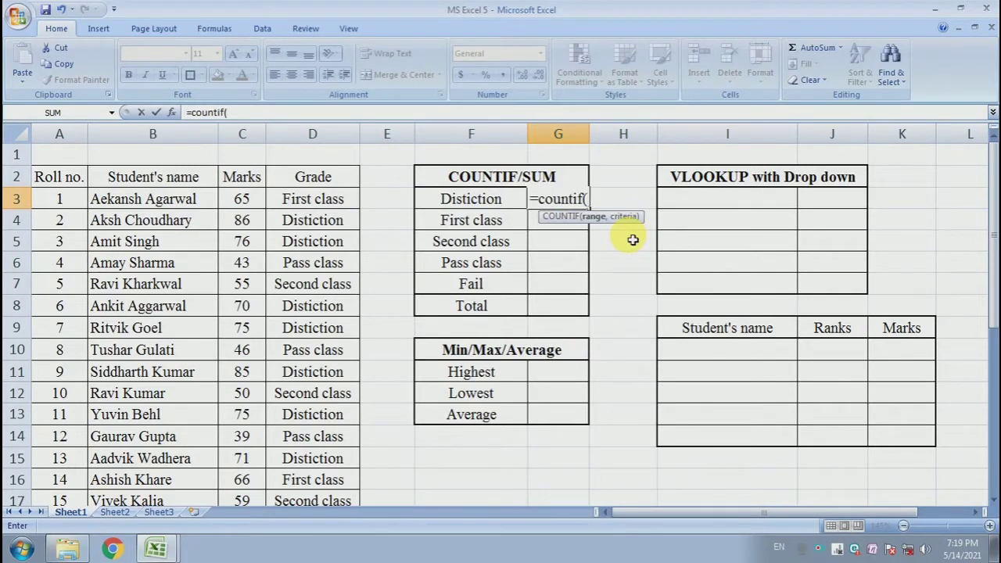
left_click_drag(334, 205, 341, 443)
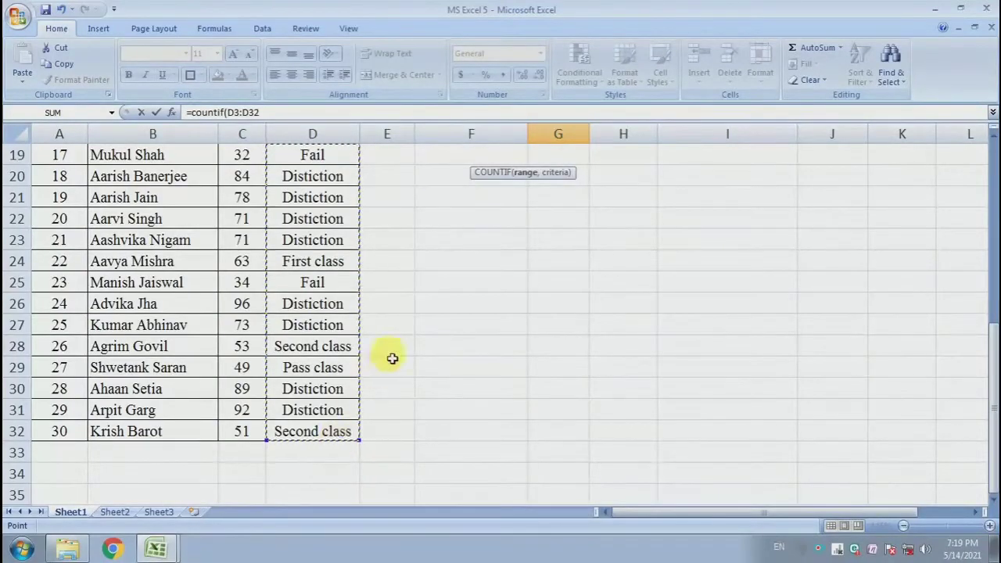
scroll(398, 346, "up", 6)
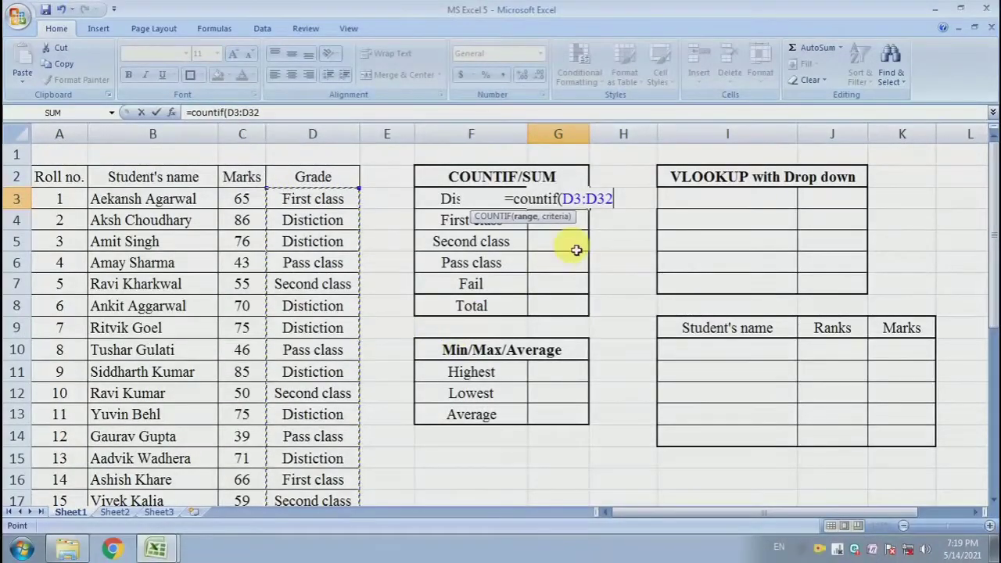
type(",")
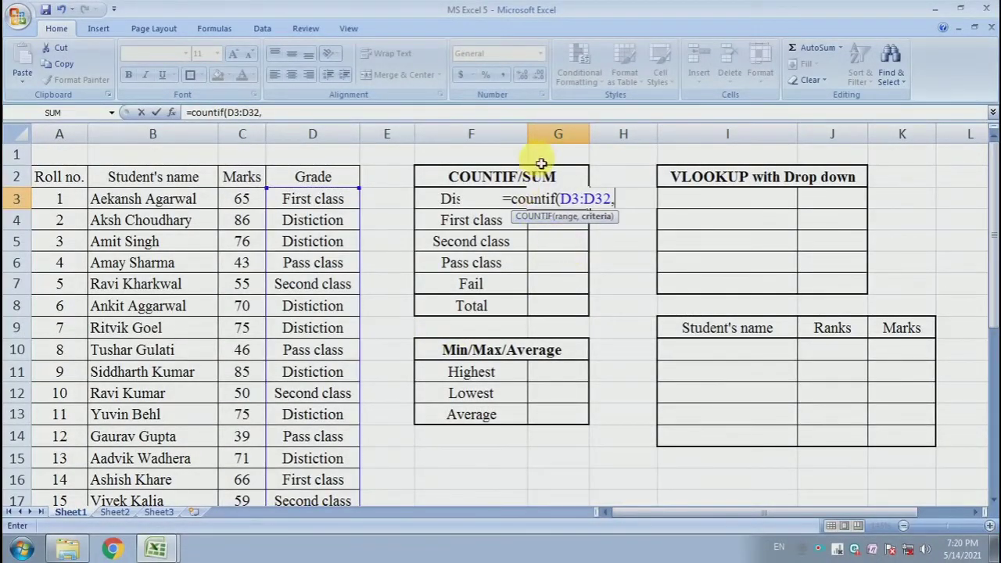
left_click(452, 202)
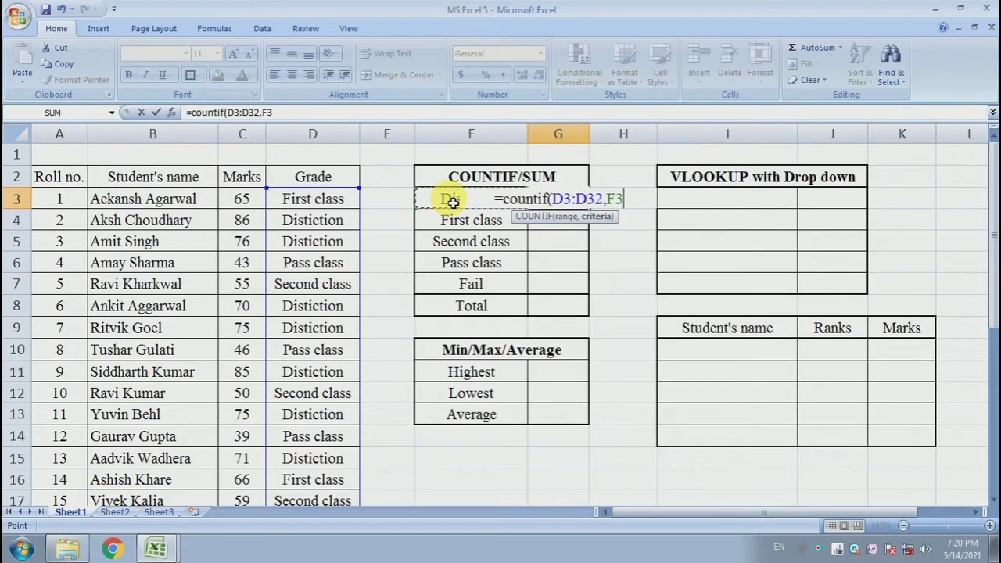
type(")")
key("Return")
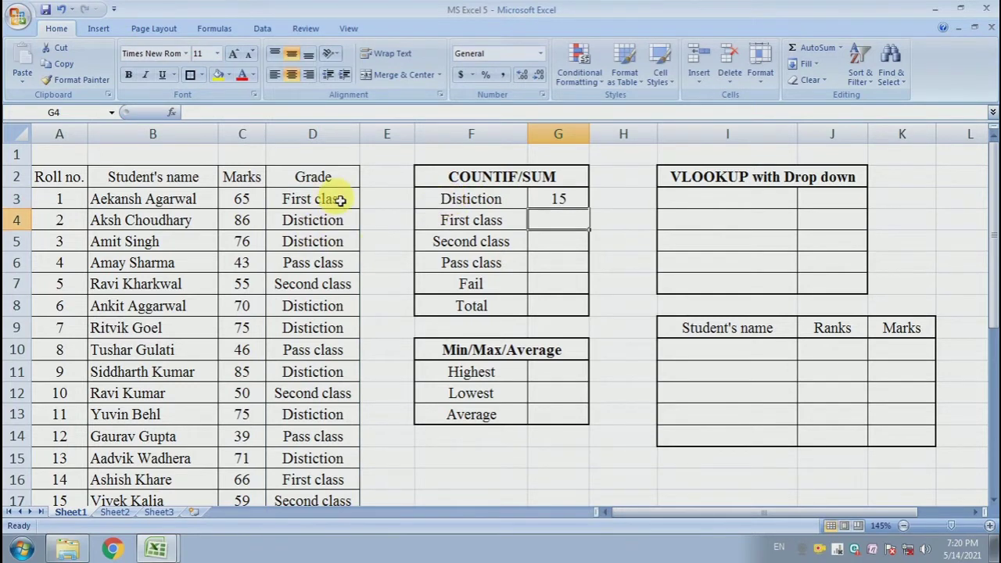
Fill the COUNTIF formula from G3 down to G7, the Fail row
left_click_drag(340, 200, 335, 396)
left_click(344, 350)
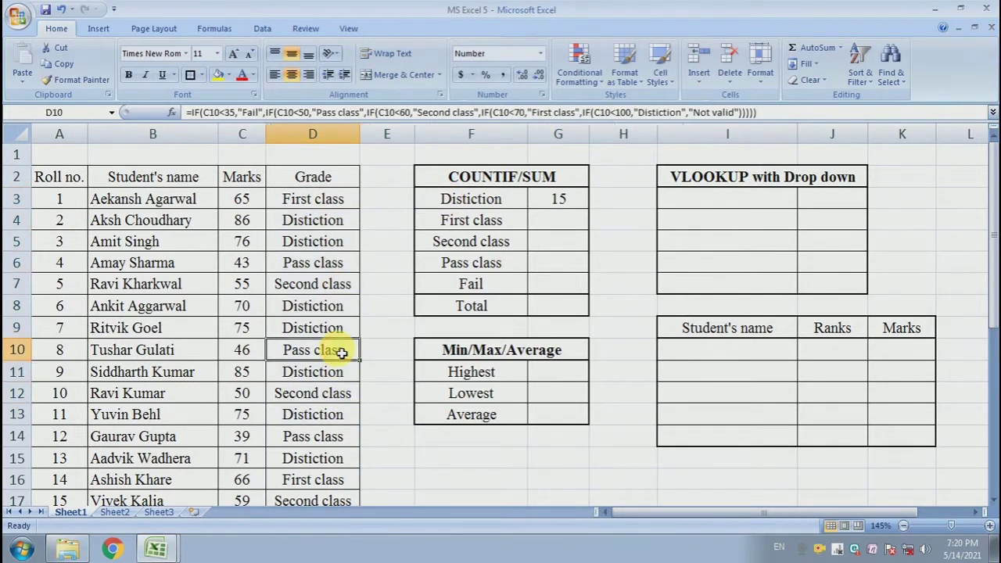
left_click(567, 199)
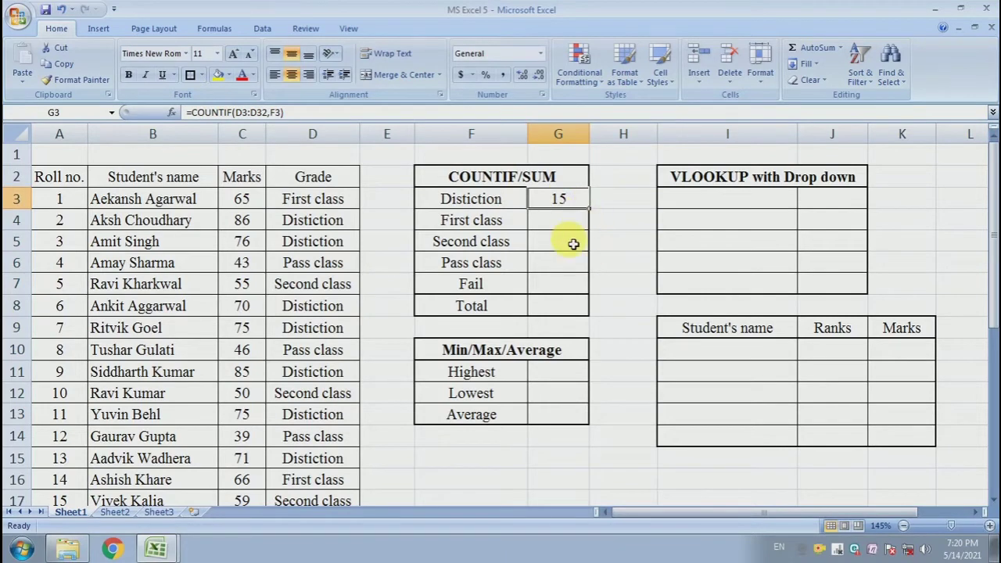
left_click_drag(594, 212, 588, 288)
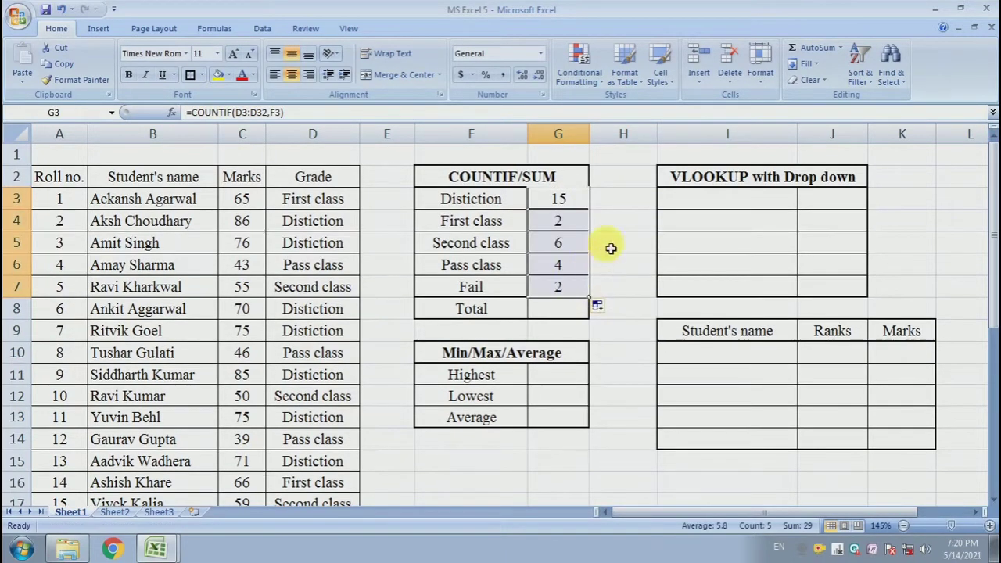
left_click(619, 247)
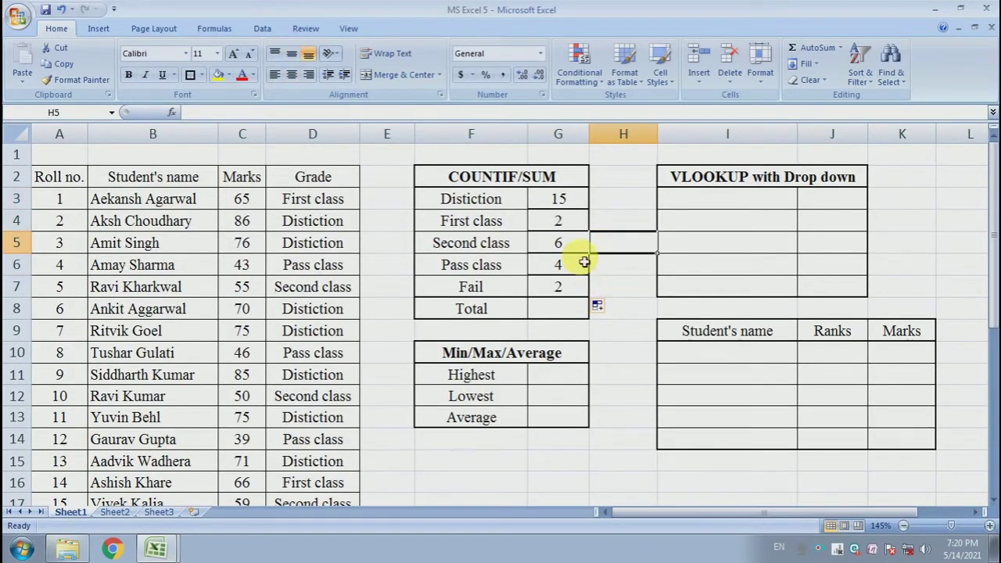
Apply all borders to the grade counts in G3:G7
left_click_drag(572, 202, 577, 281)
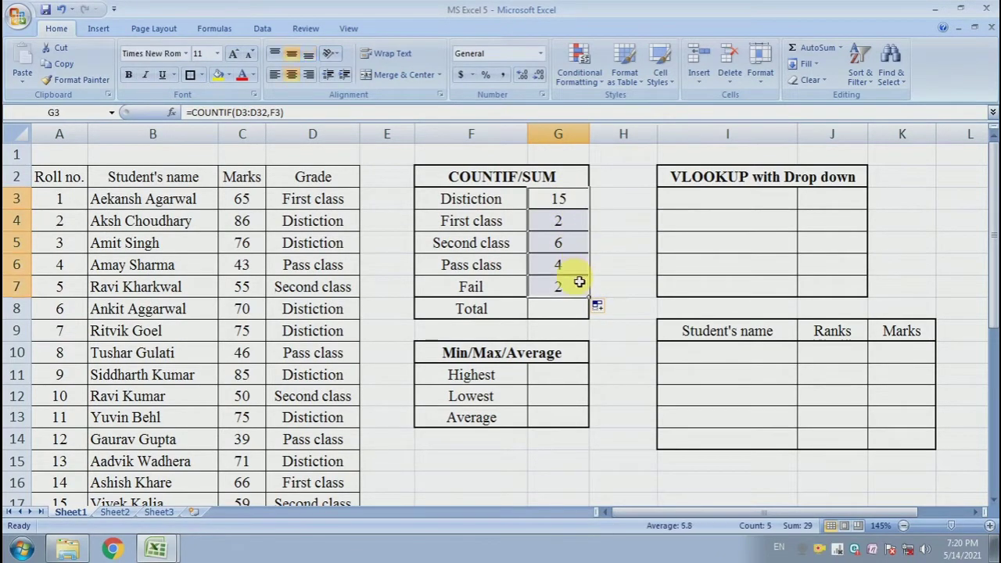
left_click(201, 75)
left_click(211, 195)
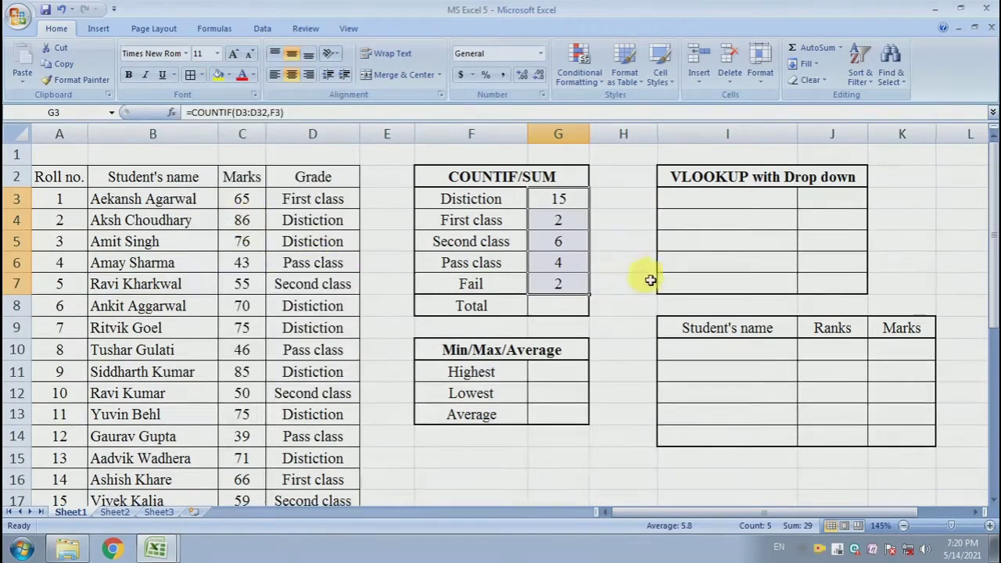
left_click(594, 262)
left_click(613, 288)
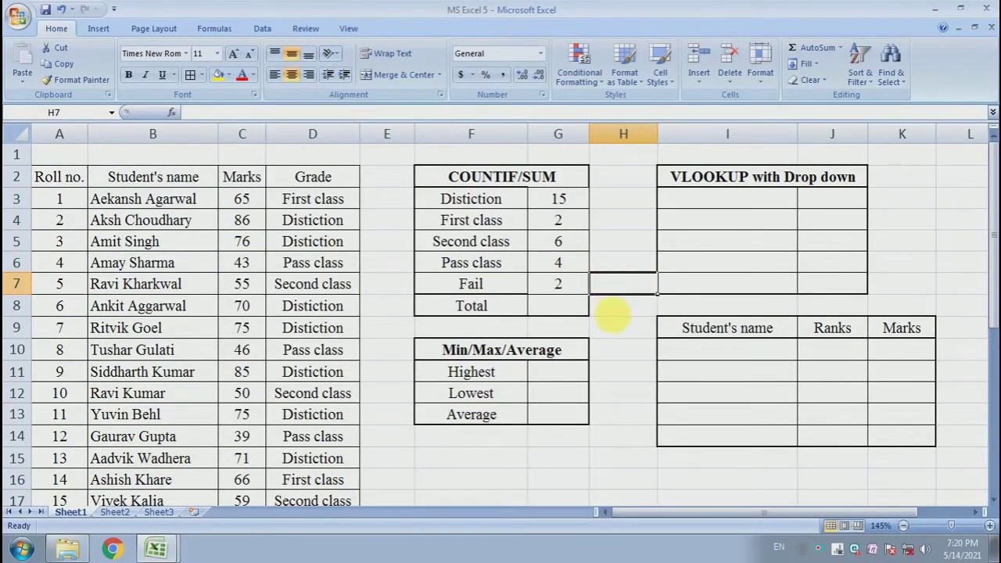
Enter =SUM(G3:G7) in G8 to total the grade counts
left_click(567, 308)
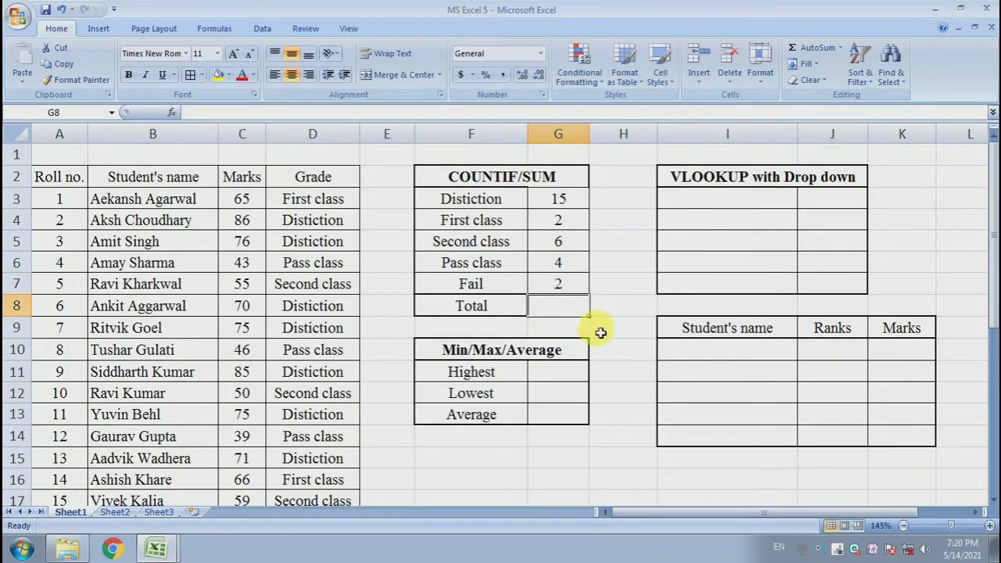
left_click_drag(574, 208, 572, 286)
left_click(571, 305)
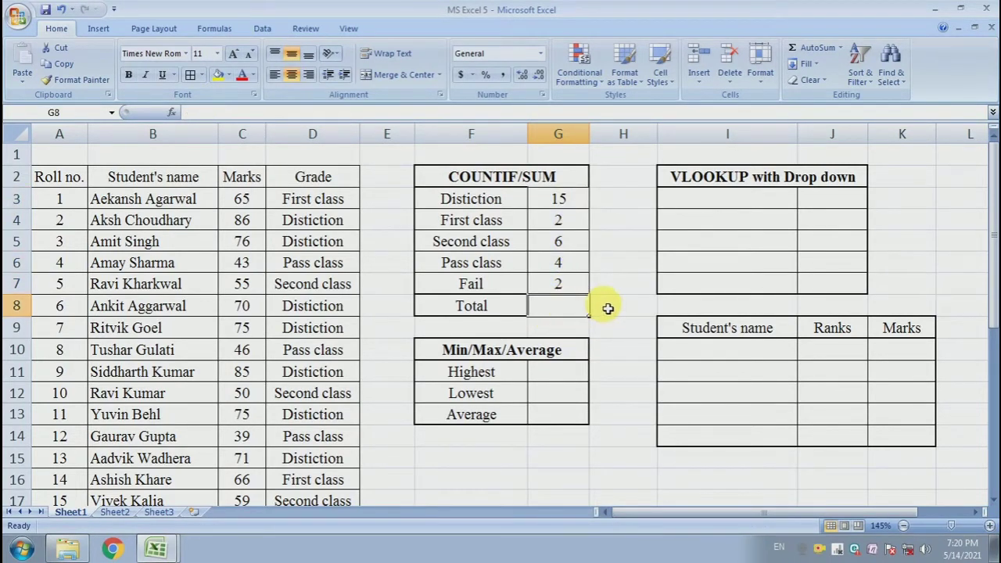
type("=")
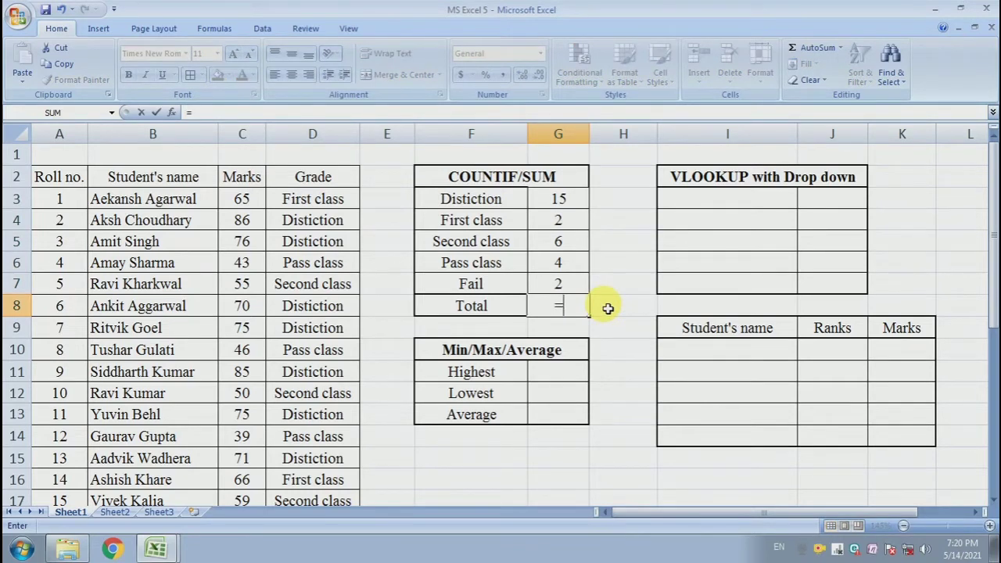
type("Su")
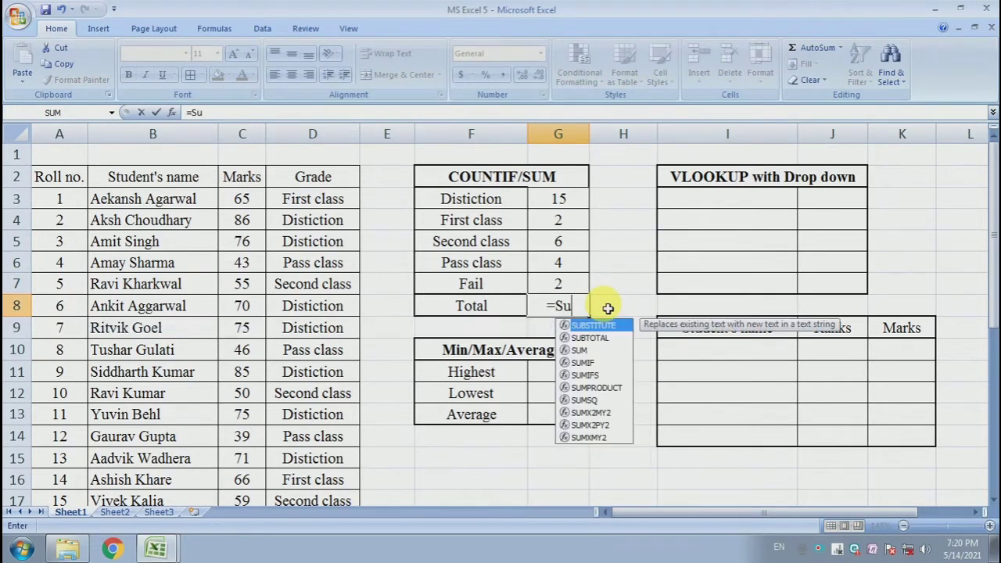
type("m(")
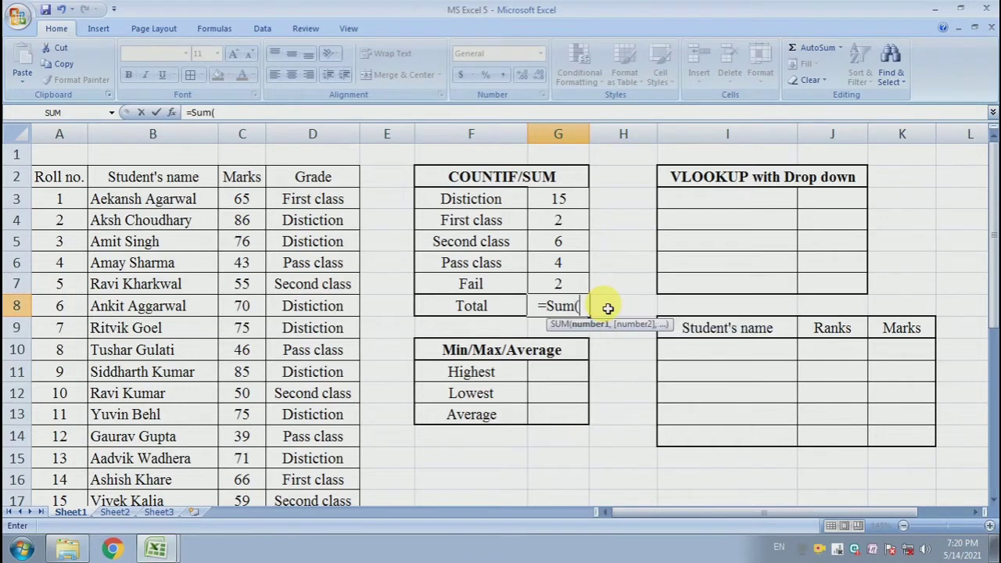
left_click(575, 204)
left_click_drag(574, 214, 573, 284)
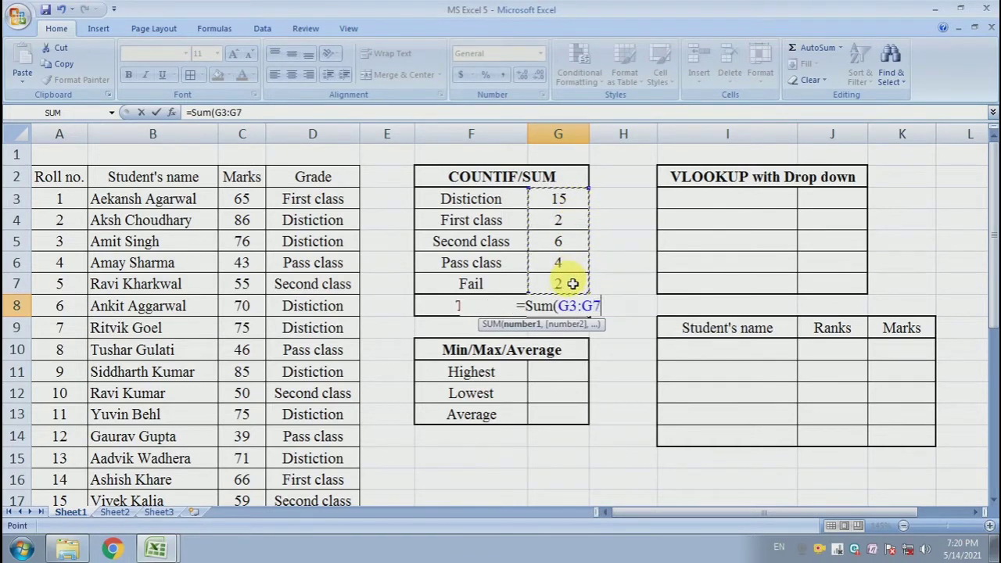
type(")")
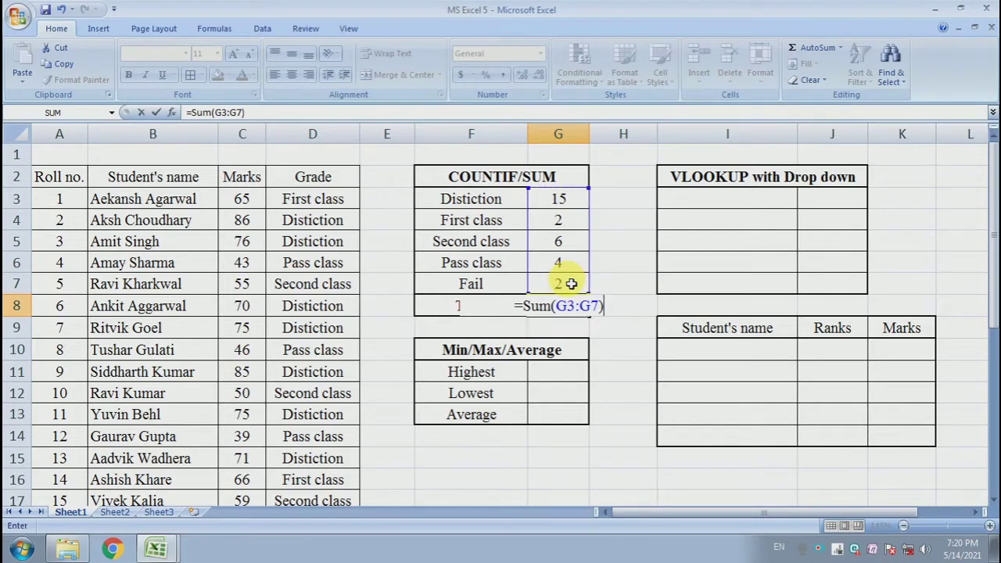
key("Return")
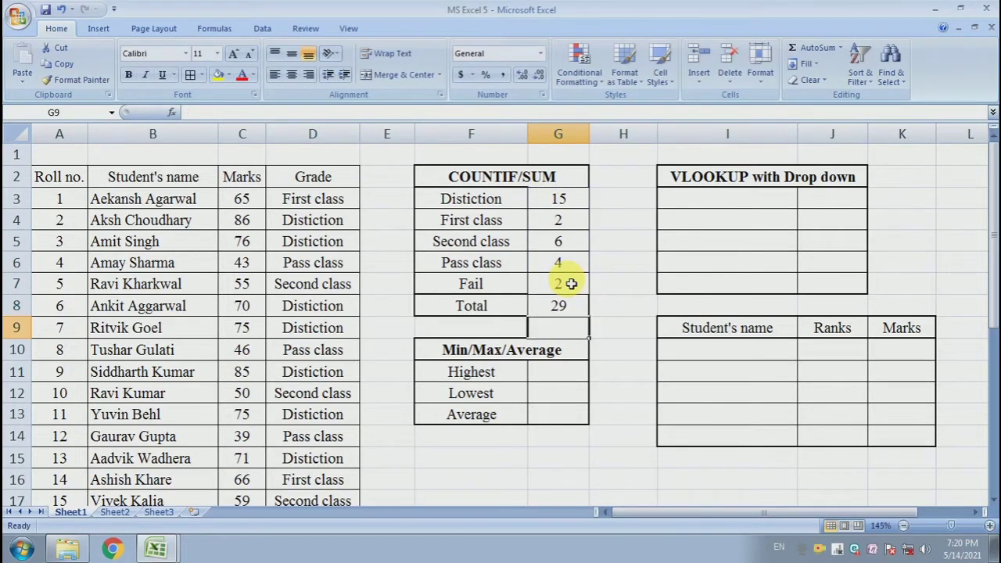
Check the total in G8 against the Grade column and the last roll number in A32
left_click(634, 305)
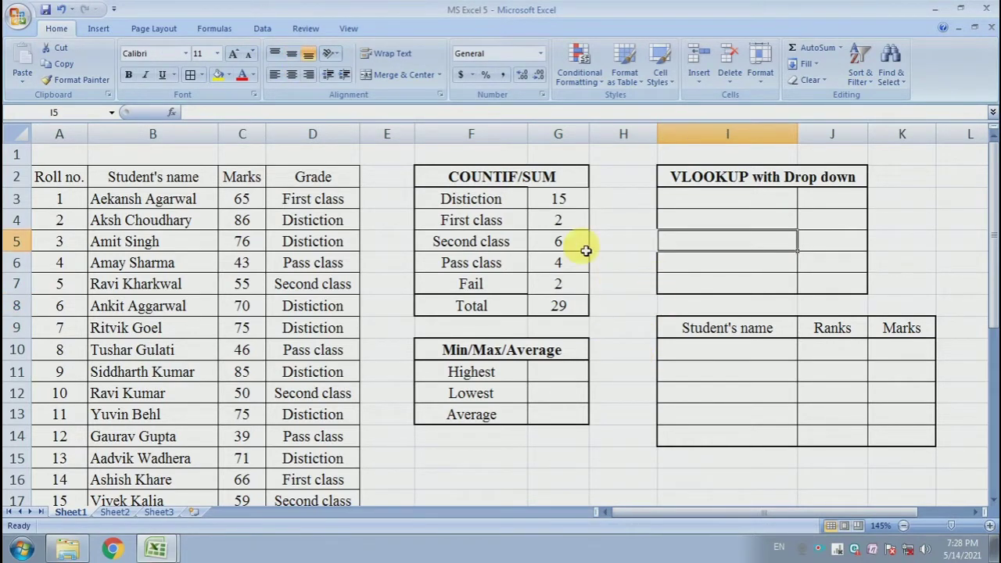
left_click(574, 308)
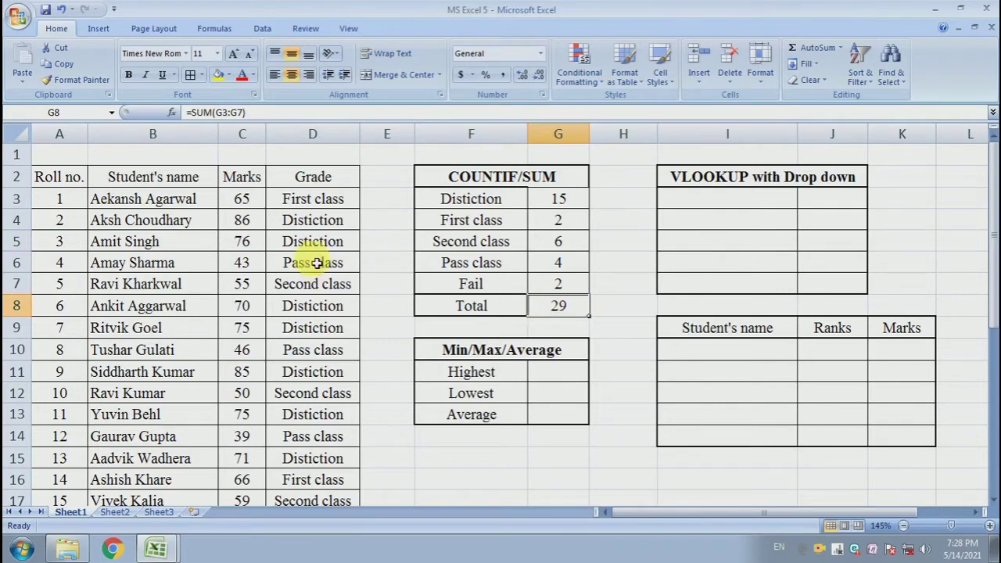
left_click_drag(316, 220, 316, 373)
left_click(579, 307)
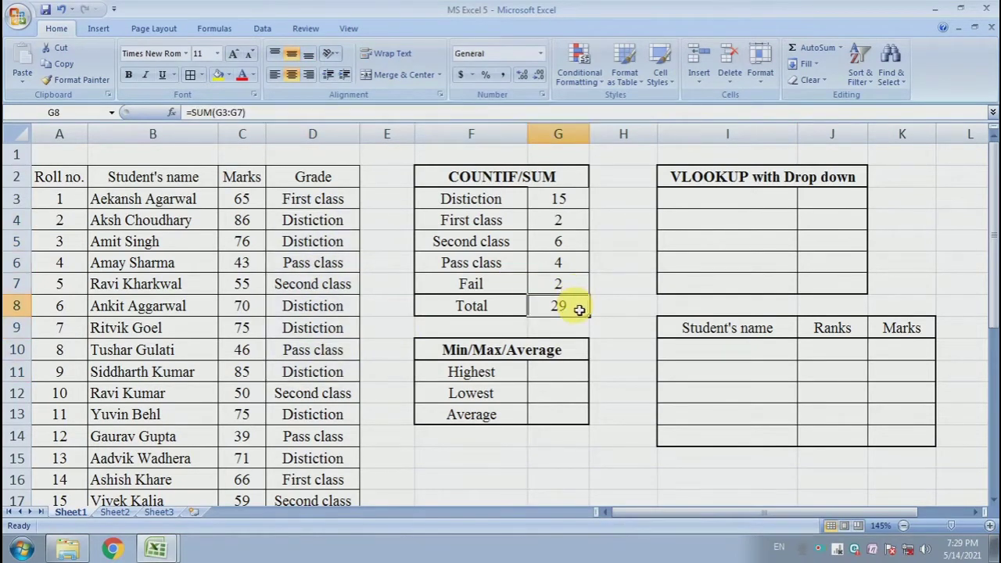
scroll(289, 387, "down", 7)
left_click(67, 368)
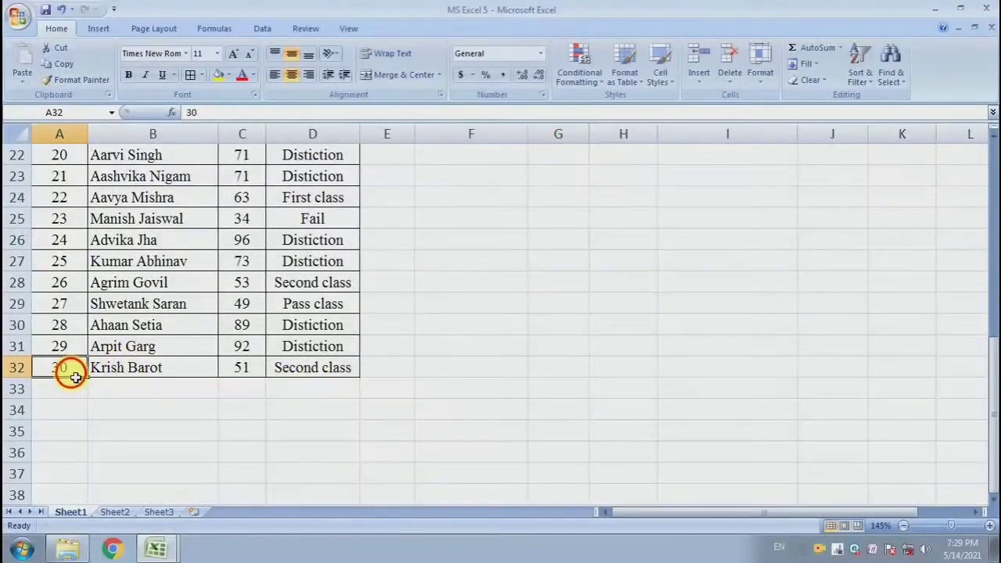
Compare the range references in the COUNTIF formulas of G3 and G4 with the Grade column
scroll(532, 284, "up", 7)
left_click(551, 307)
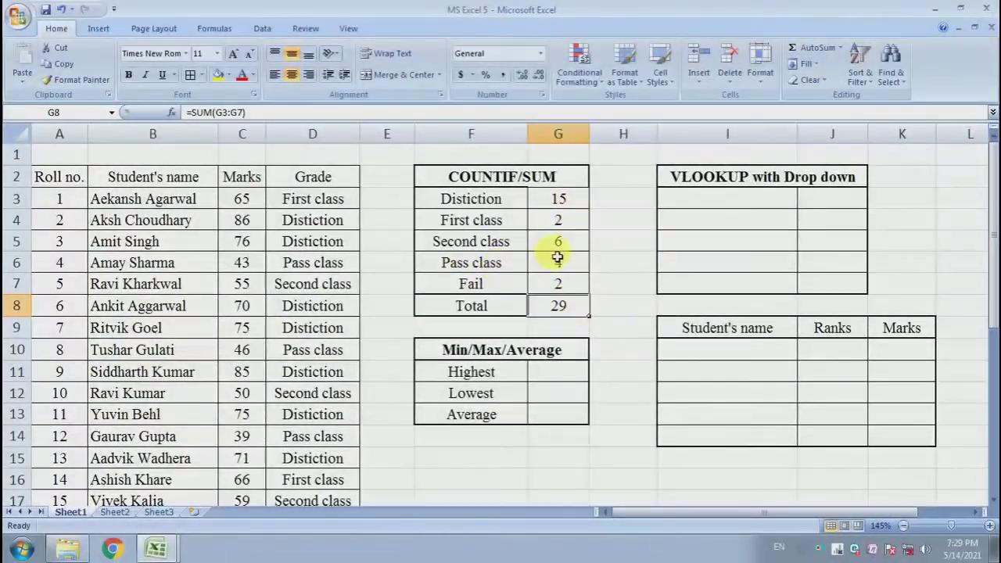
left_click(558, 199)
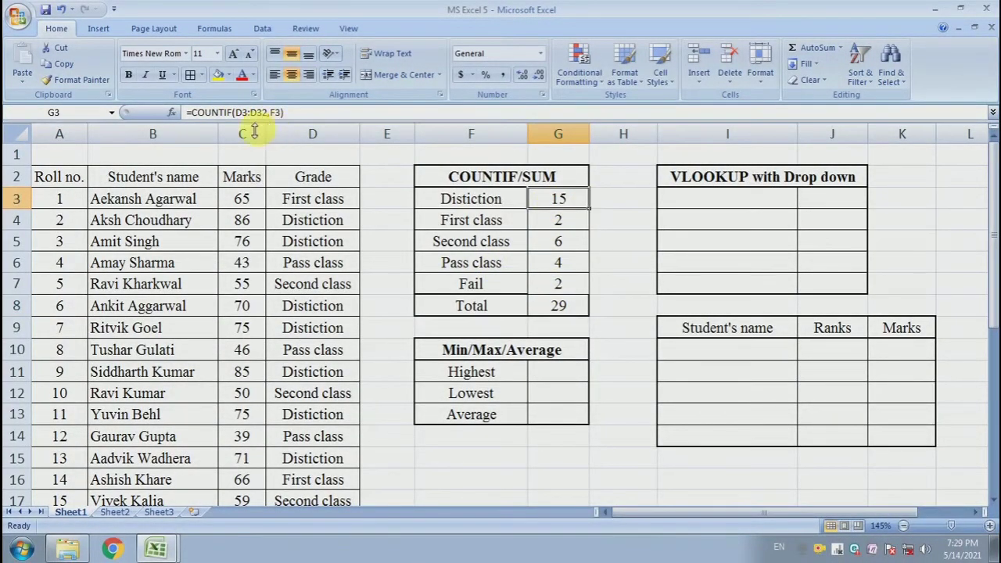
left_click_drag(235, 113, 281, 114)
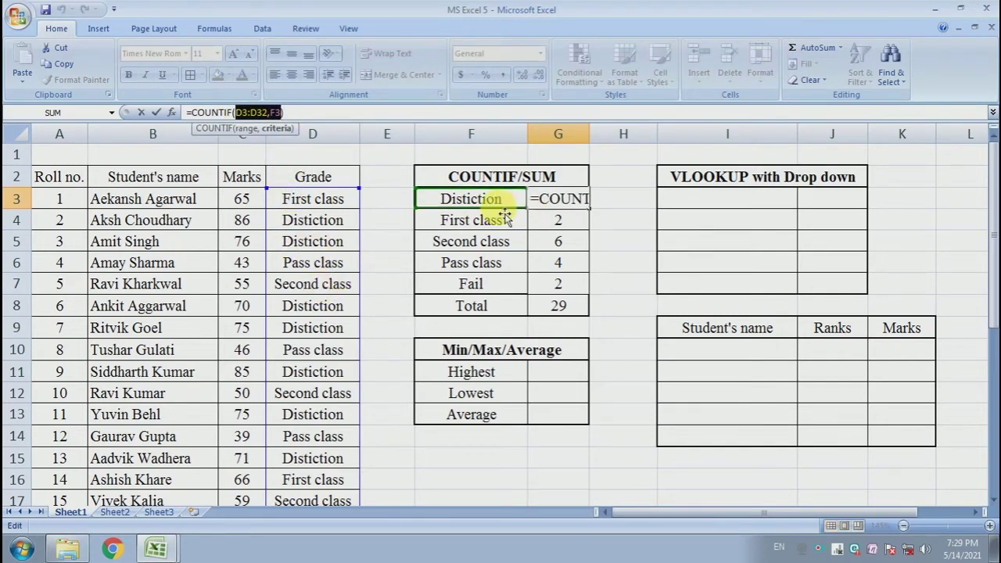
key("Return")
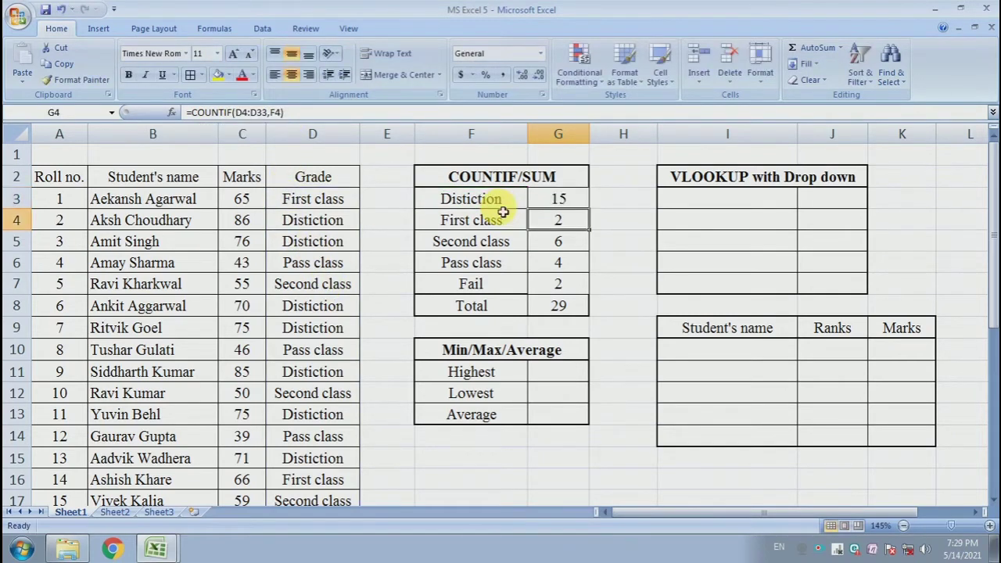
left_click(572, 246)
key("Up")
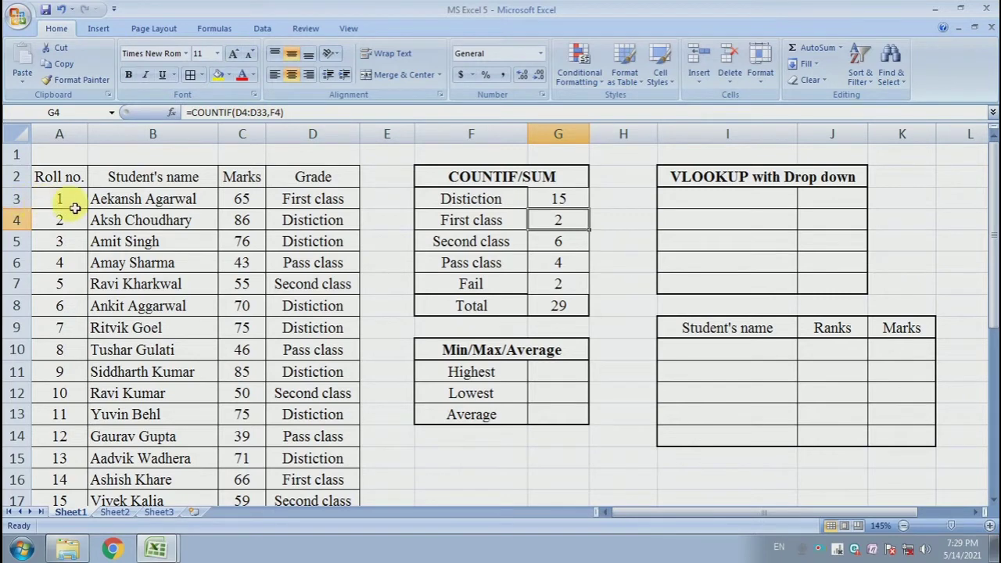
left_click(284, 207)
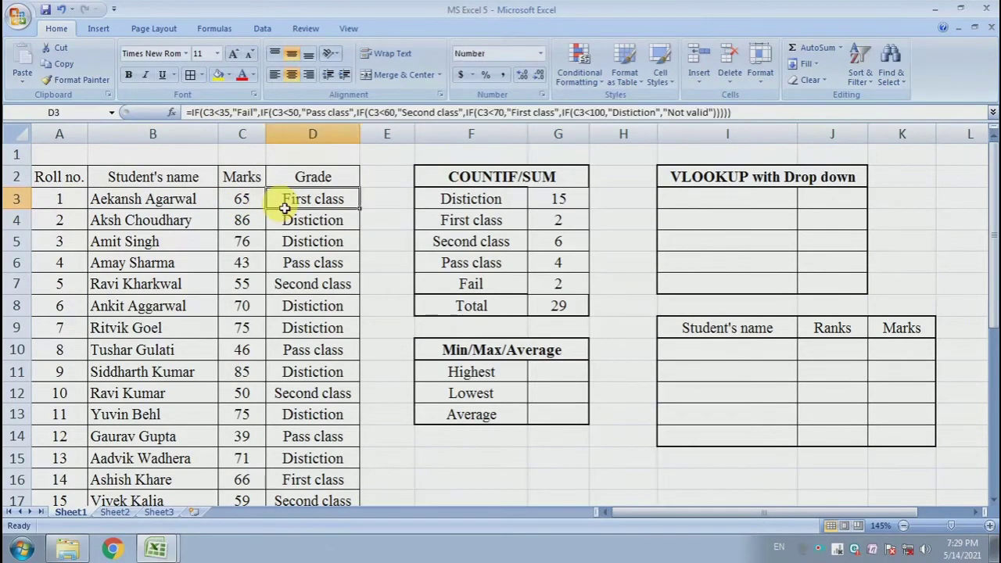
left_click(569, 222)
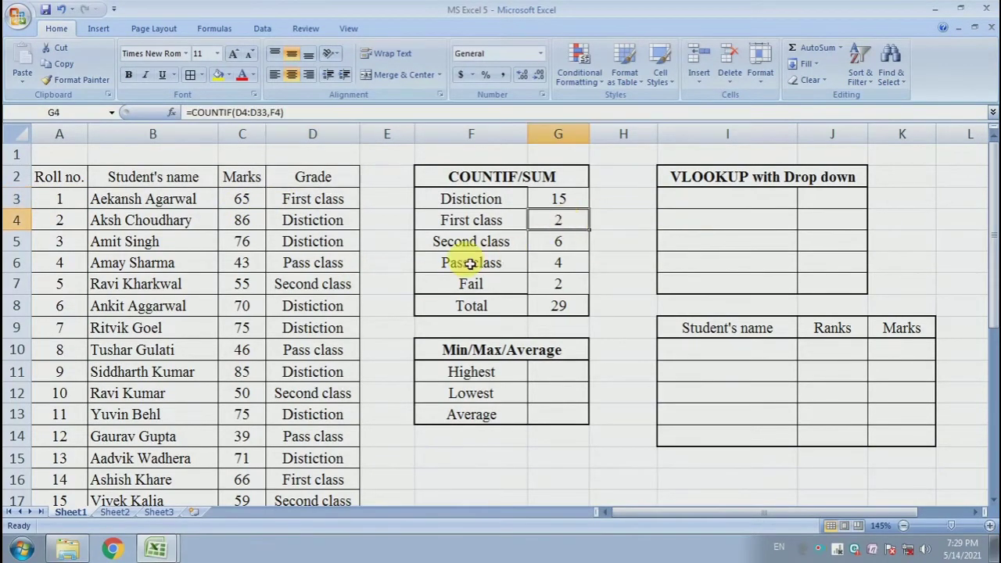
Make the counting range in G3 absolute so the formula reads =COUNTIF($D$3:$D$32,F3), and check its F3 criterion
left_click(572, 205)
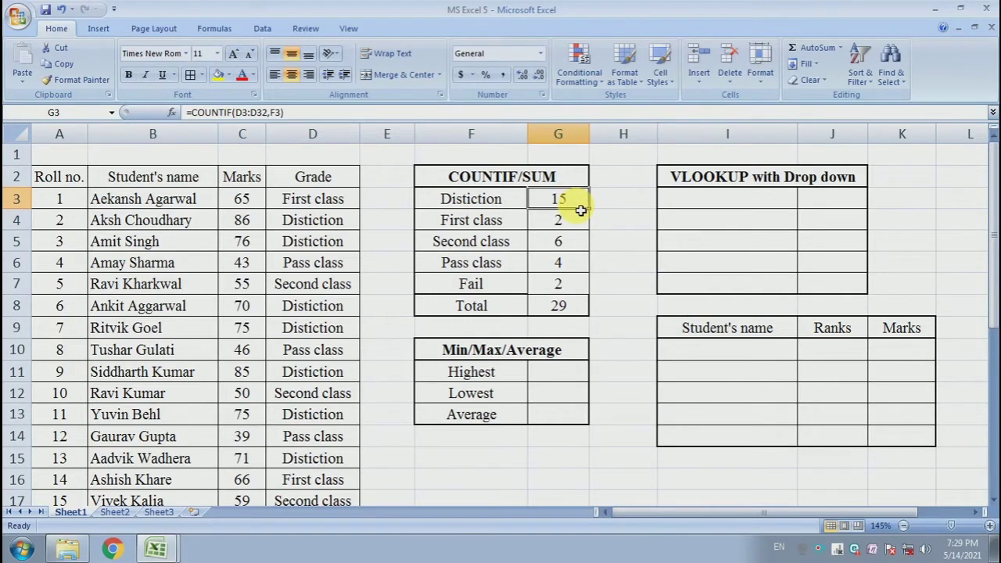
double_click(580, 210)
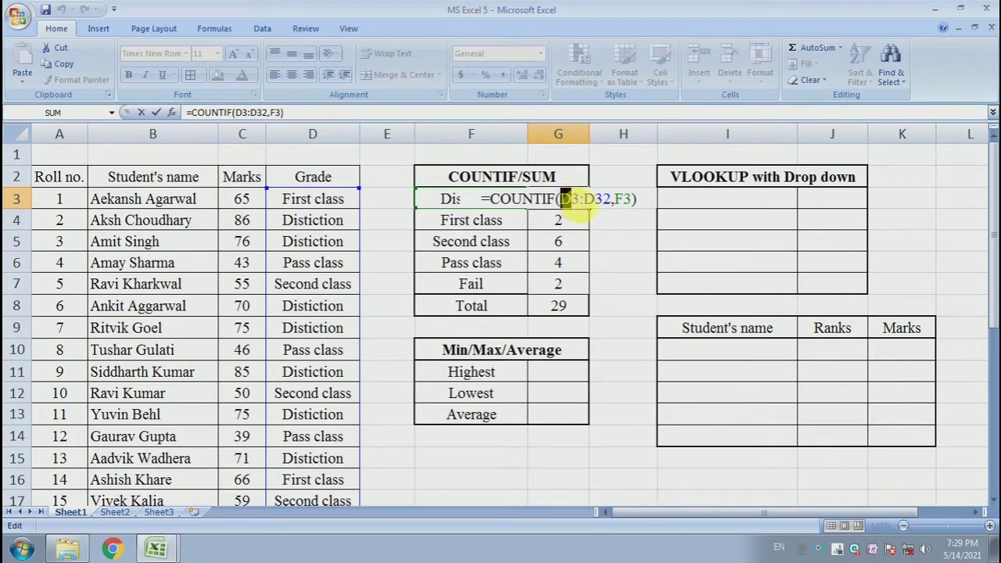
left_click_drag(579, 207, 604, 212)
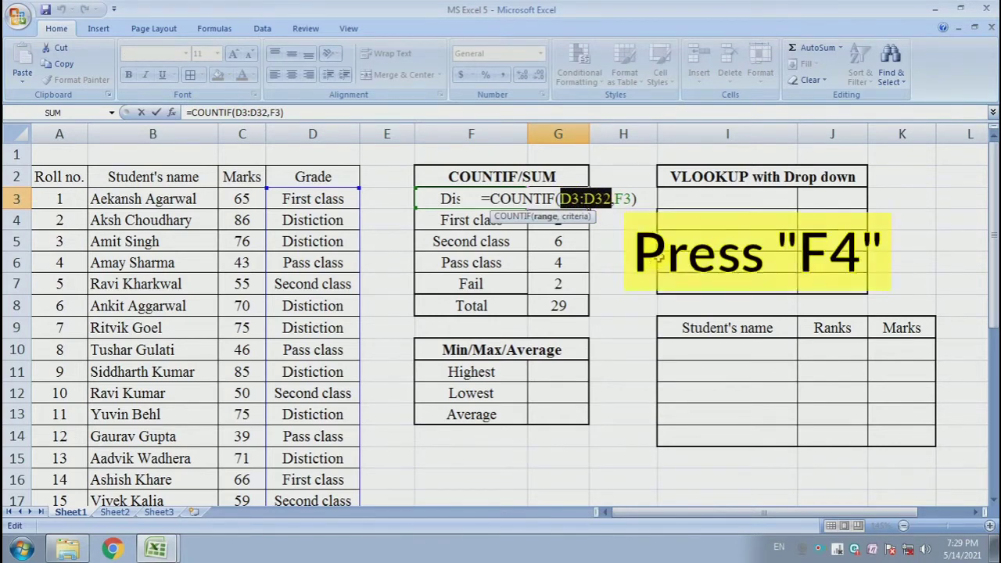
key("F4")
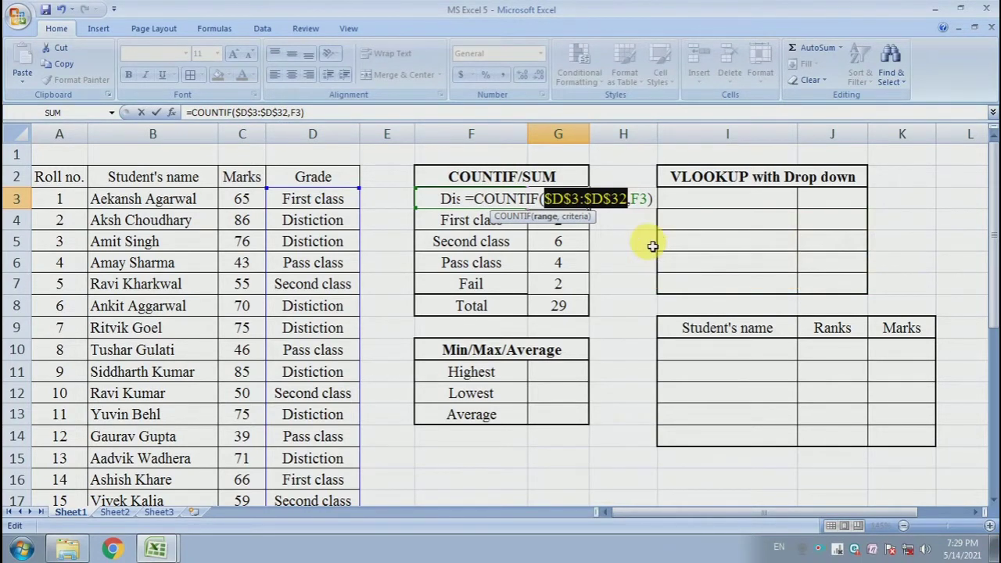
key("Return")
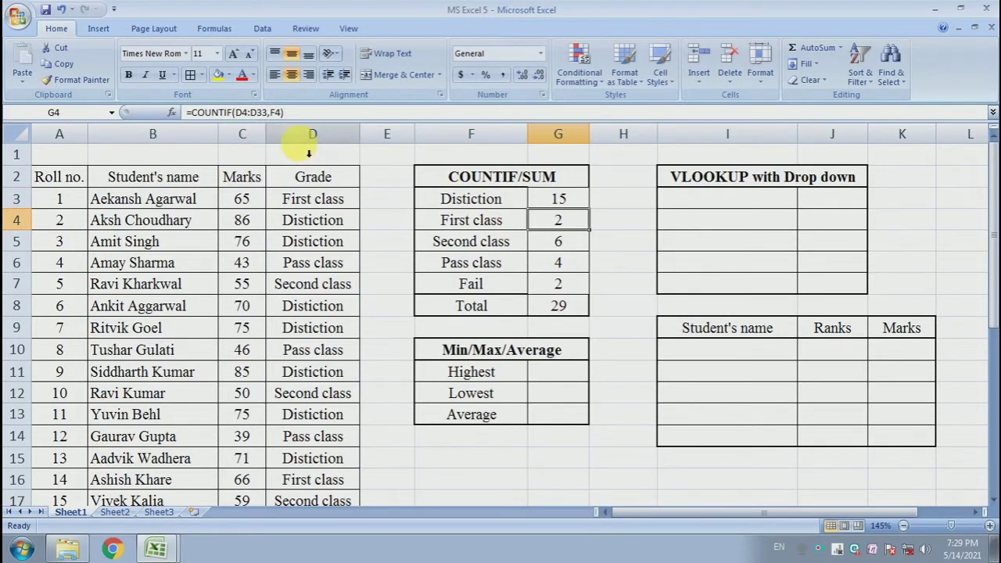
left_click(553, 201)
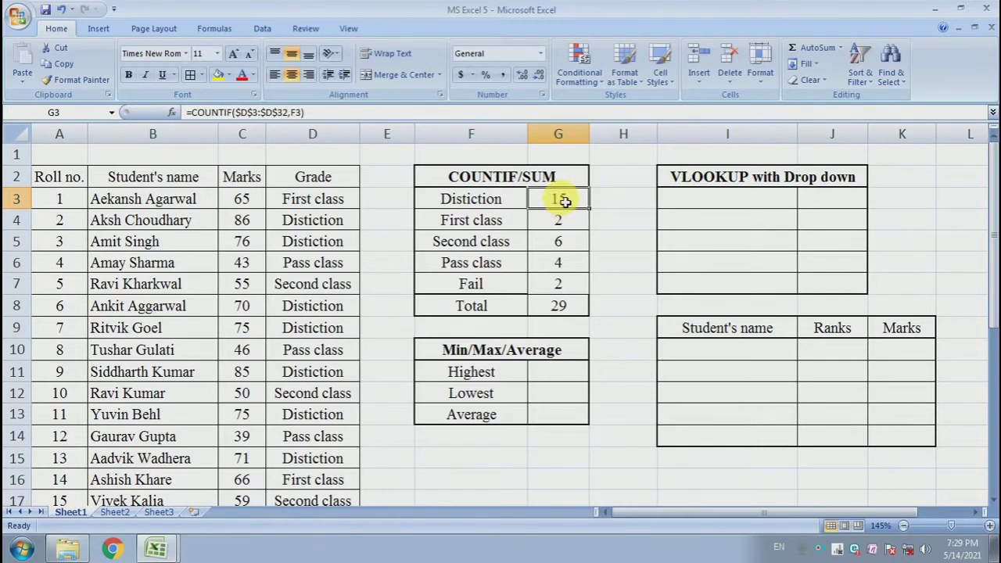
double_click(298, 114)
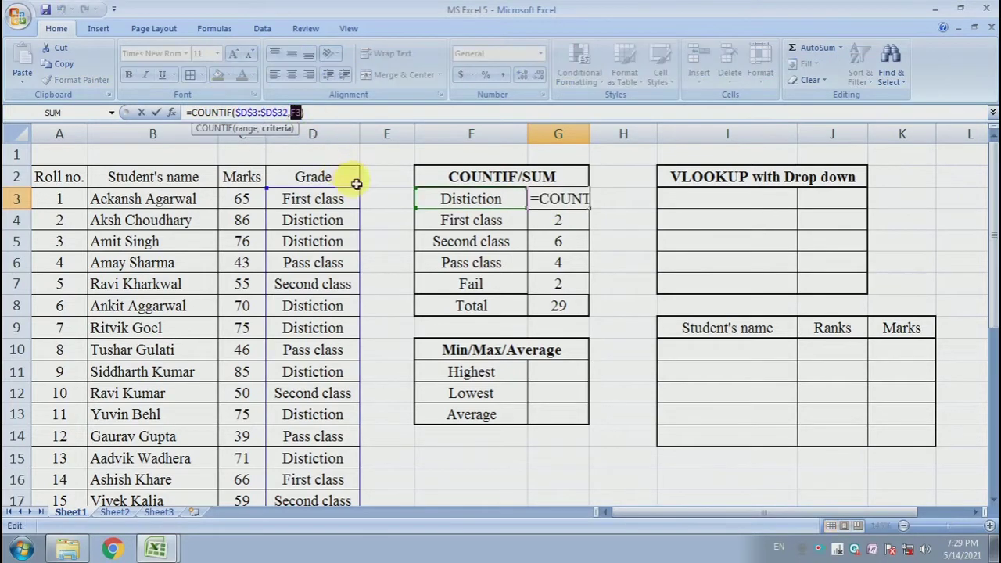
key("Return")
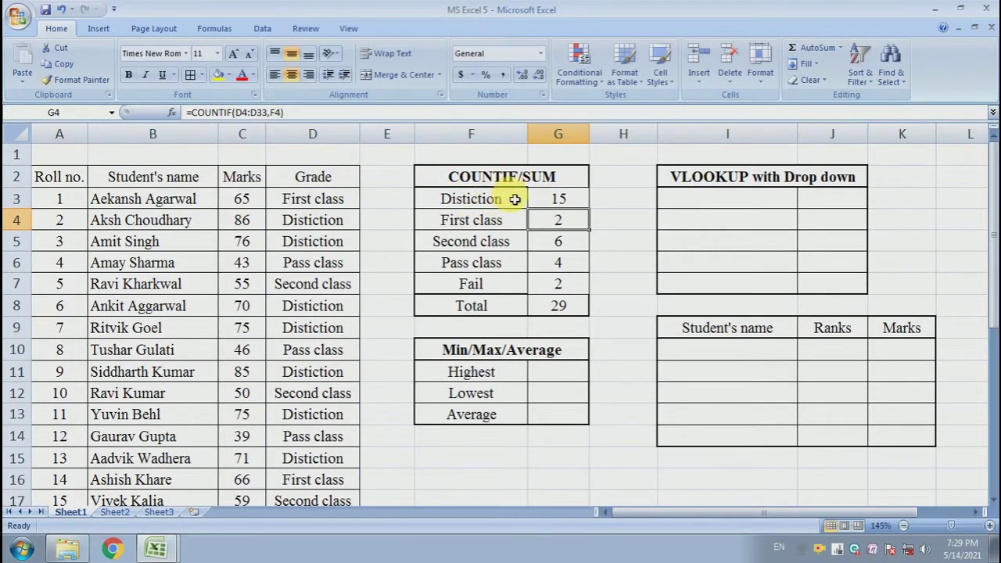
Fill the COUNTIF formula with the absolute range from G3 down to G7 and check the formula in G7
left_click(580, 198)
left_click_drag(590, 210, 586, 290)
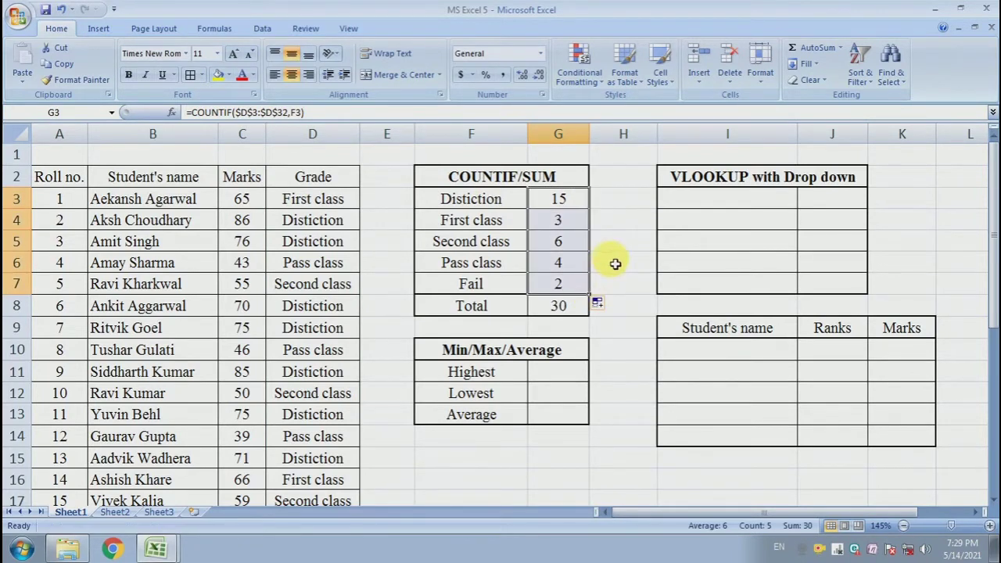
left_click(615, 264)
left_click(575, 283)
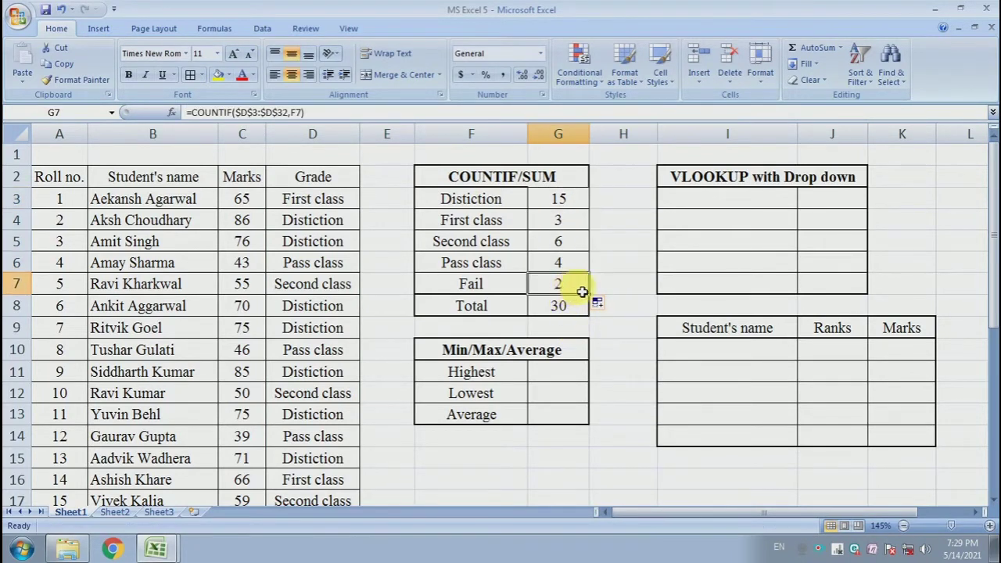
left_click(628, 288)
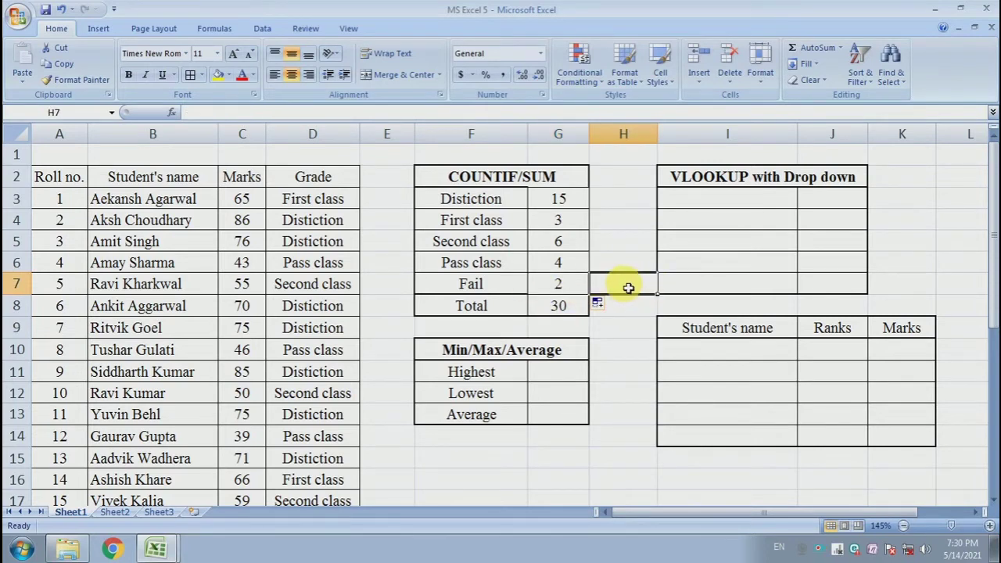
left_click(718, 265)
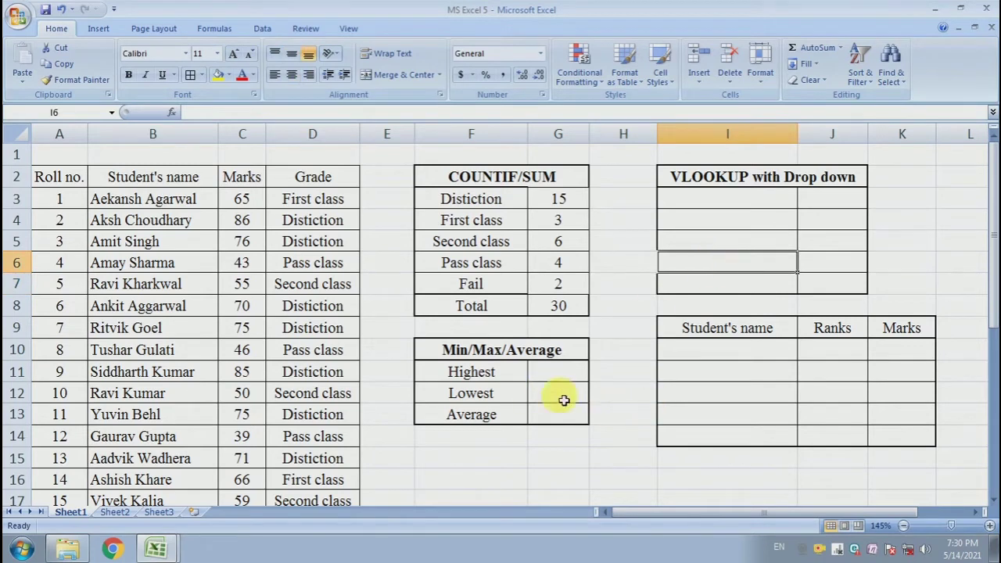
Enter =MAX(C3:C32) in G11 to return the highest mark
left_click(564, 372)
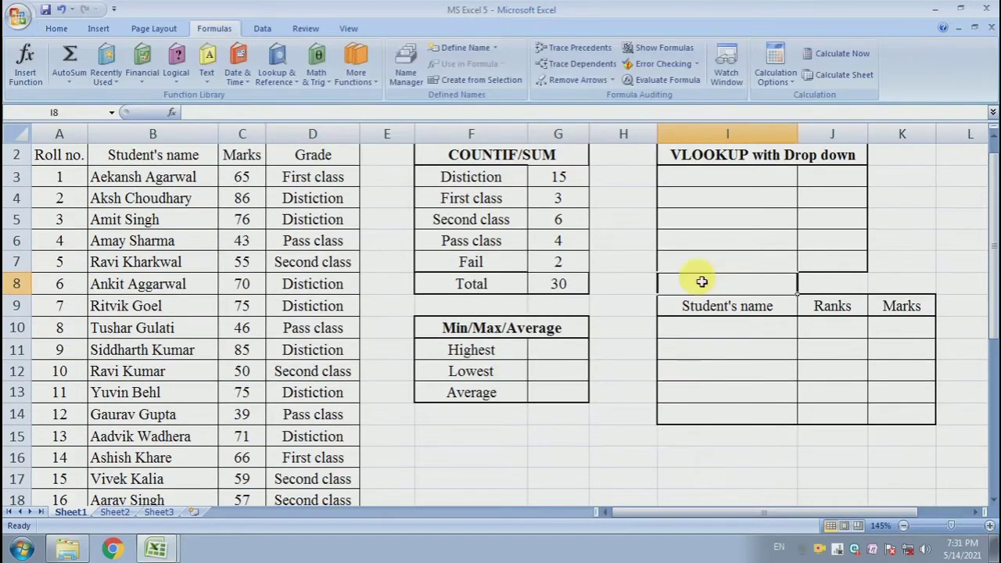
left_click(563, 355)
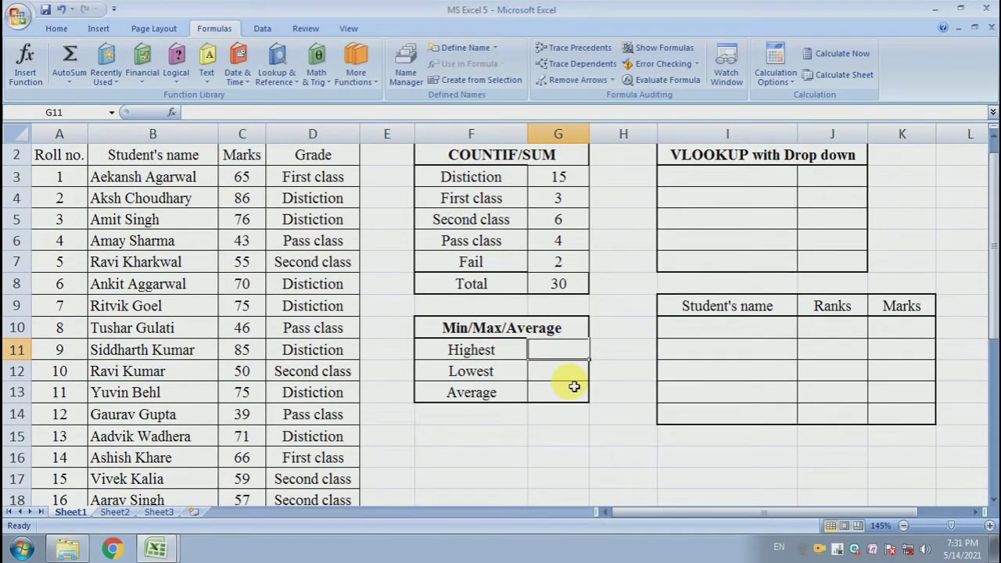
type("=")
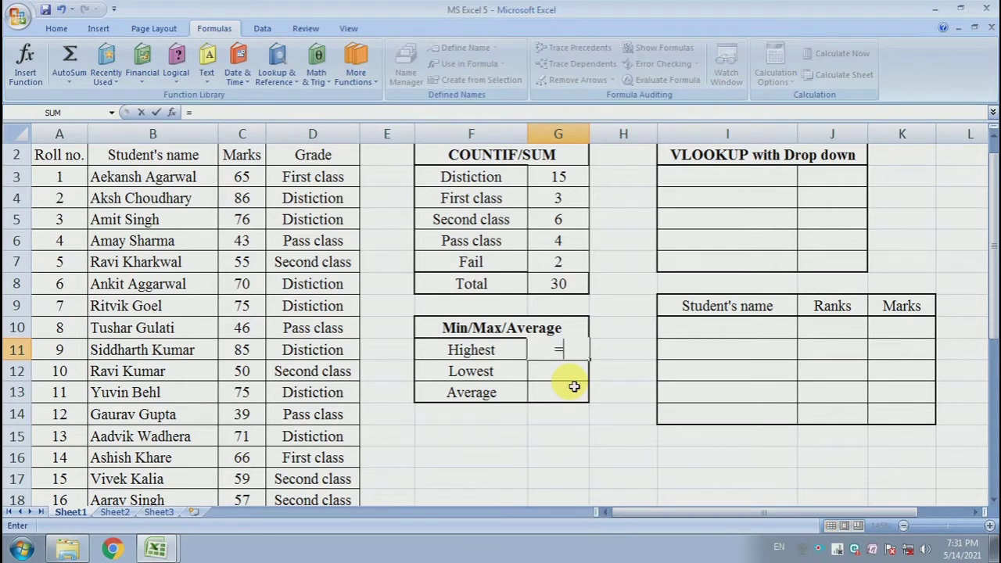
type("max")
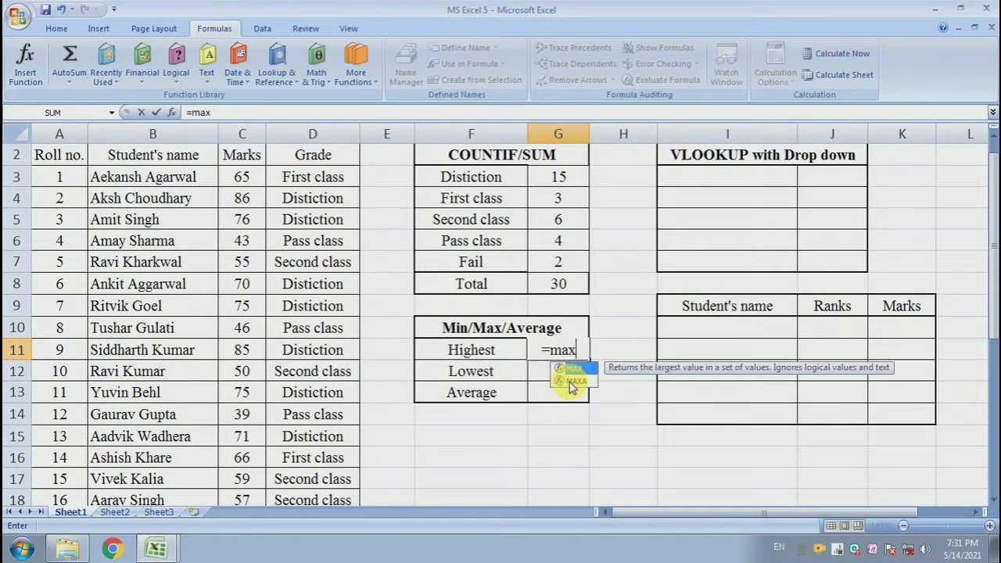
type("(")
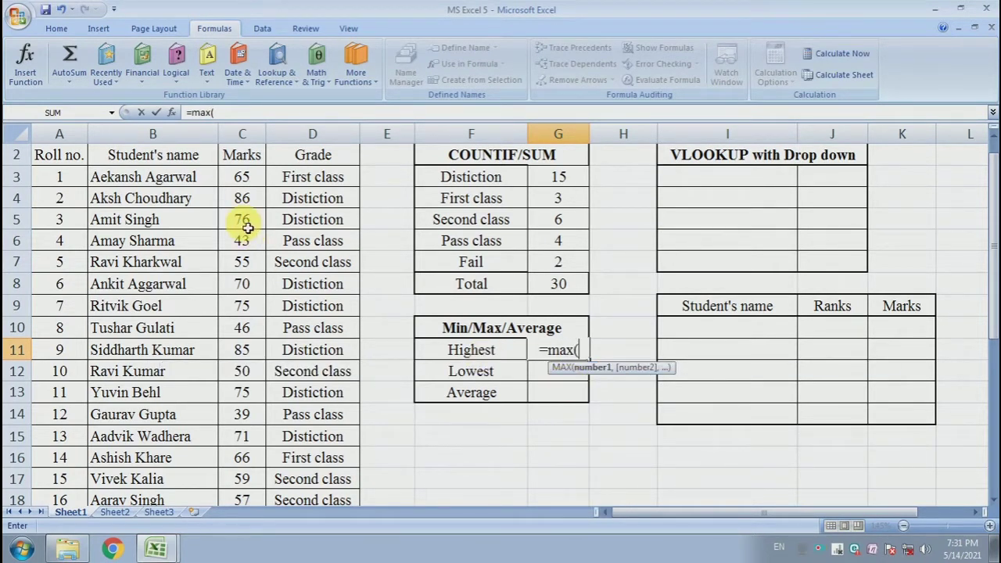
left_click_drag(242, 177, 253, 472)
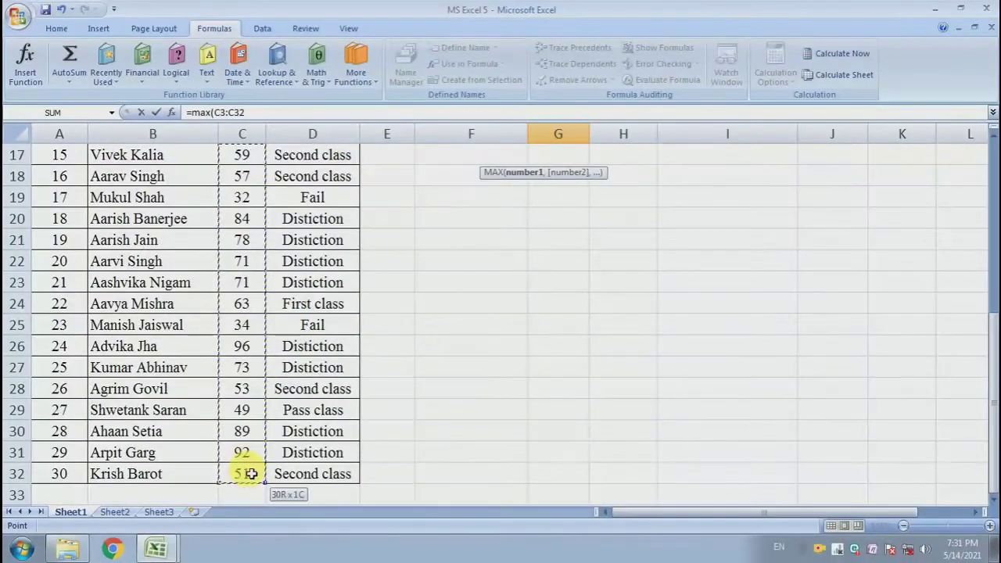
scroll(420, 289, "up", 4)
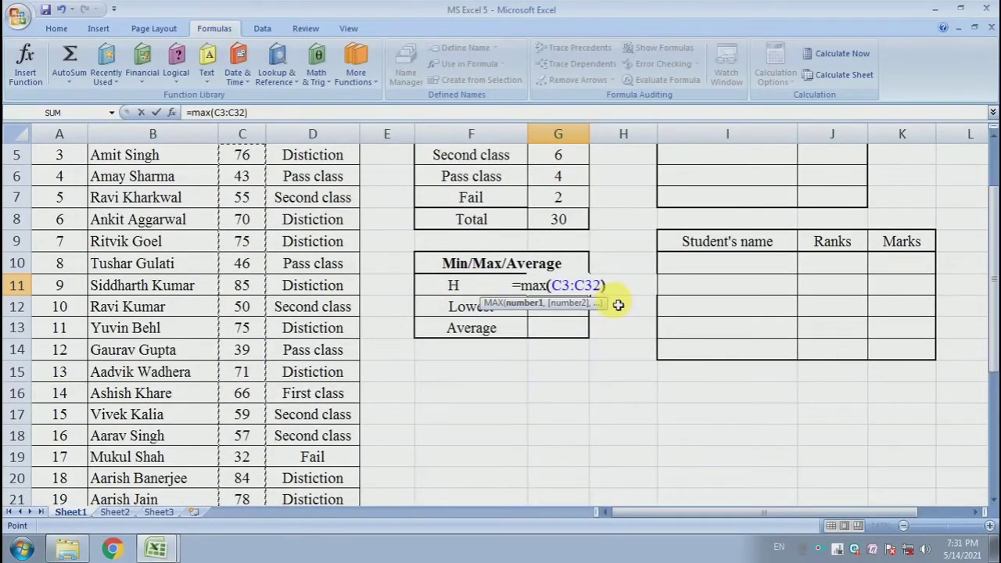
key("Return")
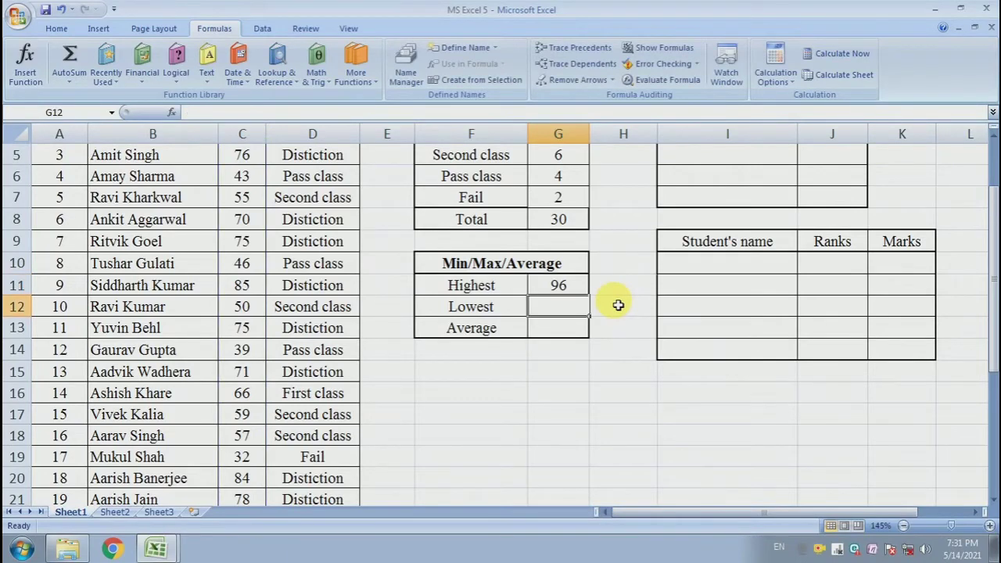
left_click(576, 285)
Enter =MIN(C3:C32) in G12 to return the lowest mark
left_click(566, 312)
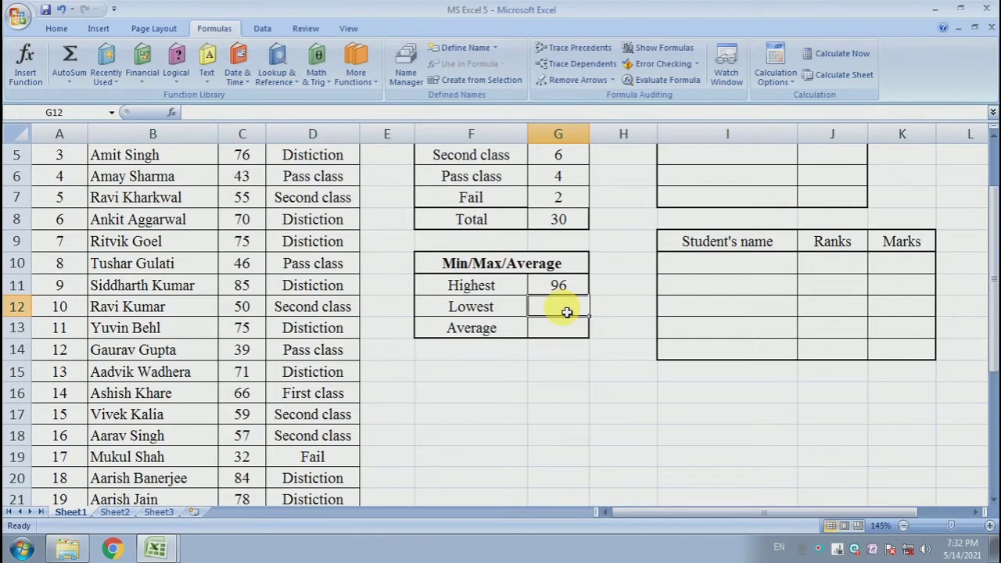
type("=min")
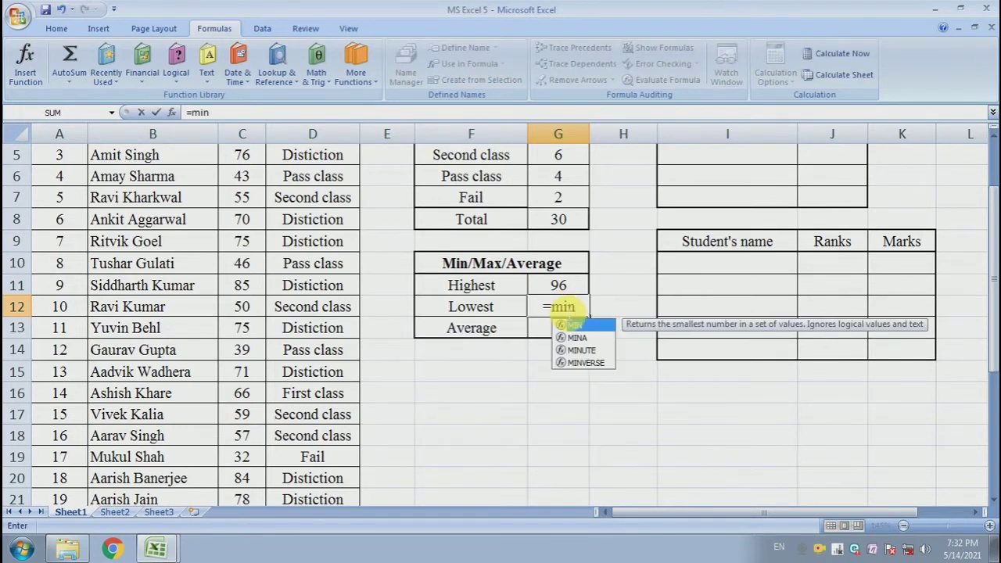
type("(")
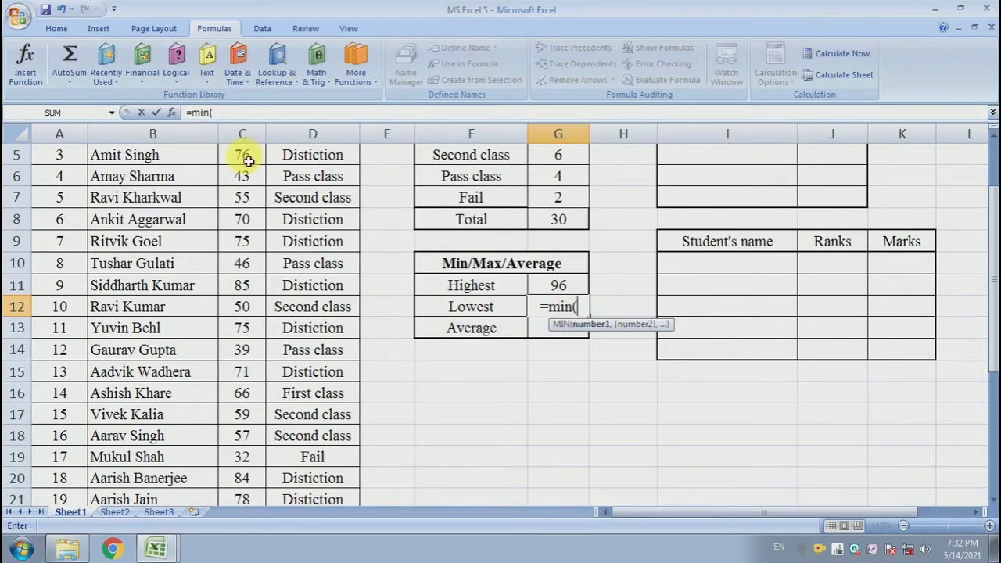
scroll(252, 197, "up", 1)
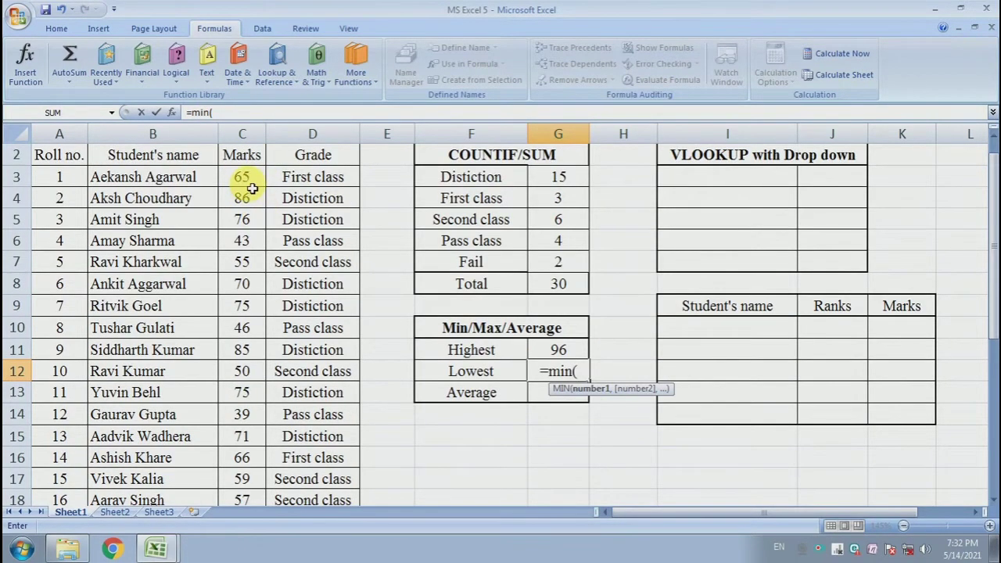
left_click_drag(253, 189, 246, 474)
scroll(601, 276, "up", 4)
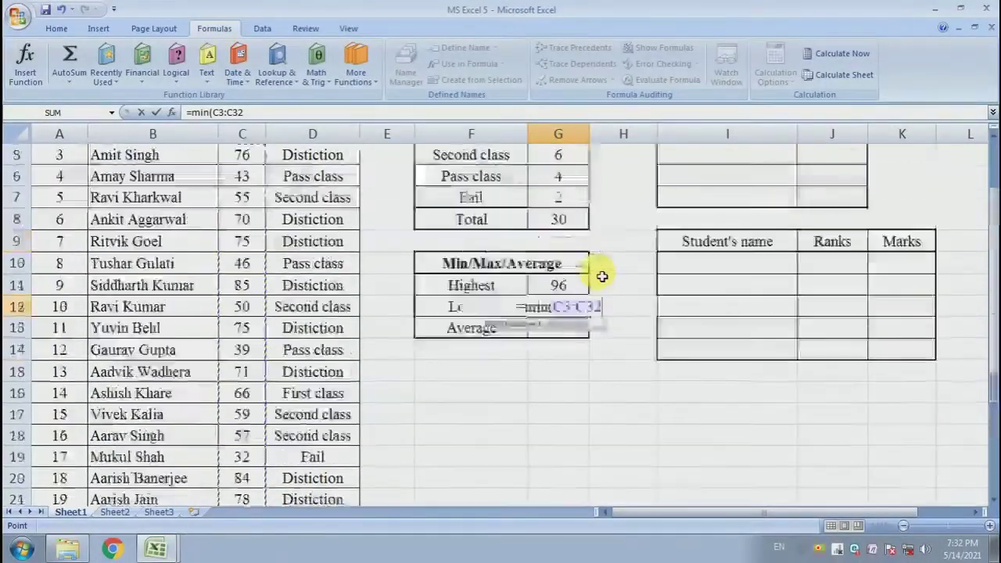
scroll(602, 276, "up", 1)
type(")")
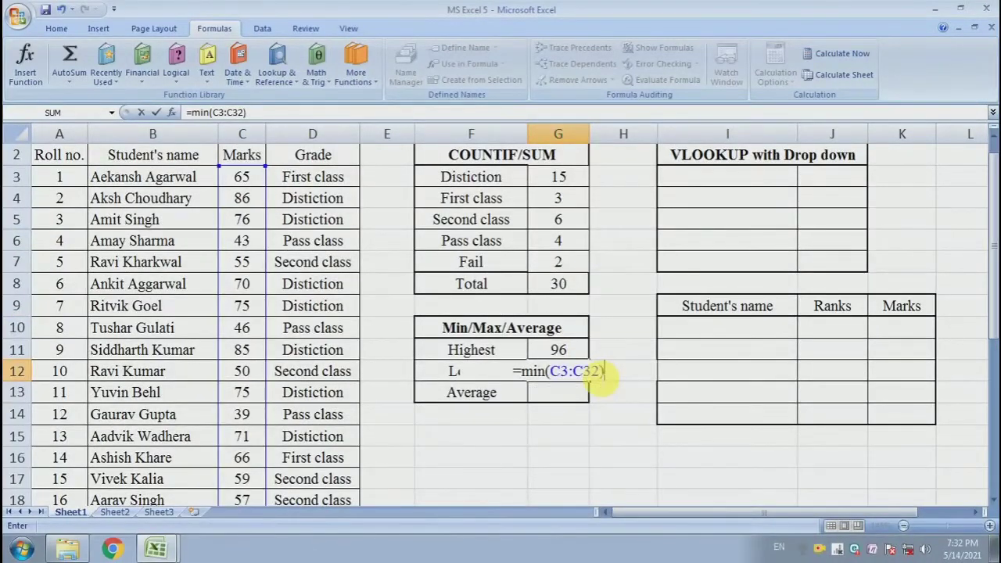
key("Return")
left_click(577, 373)
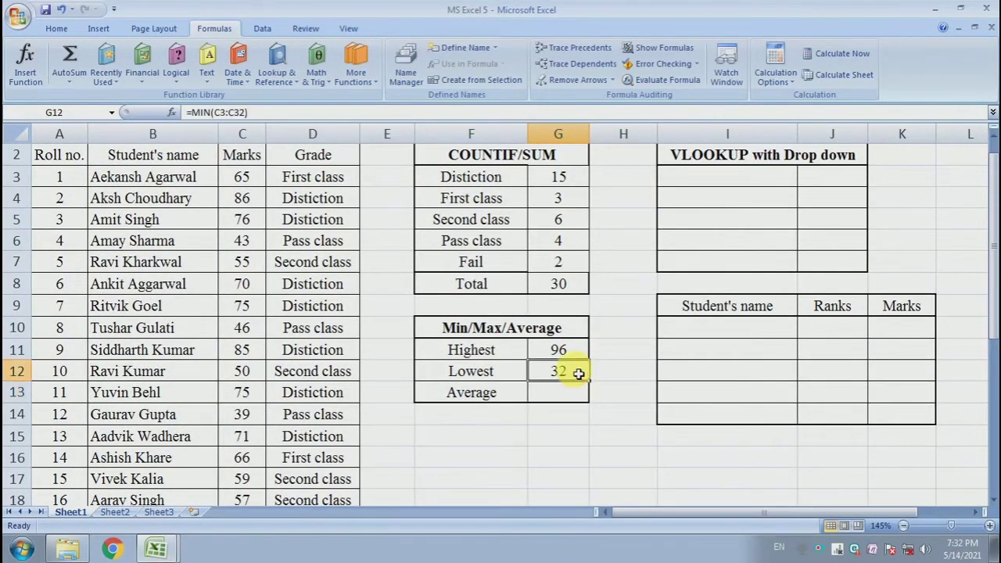
Enter =AVERAGE(C3:C32) in G13 to return the average mark, and check the formula
left_click(630, 393)
left_click(562, 397)
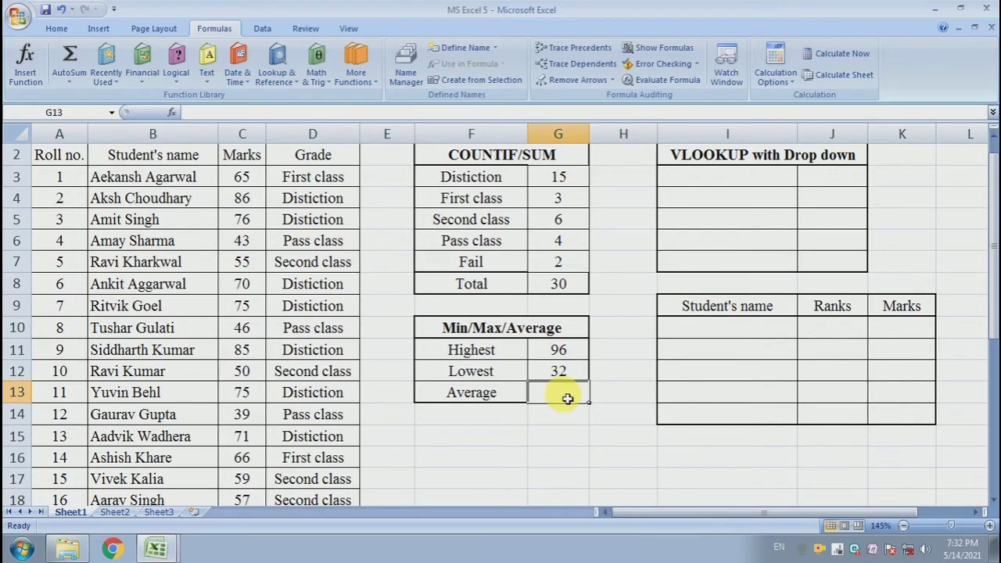
type("=")
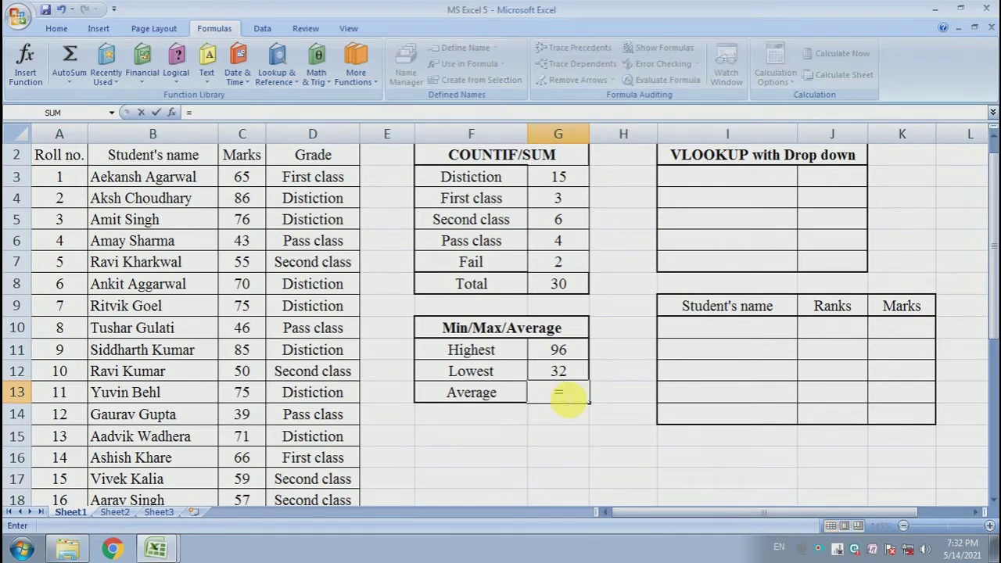
type("Aver")
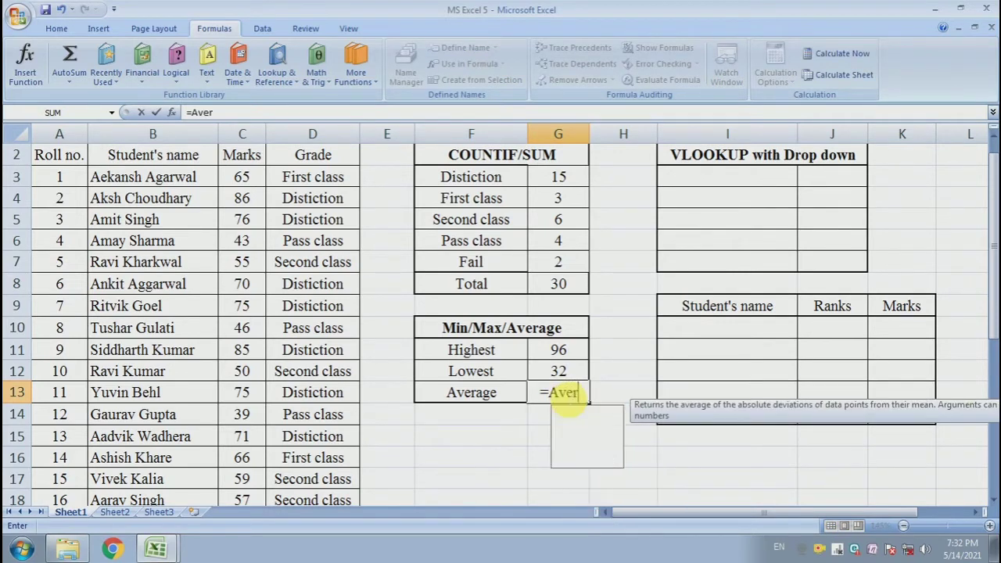
type("age")
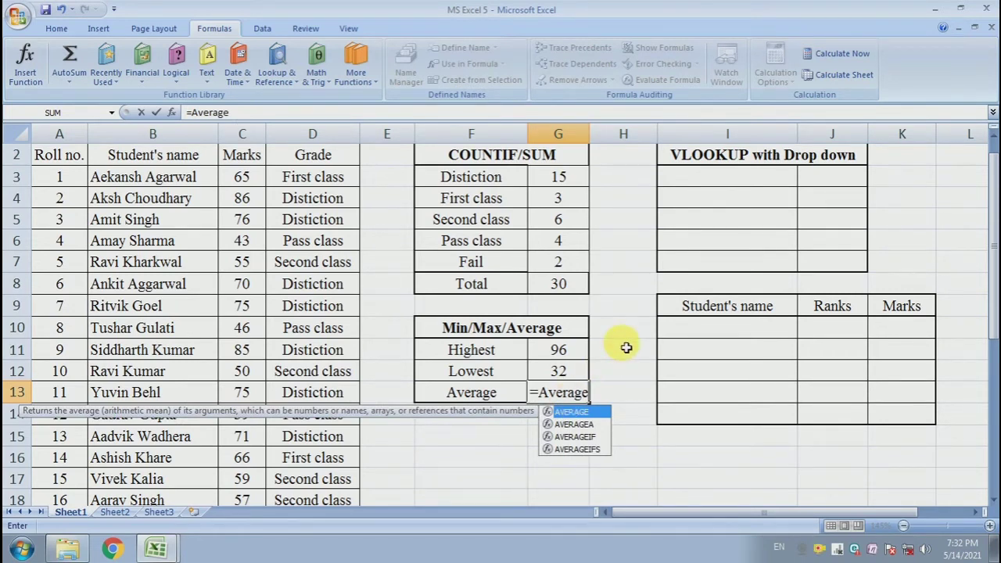
type("(")
left_click(242, 180)
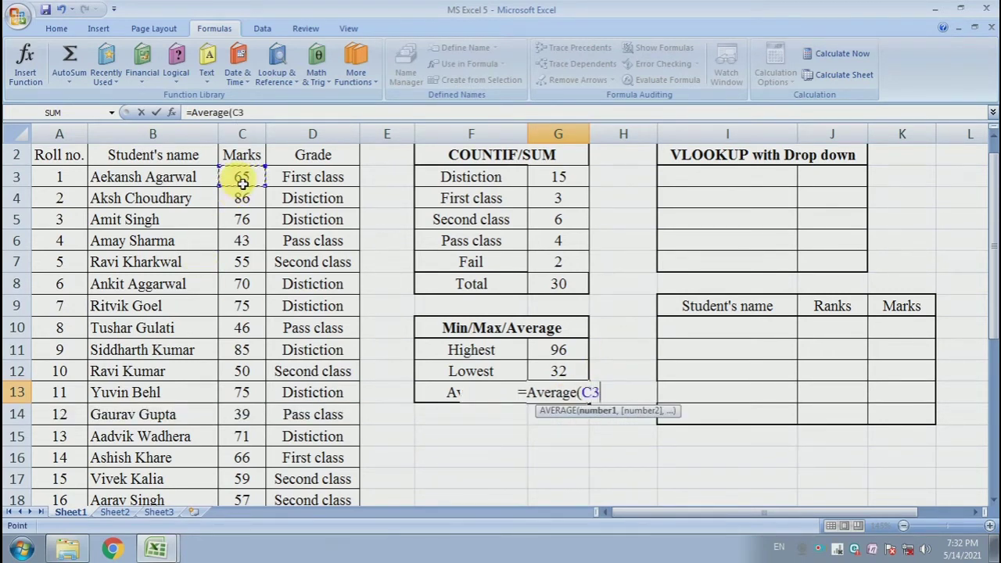
left_click_drag(241, 180, 232, 475)
scroll(450, 335, "up", 4)
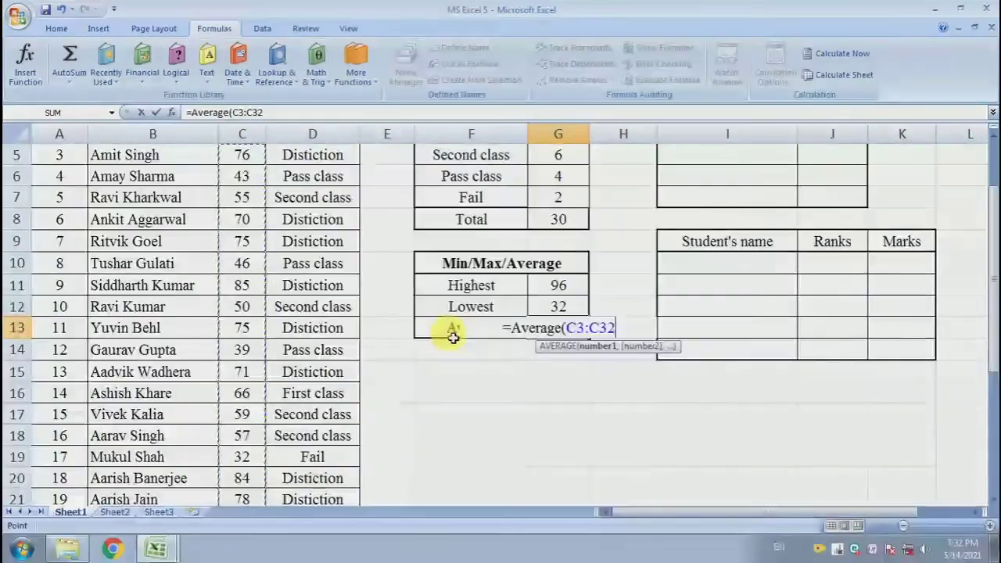
type(")")
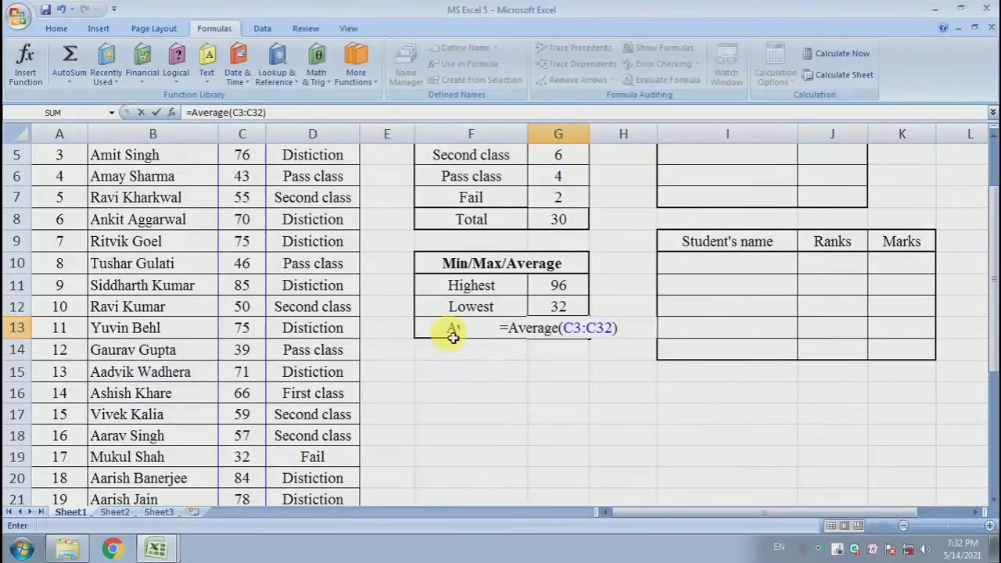
key("Return")
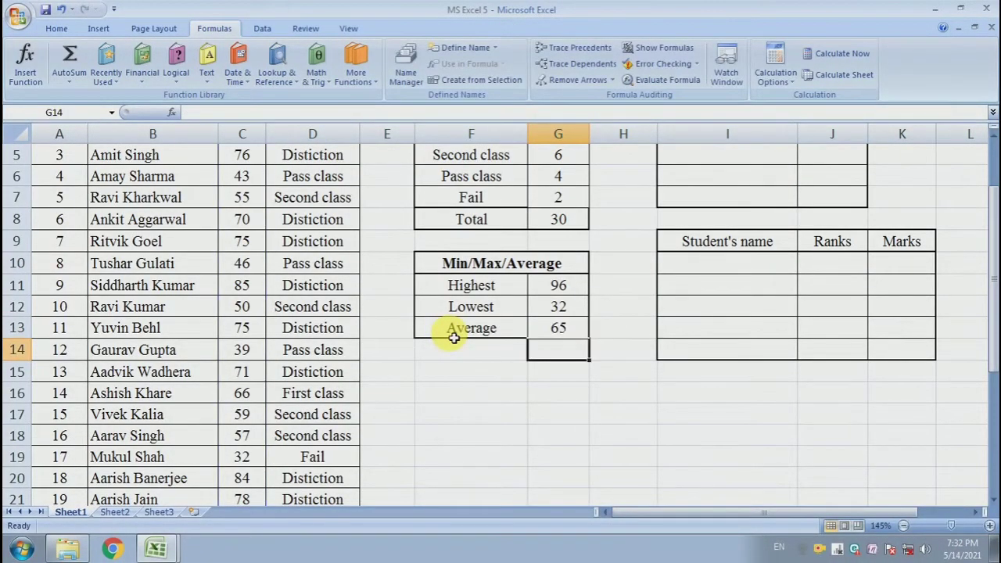
left_click(558, 414)
left_click(567, 330)
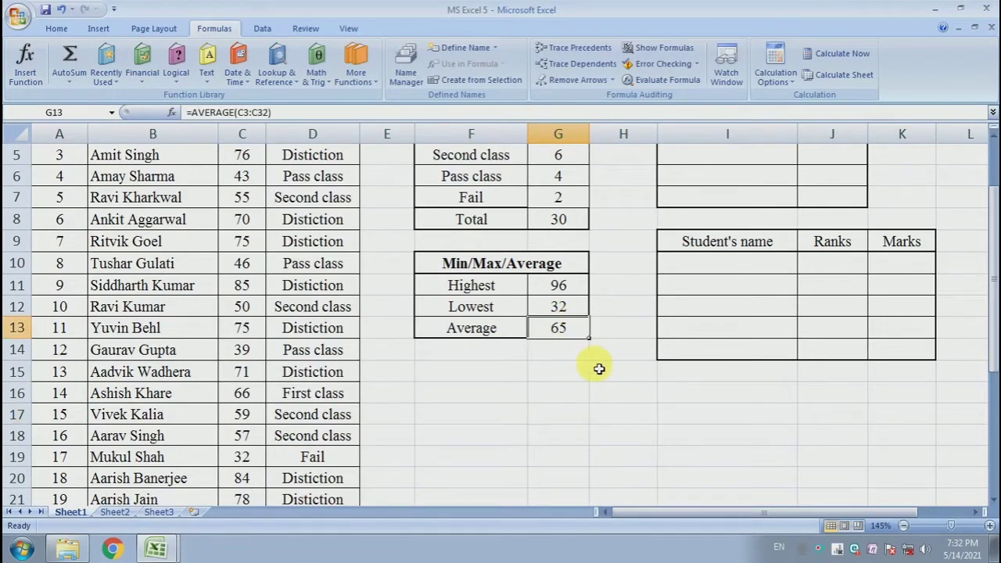
scroll(599, 373, "up", 2)
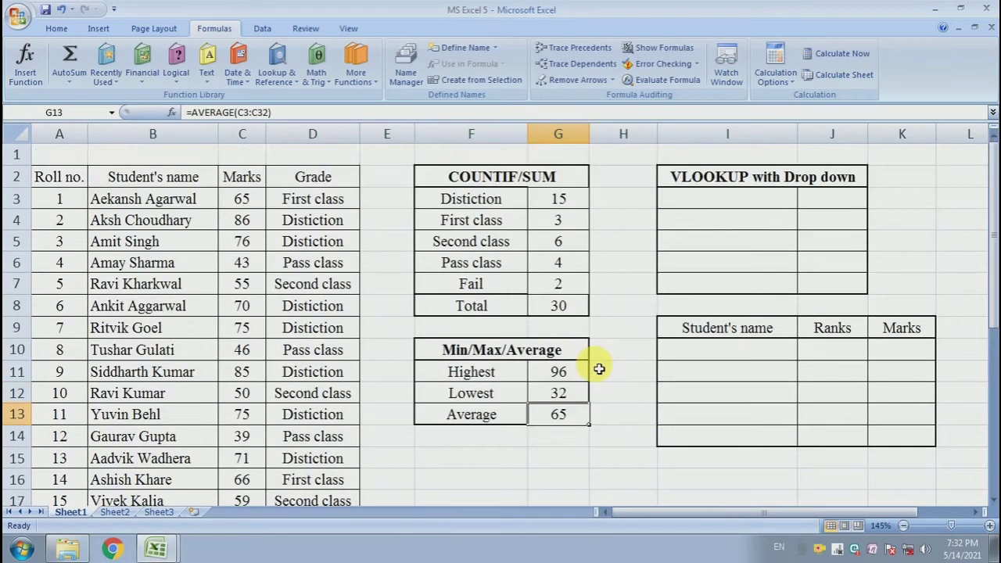
Examine the empty VLOOKUP with Drop down table, covering cells I3:I7 and J3:J7
left_click(633, 282)
left_click(666, 258)
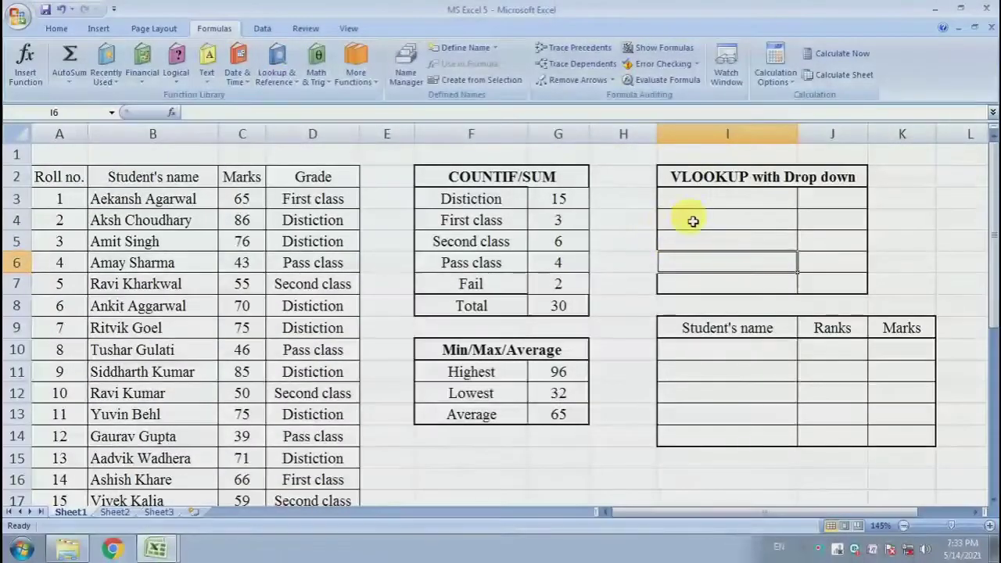
left_click_drag(702, 201, 719, 270)
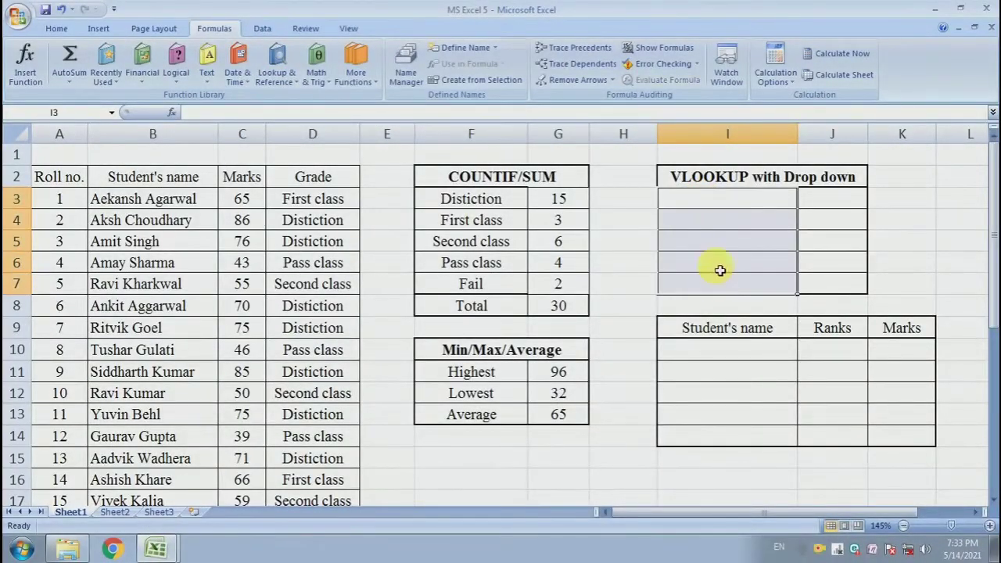
left_click_drag(737, 205, 737, 276)
left_click(727, 237)
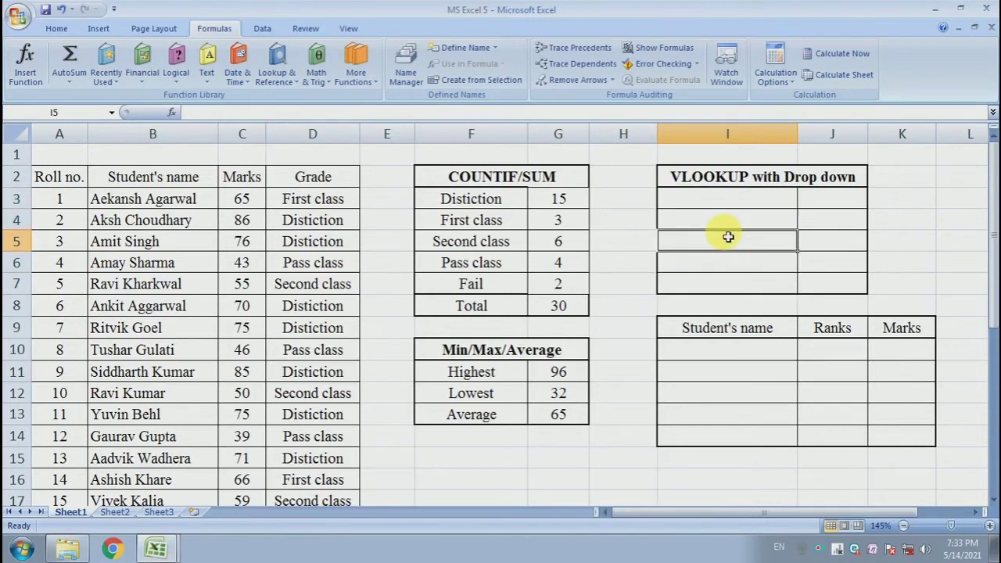
left_click_drag(830, 201, 833, 286)
left_click(770, 228)
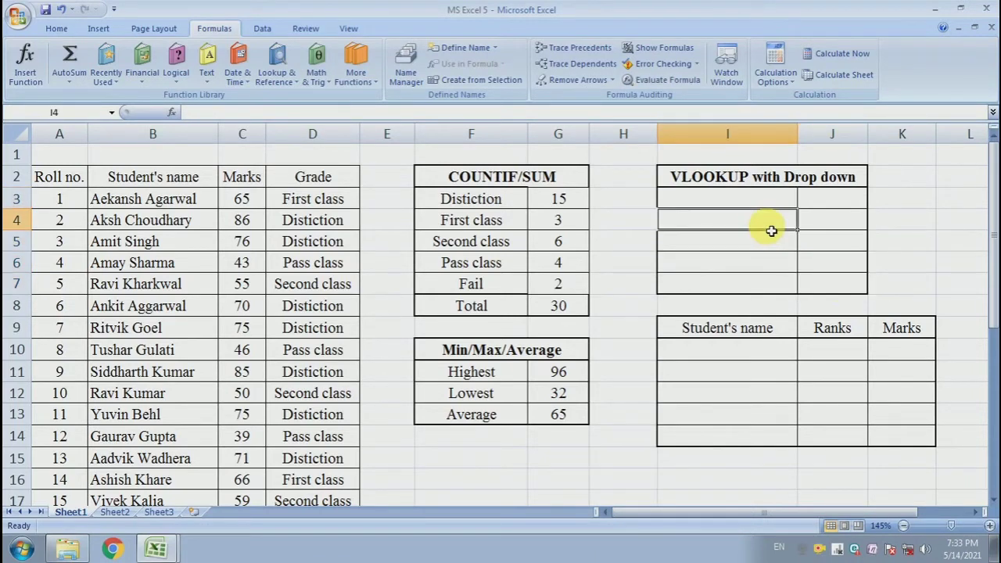
left_click(816, 180)
left_click_drag(730, 206, 740, 288)
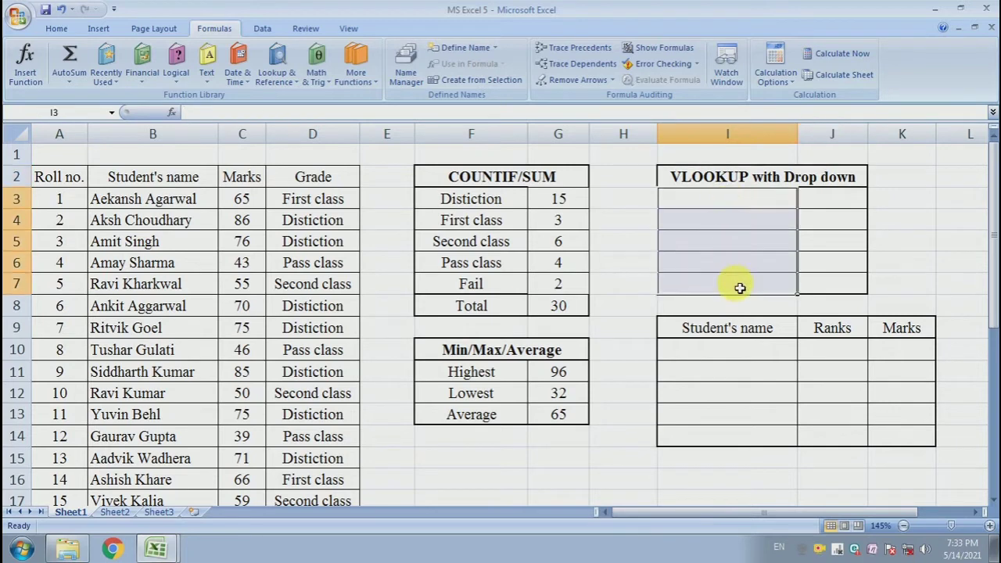
left_click_drag(746, 204, 750, 284)
left_click(737, 252)
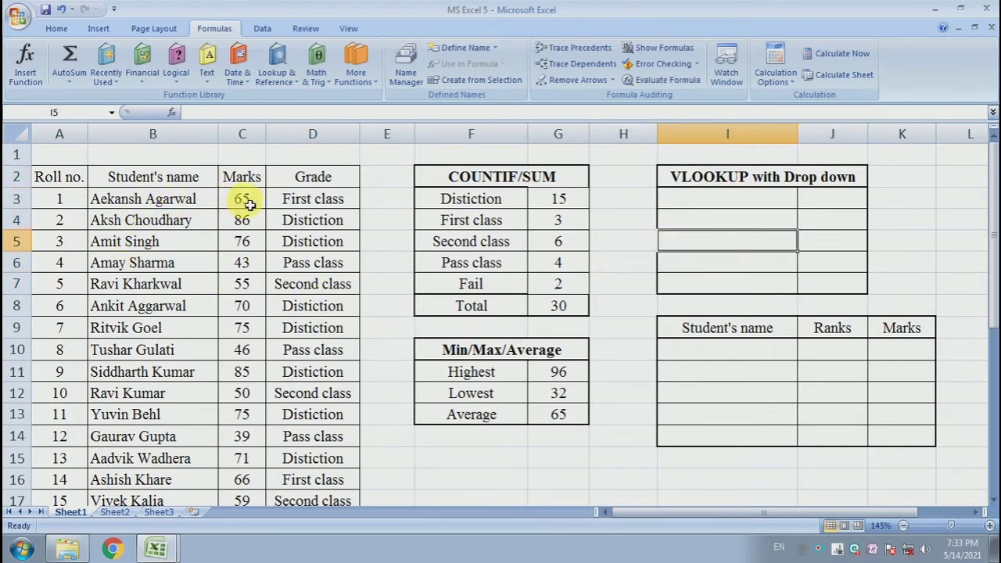
Name the range C3:C32 "marks" and the range B3:B32 "name"
left_click_drag(243, 202, 257, 478)
scroll(239, 327, "up", 5)
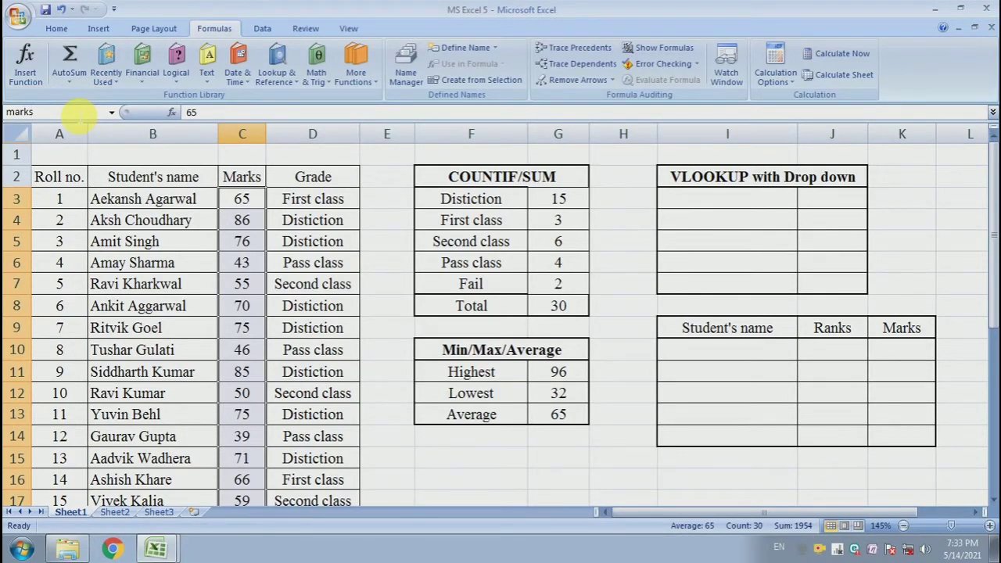
left_click_drag(160, 199, 173, 476)
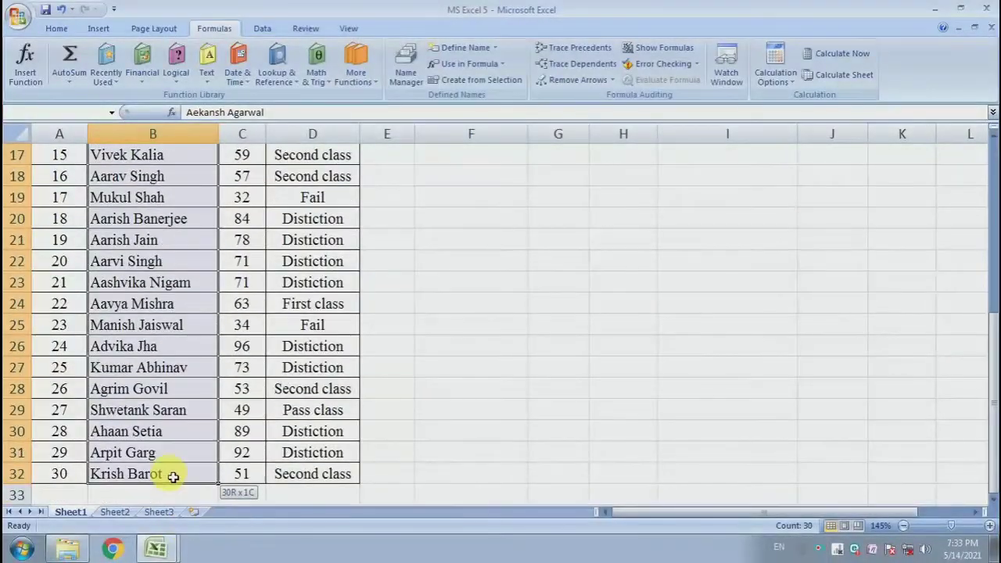
left_click(69, 116)
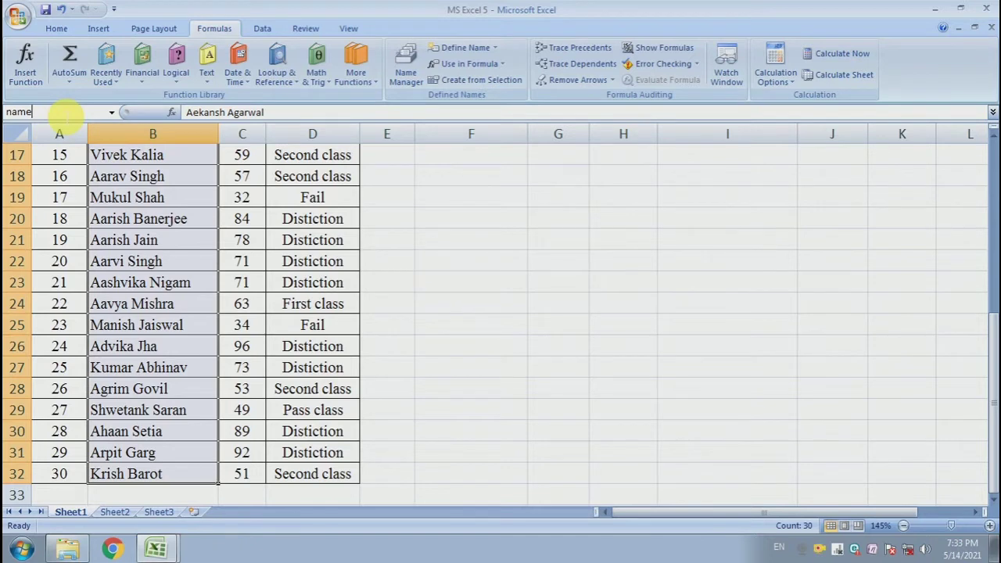
key("Return")
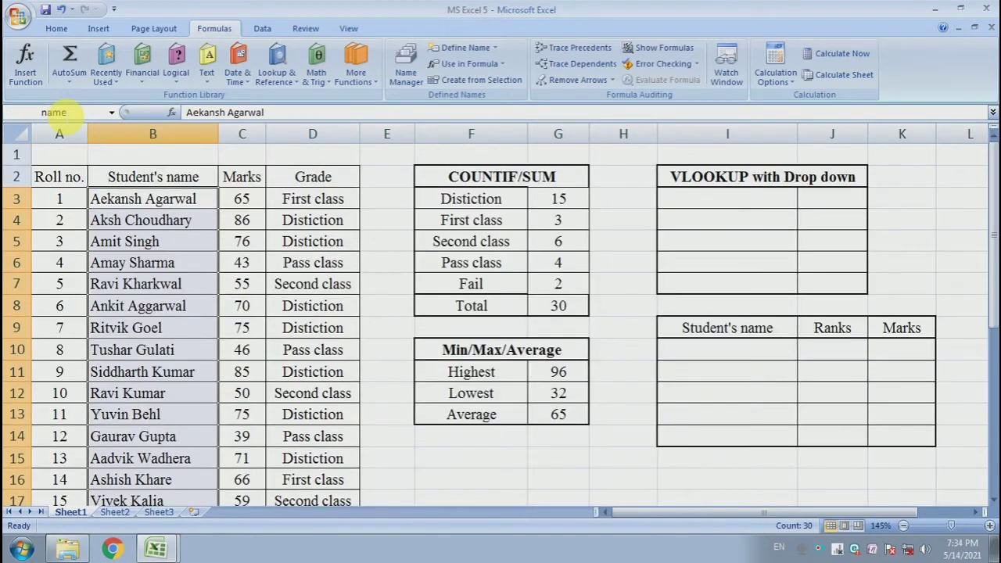
left_click(470, 219)
Apply data validation to I3:I7 that allows a List with the source =name
left_click(735, 202)
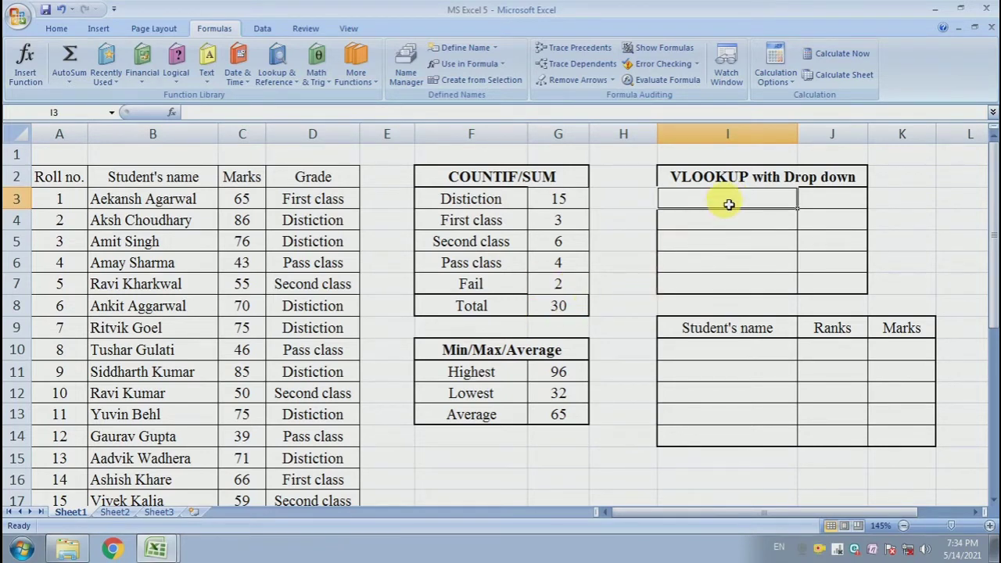
left_click_drag(730, 202, 742, 284)
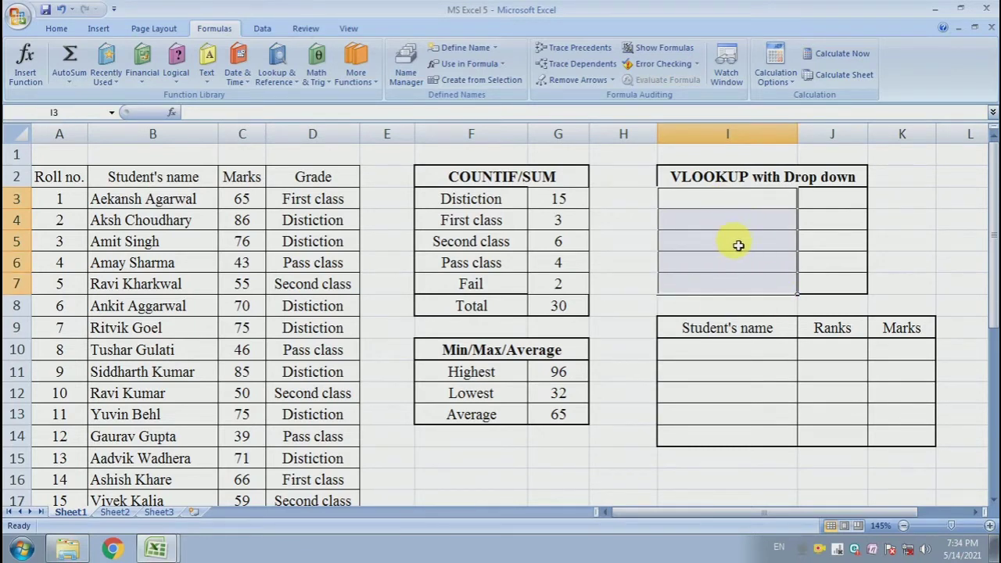
left_click(260, 30)
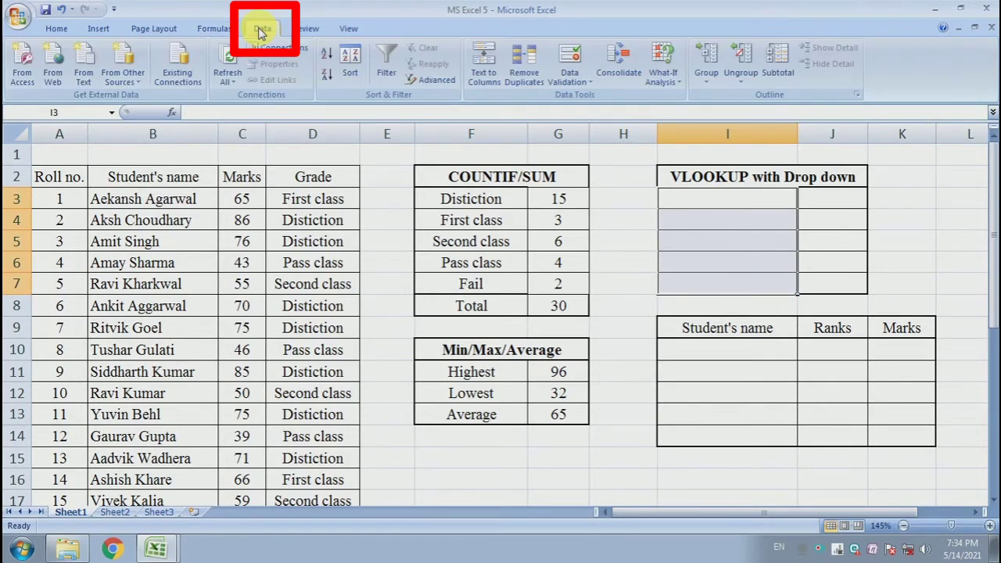
left_click(585, 78)
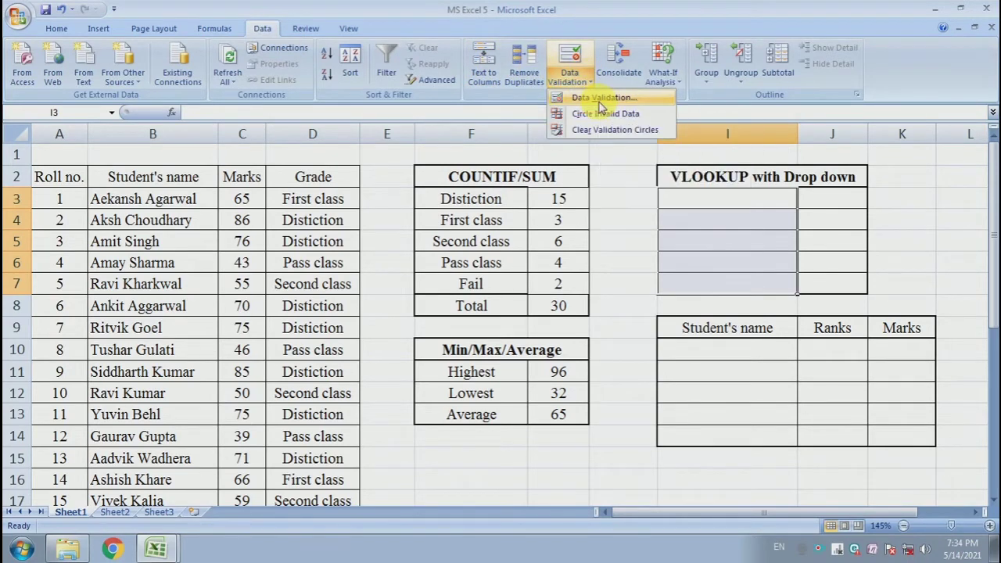
left_click(600, 98)
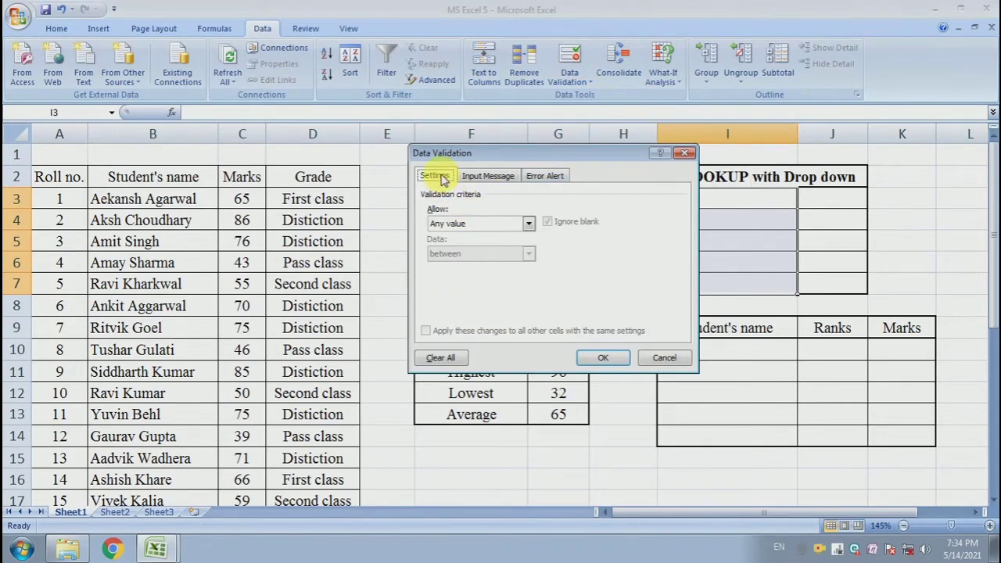
left_click(478, 224)
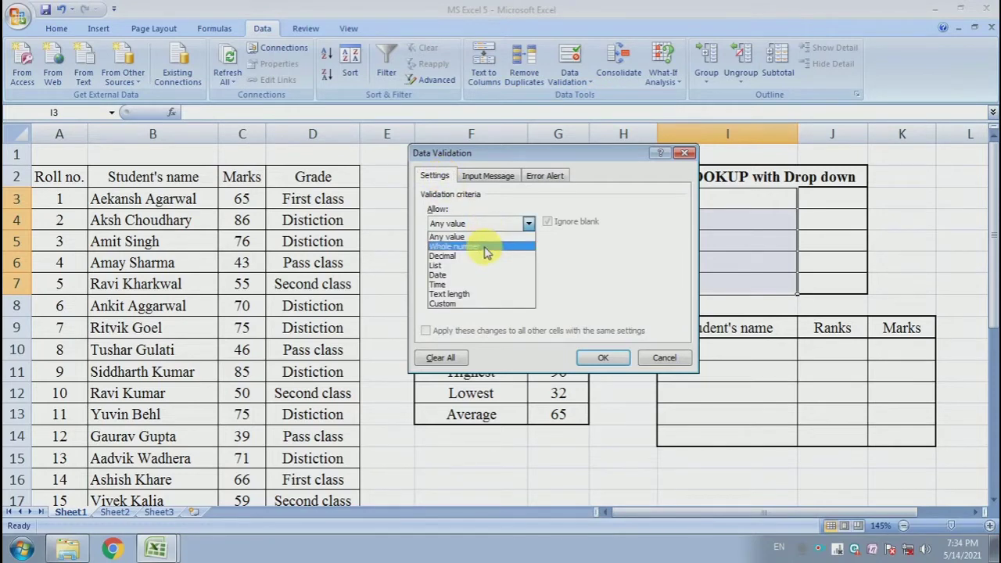
left_click(485, 266)
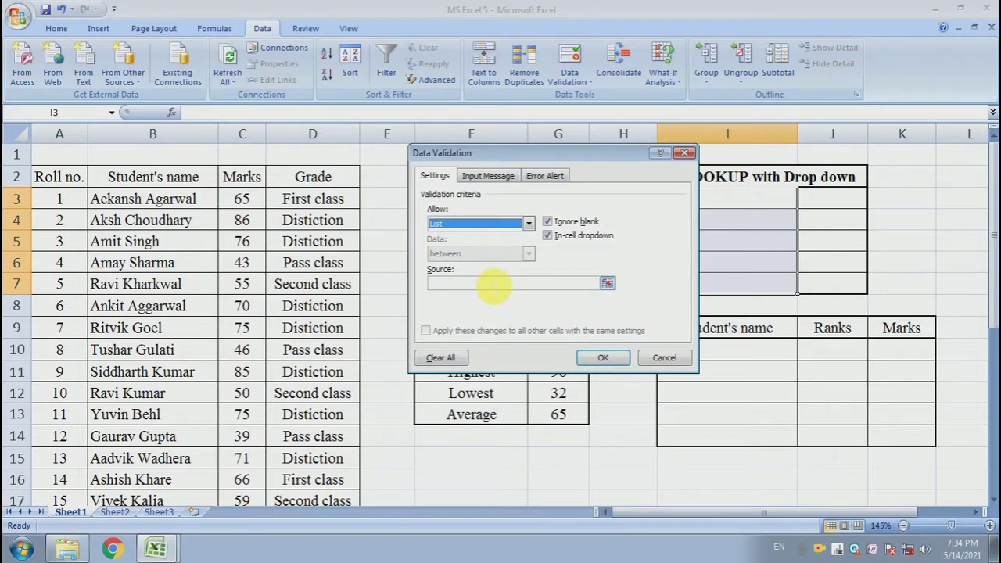
left_click(492, 283)
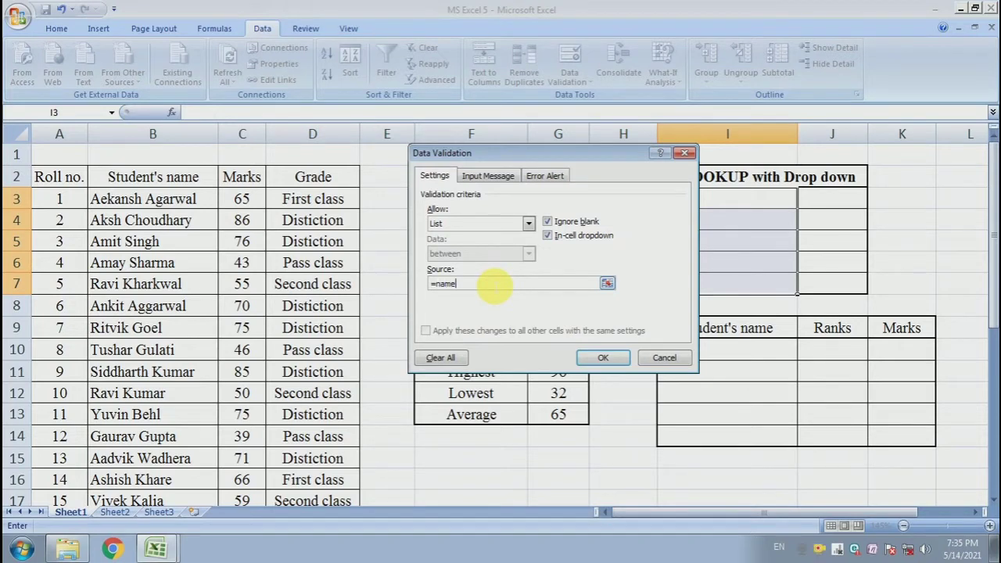
left_click(601, 358)
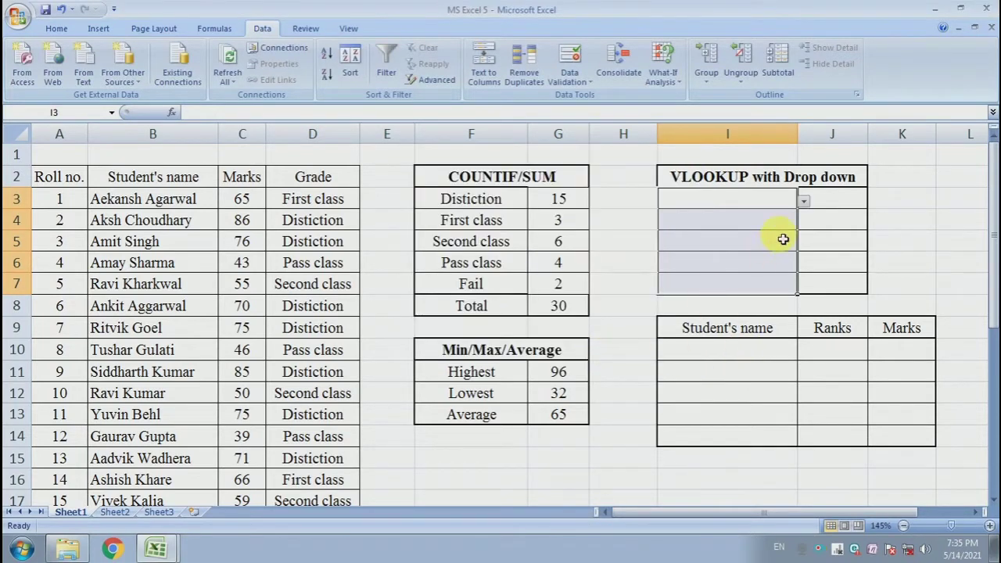
Choose the student listed in B15 for I3 and the student listed in B6 for I4 from their drop-down lists
left_click(738, 242)
left_click(756, 199)
left_click(803, 201)
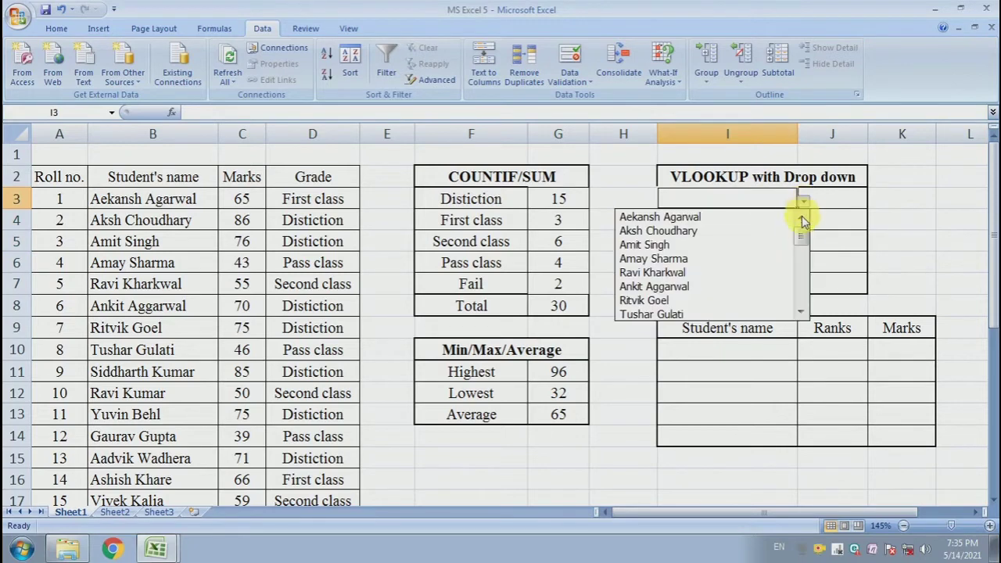
mouse_move(803, 247)
left_mouse_down()
mouse_move(803, 272)
mouse_move(802, 263)
left_mouse_up()
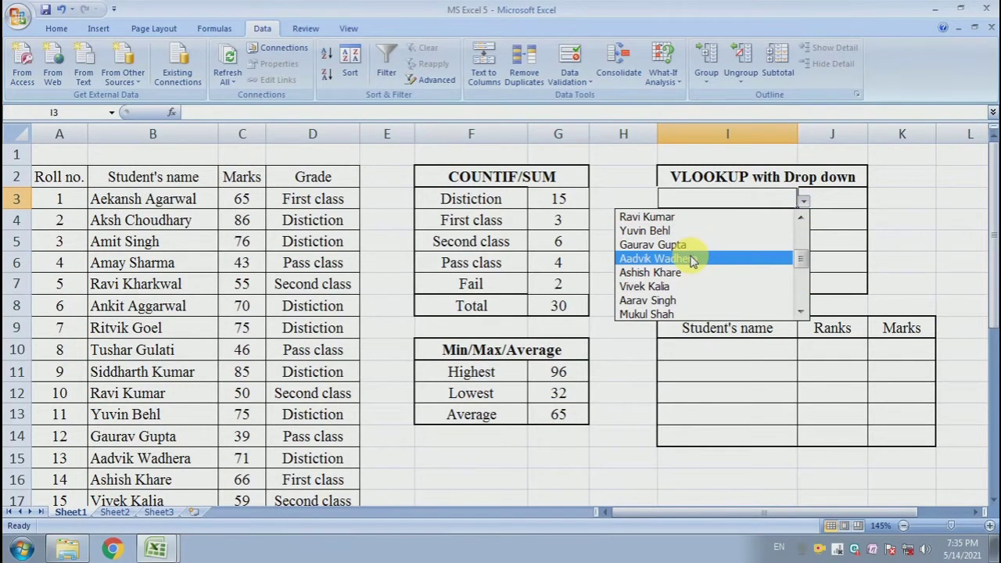
left_click(692, 259)
left_click(753, 226)
left_click(803, 223)
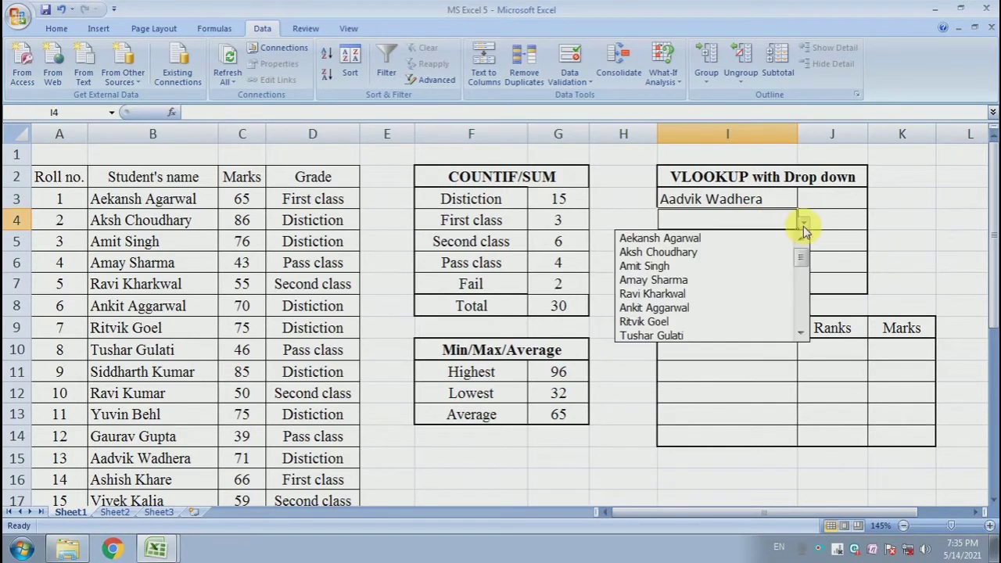
left_click(727, 279)
Choose the student listed in B21 for I6 from its drop-down list
left_click(744, 258)
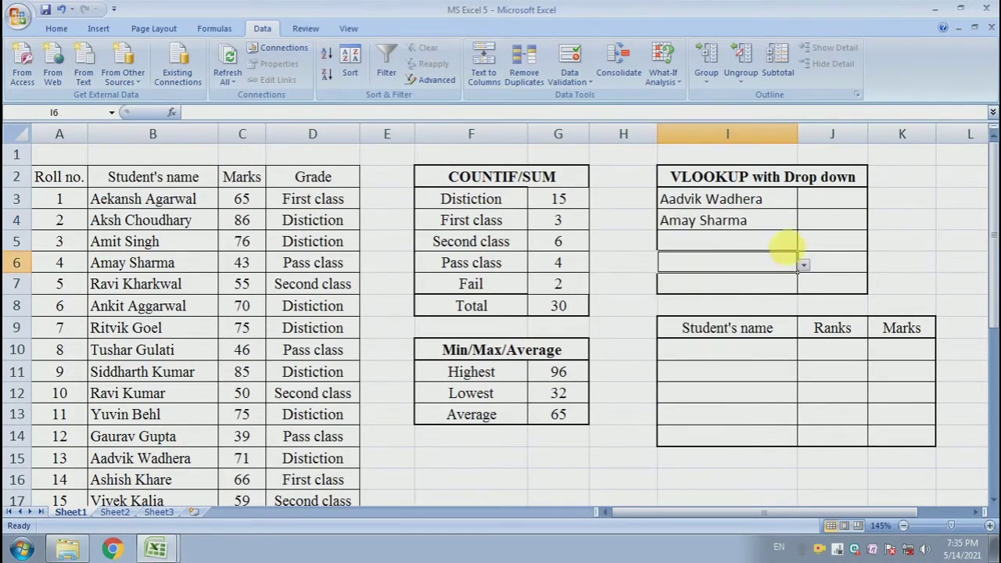
left_click(803, 266)
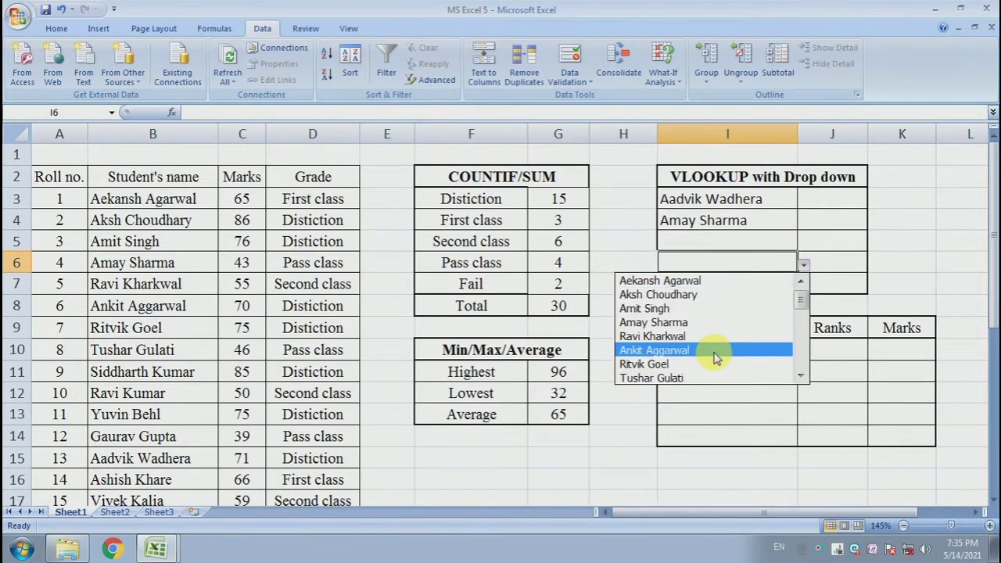
scroll(720, 328, "down", 5)
left_click(721, 335)
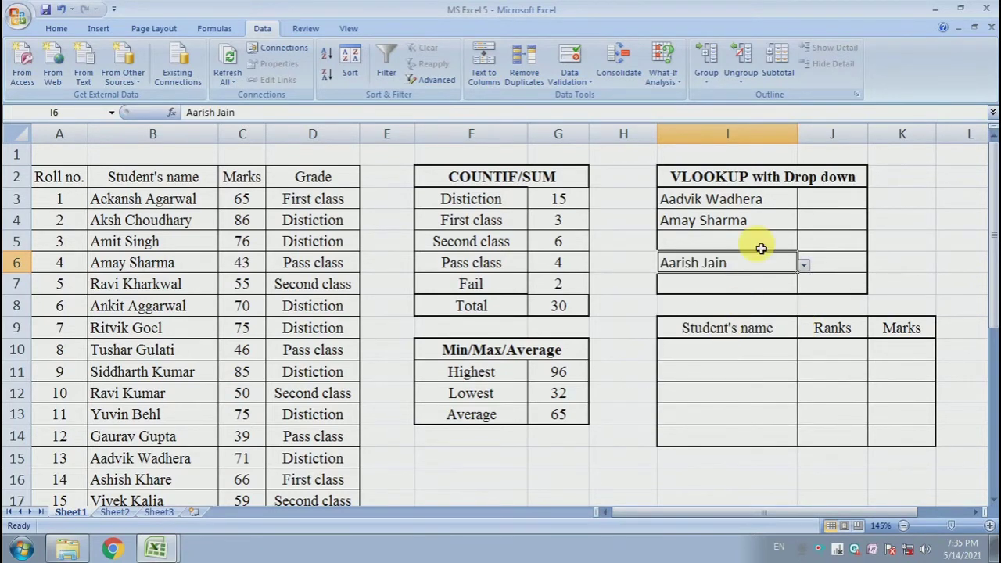
Choose the student listed in B27 for I5 from its drop-down list
left_click(760, 248)
left_click(803, 243)
left_click_drag(802, 270, 803, 332)
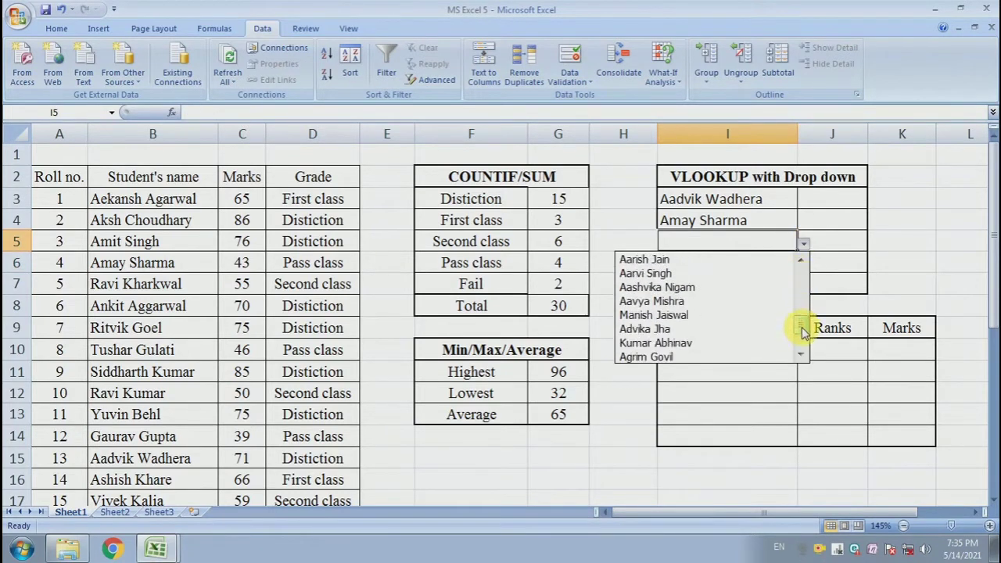
left_click(665, 342)
Choose the student listed in B29 for I7 from its drop-down list
left_click(704, 289)
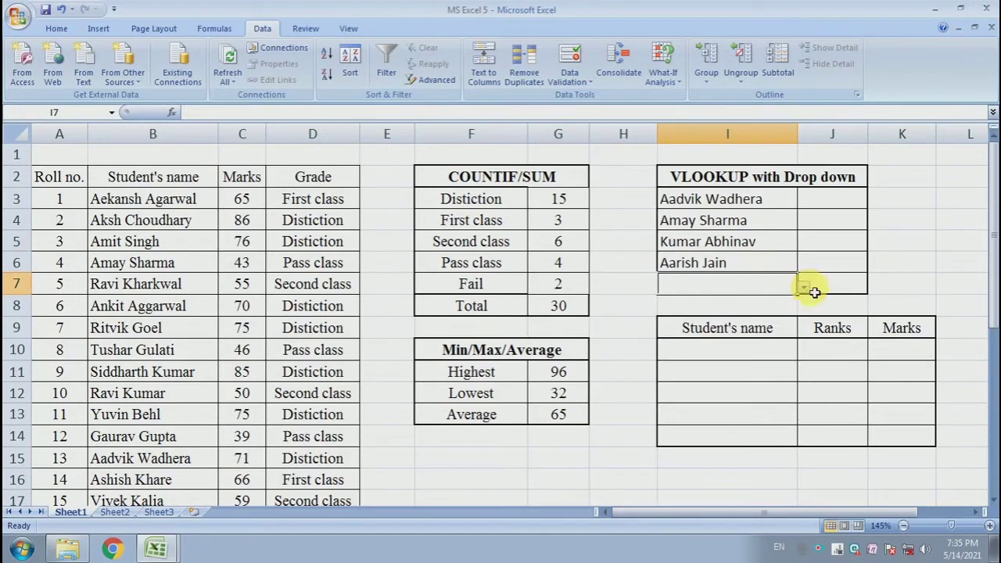
left_click(804, 288)
left_click_drag(801, 314, 801, 380)
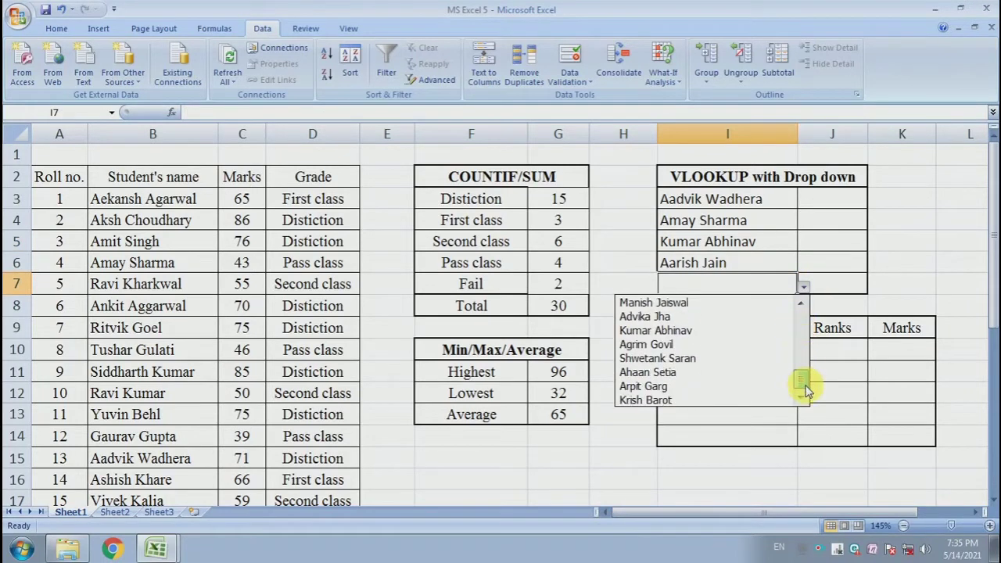
left_click(706, 331)
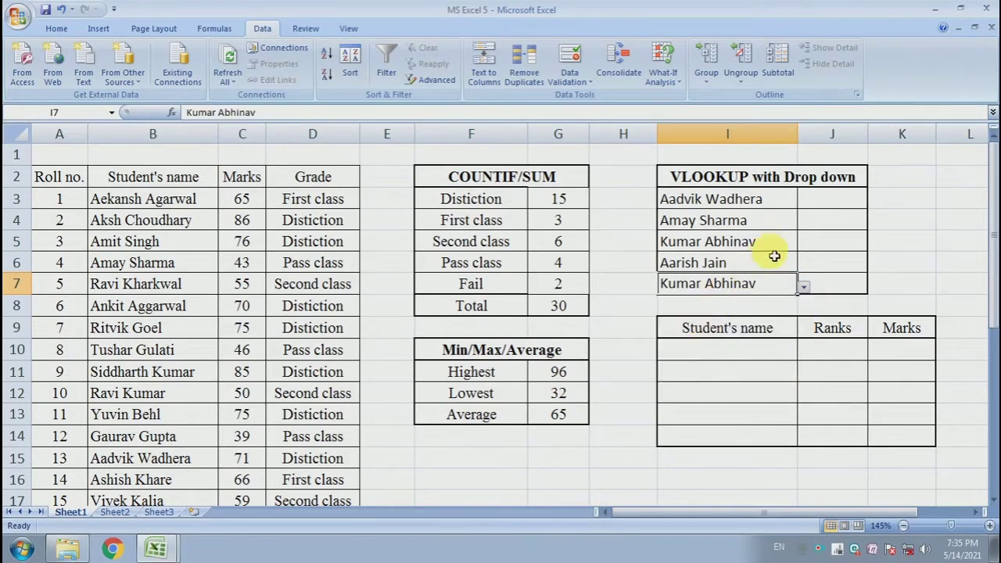
left_click(804, 288)
left_click(727, 356)
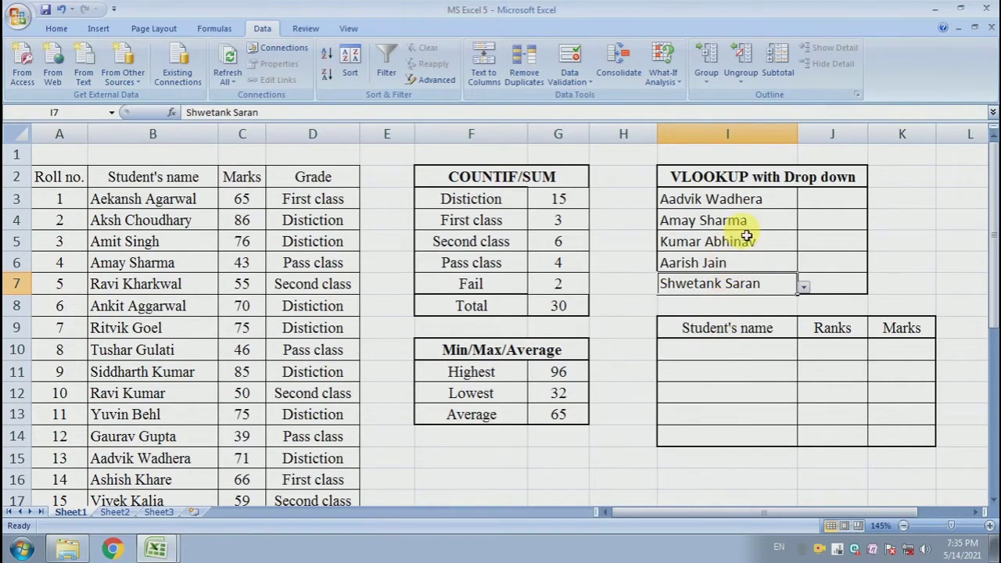
Change the student chosen in I3 to the one listed in B17
left_click(830, 220)
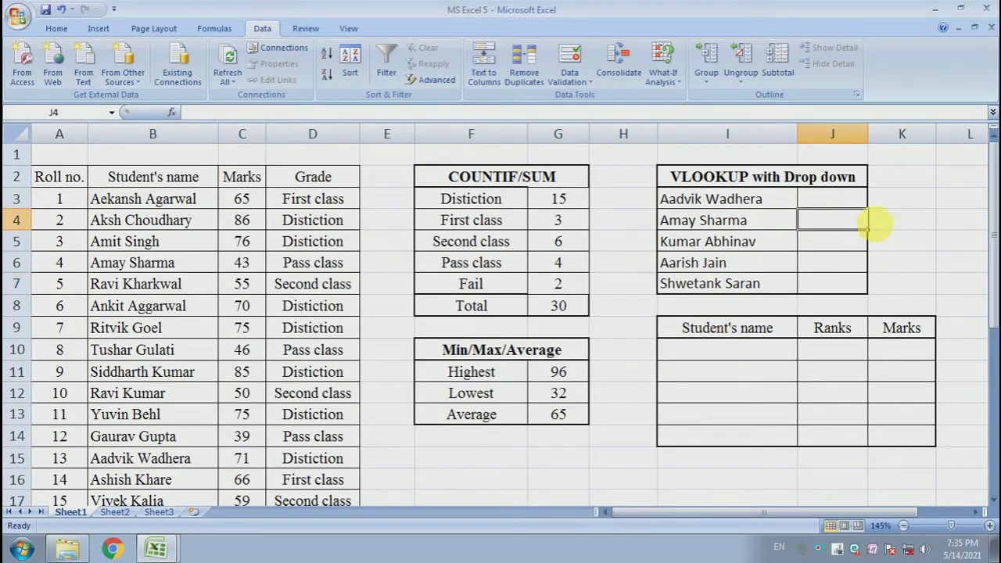
left_click_drag(841, 199, 837, 285)
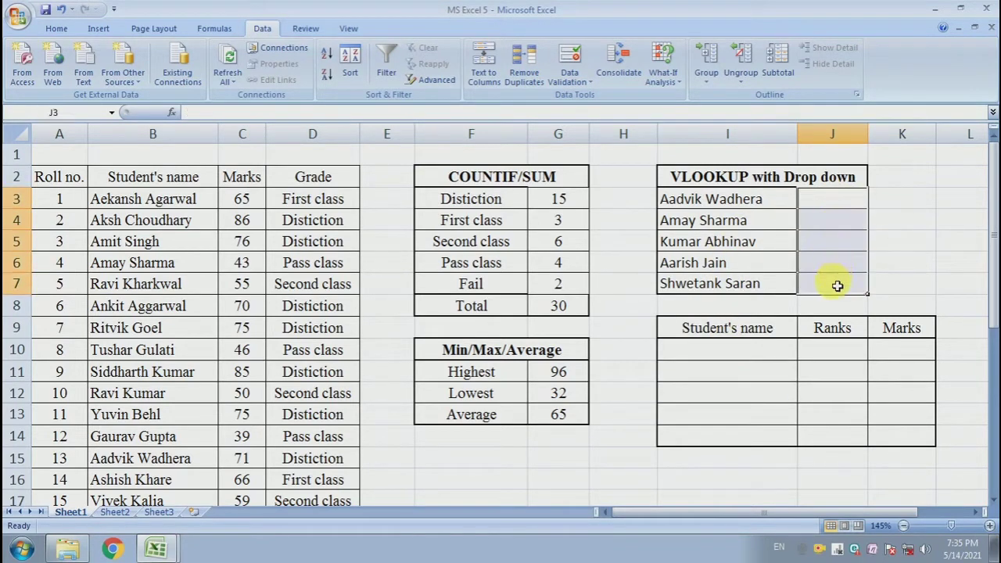
left_click(712, 199)
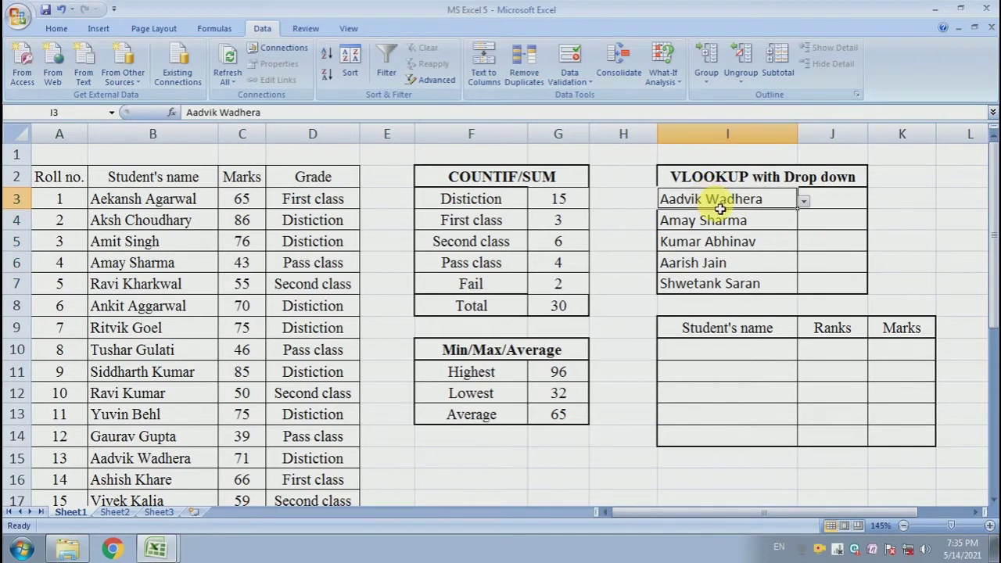
left_click(830, 200)
left_click(788, 202)
left_click(803, 201)
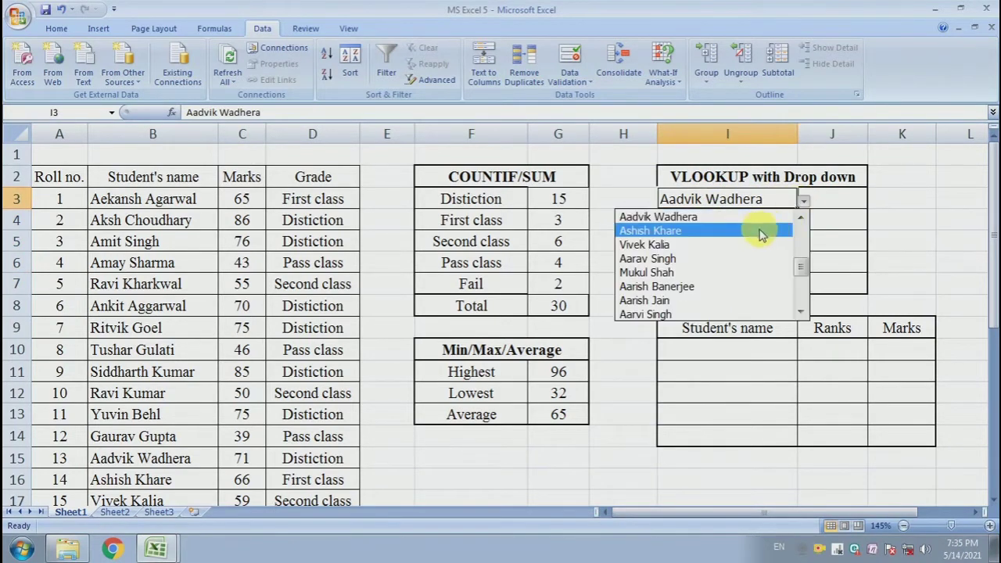
left_click(735, 239)
left_click(826, 202)
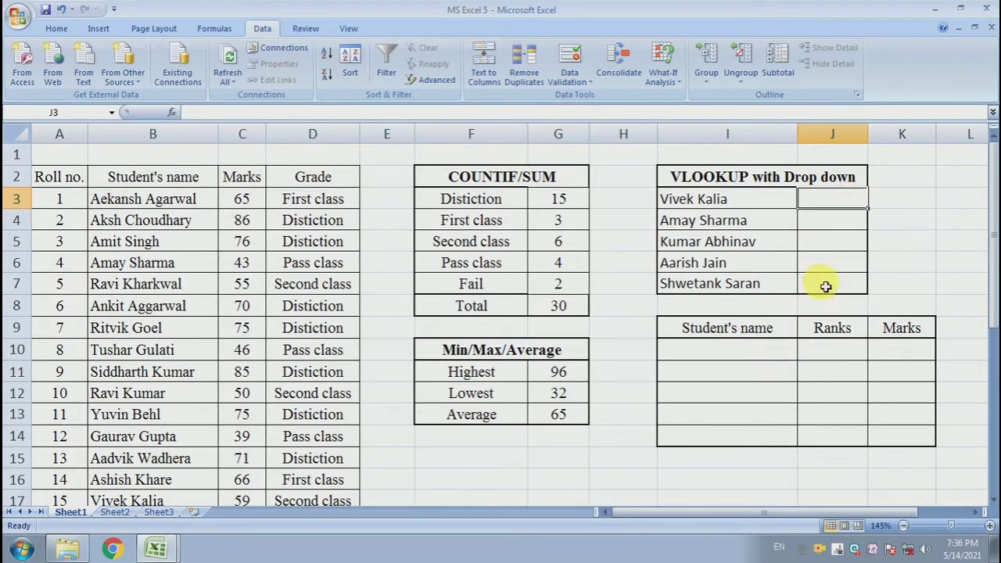
left_click_drag(832, 197, 832, 277)
left_click(831, 244)
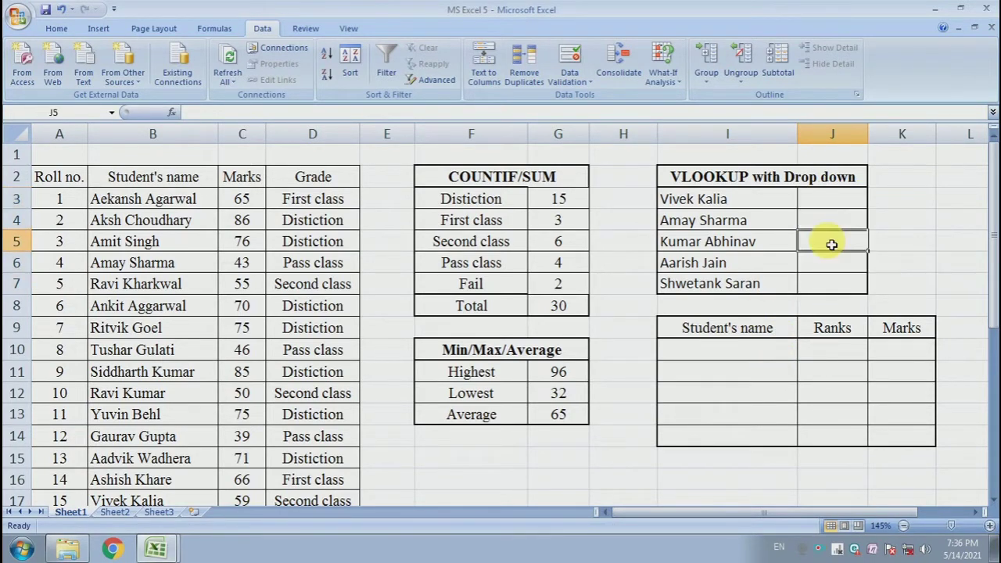
left_click_drag(170, 206, 175, 435)
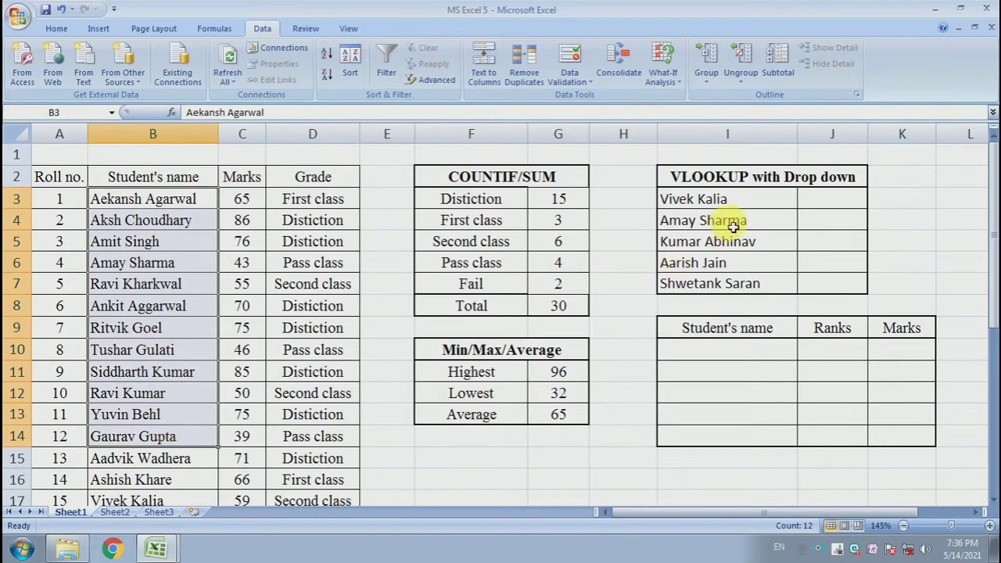
left_click_drag(743, 199, 743, 288)
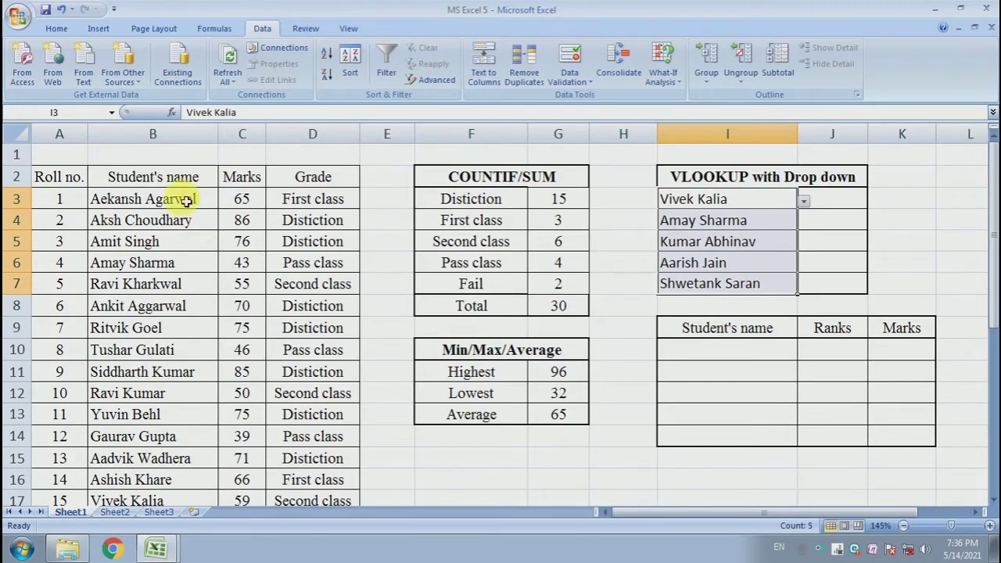
left_click_drag(179, 197, 179, 391)
Enter =VLOOKUP(I3,B3:C32,2,0) in J3 to look up the marks of the student chosen in I3
left_click(834, 201)
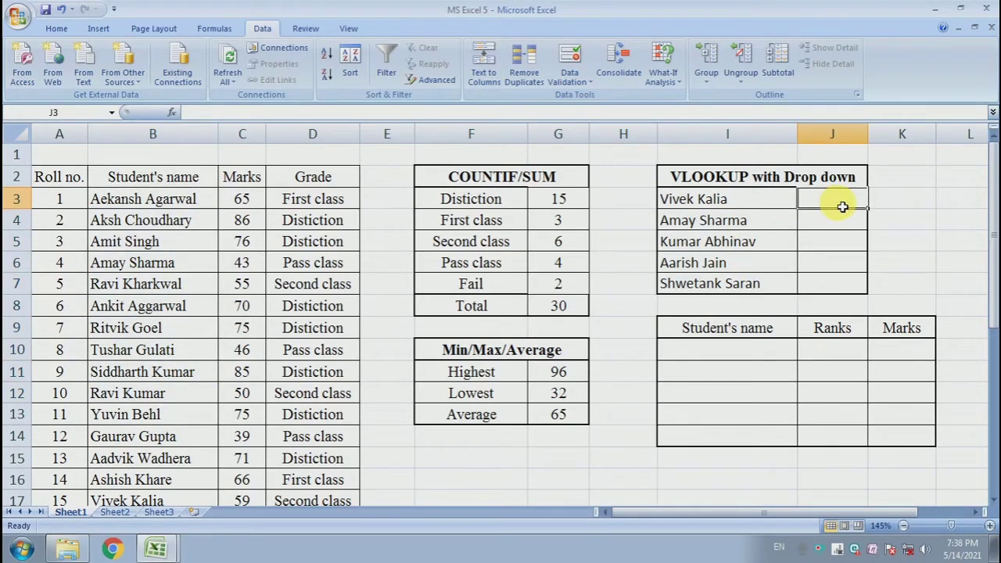
type("=")
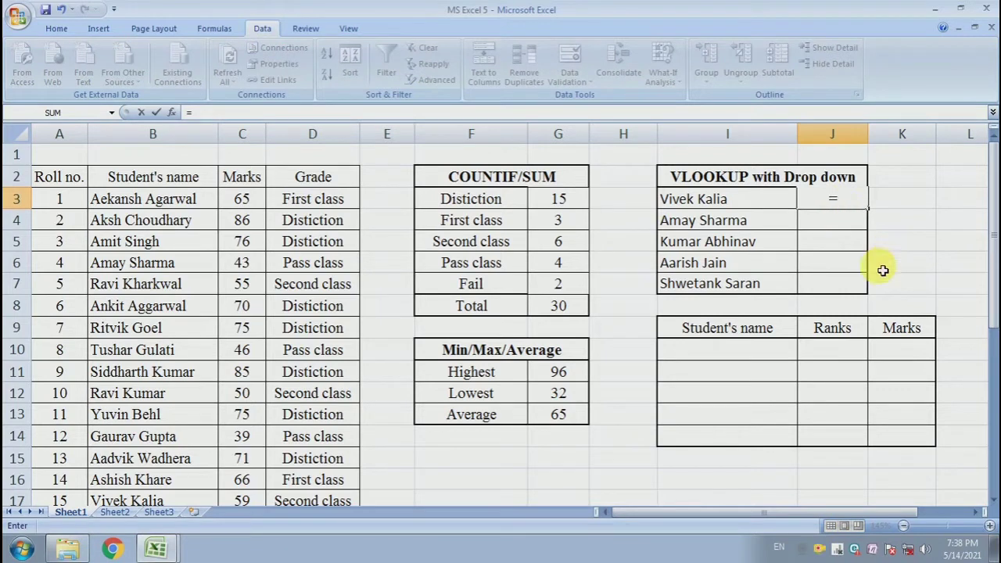
type("vlookup")
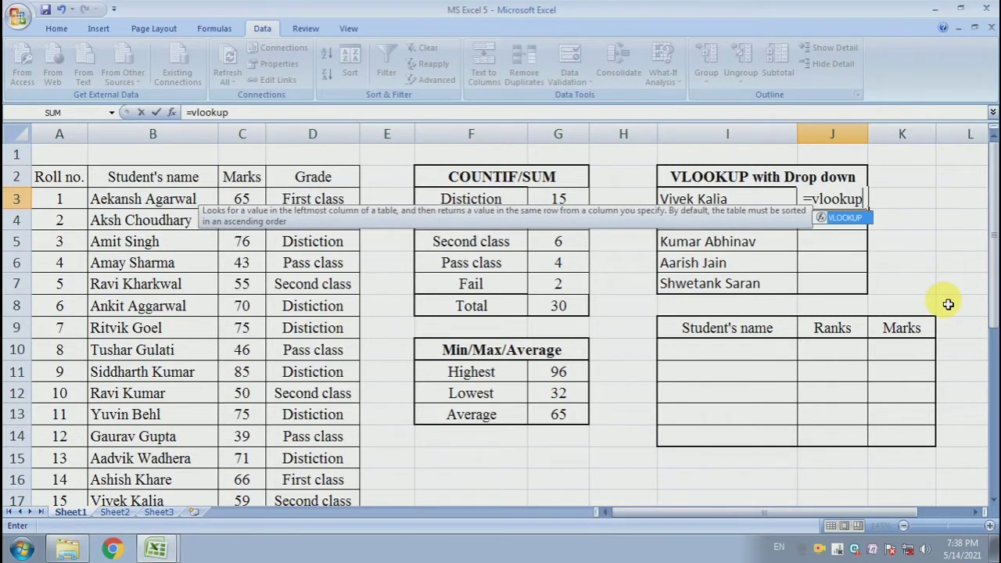
type("(")
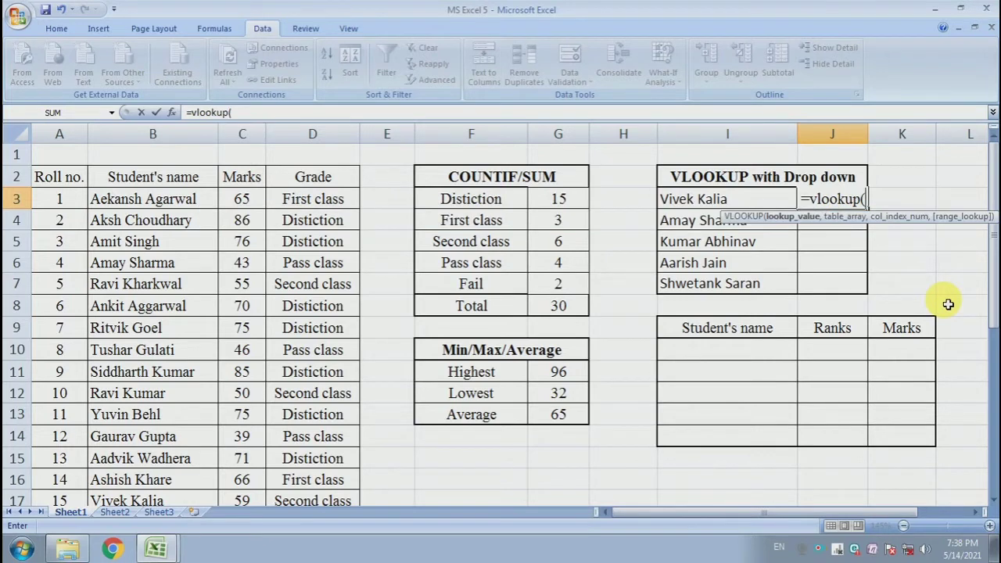
left_click(678, 204)
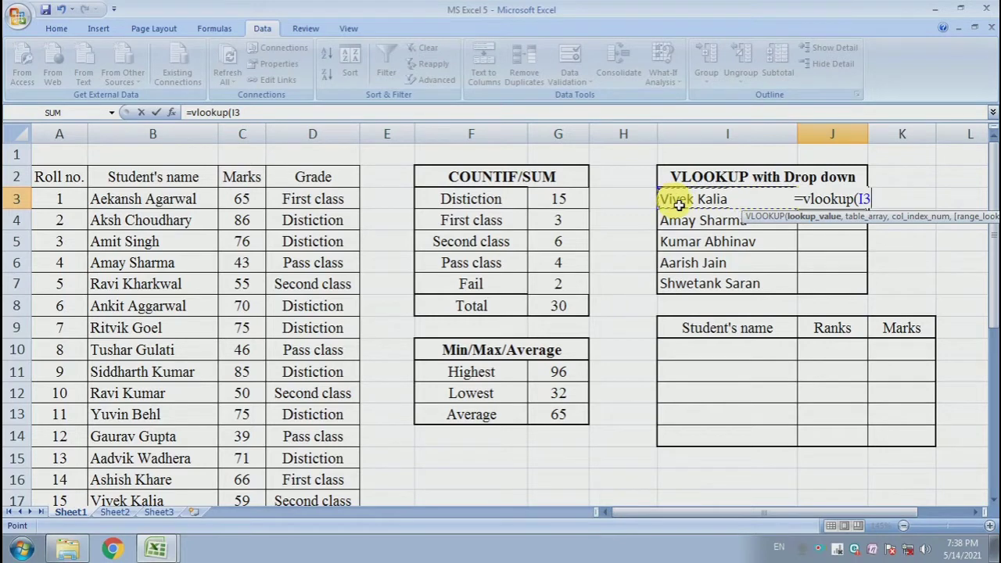
type(",")
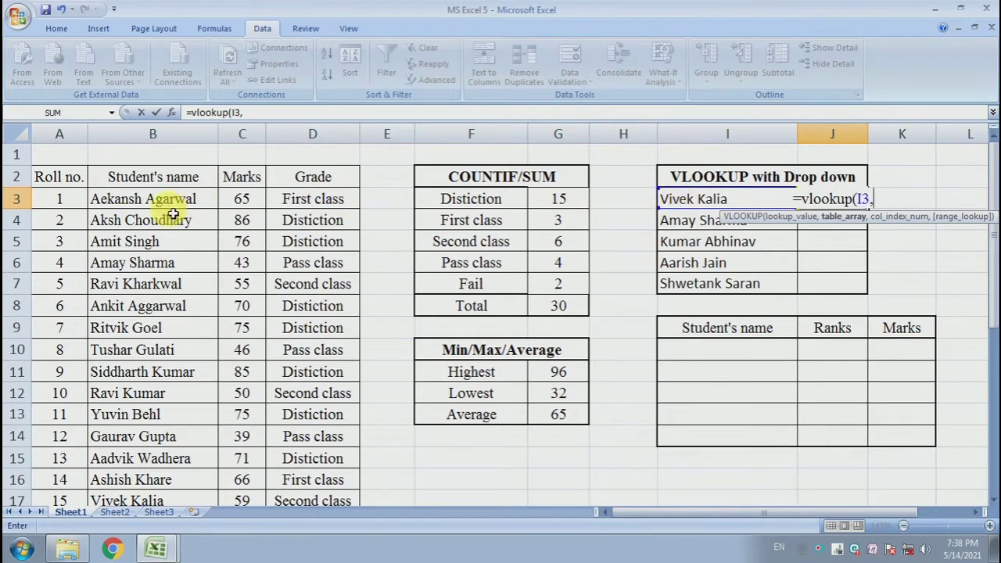
left_click_drag(181, 206, 250, 473)
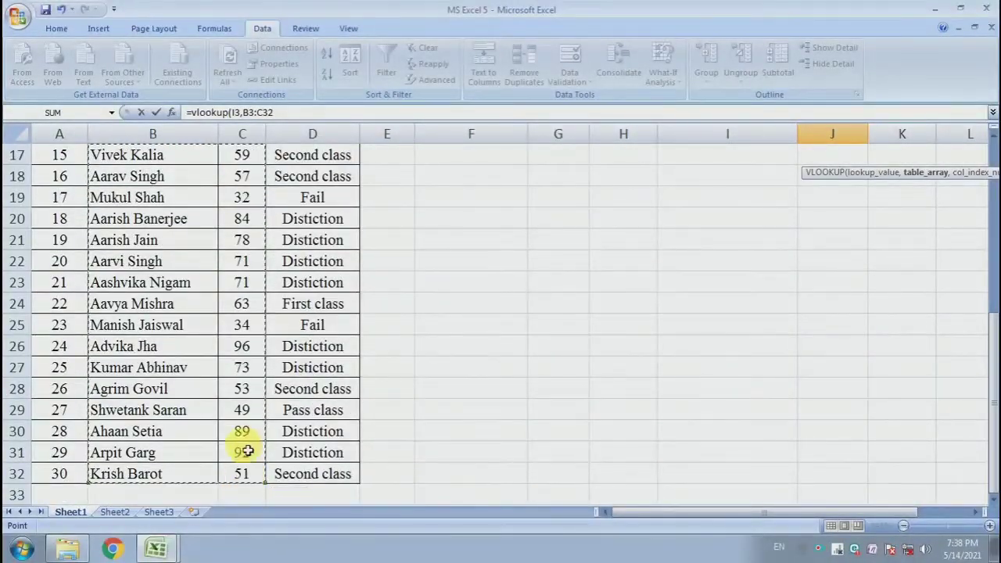
scroll(615, 326, "up", 5)
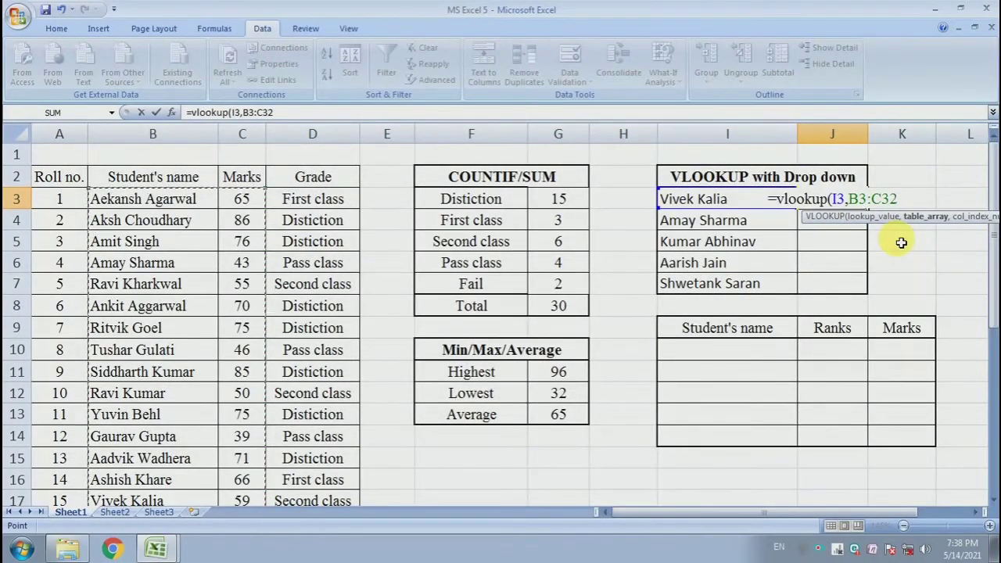
type(",")
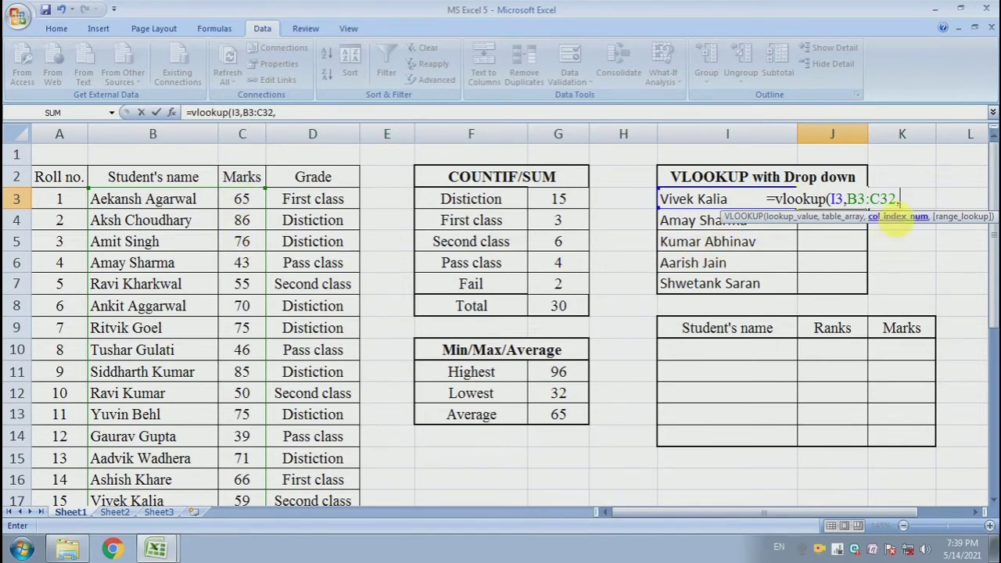
type("2")
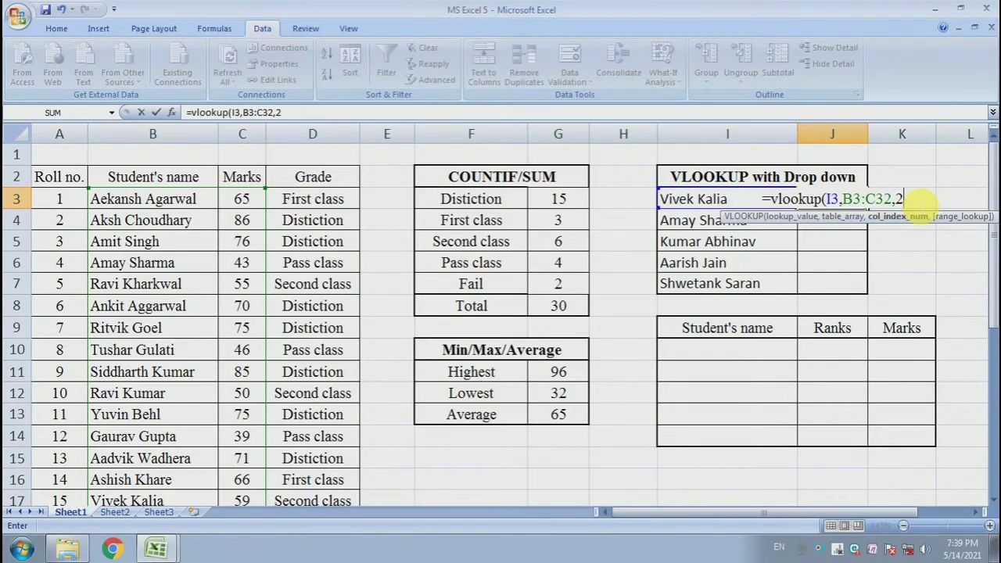
type(",")
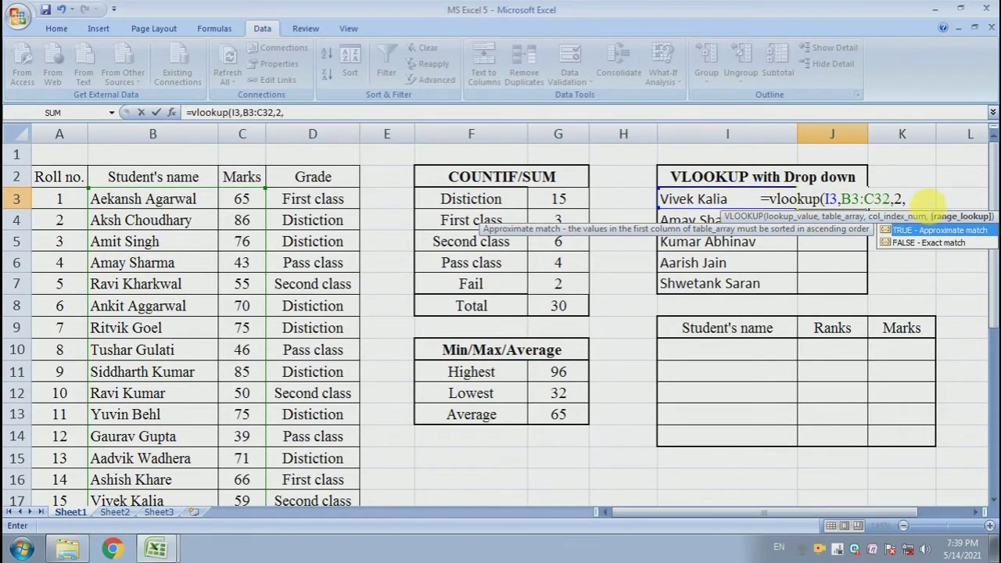
type("0")
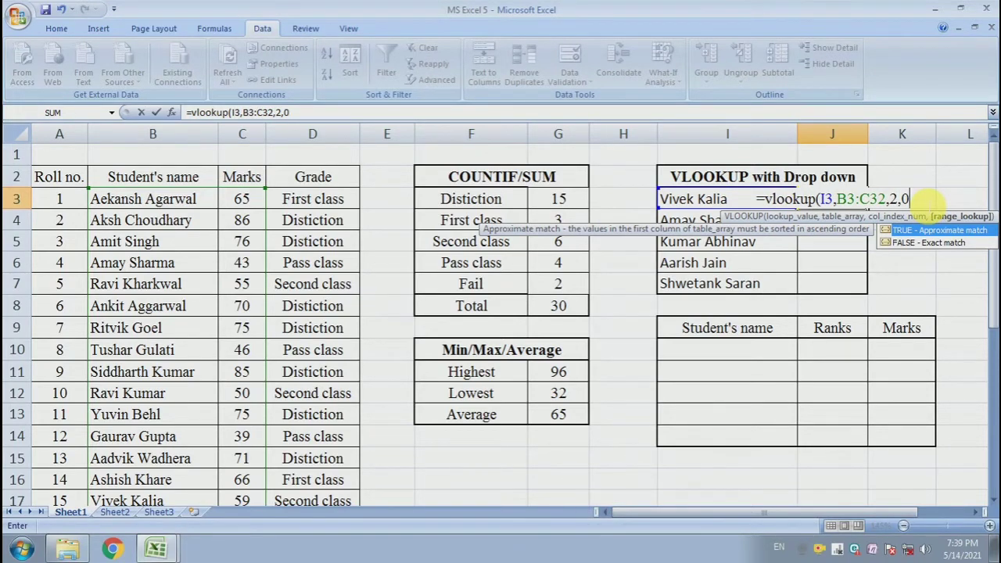
type(")")
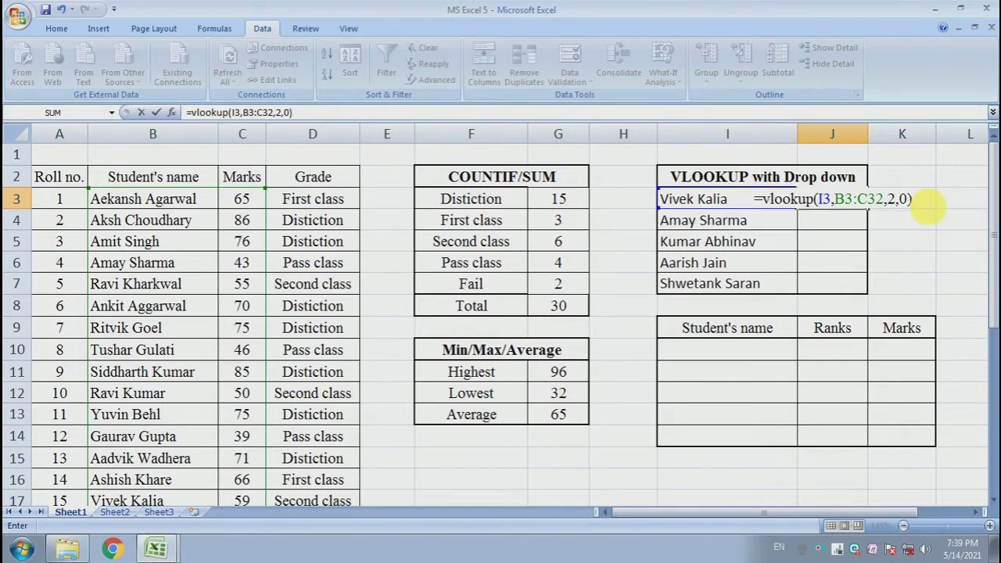
key("Return")
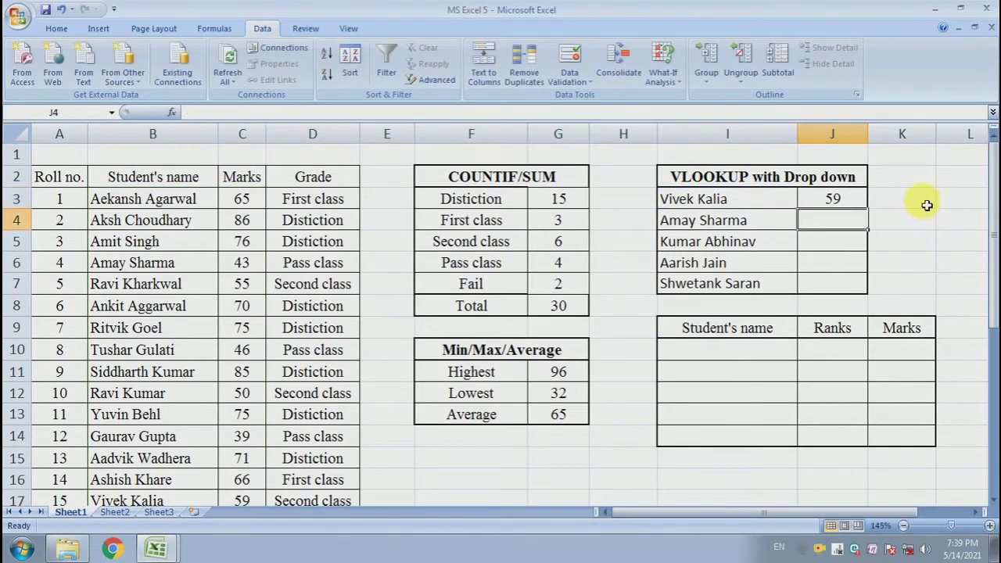
Compare the lookup result in J3 with the marks listed for the same student in row 17
left_click(772, 205)
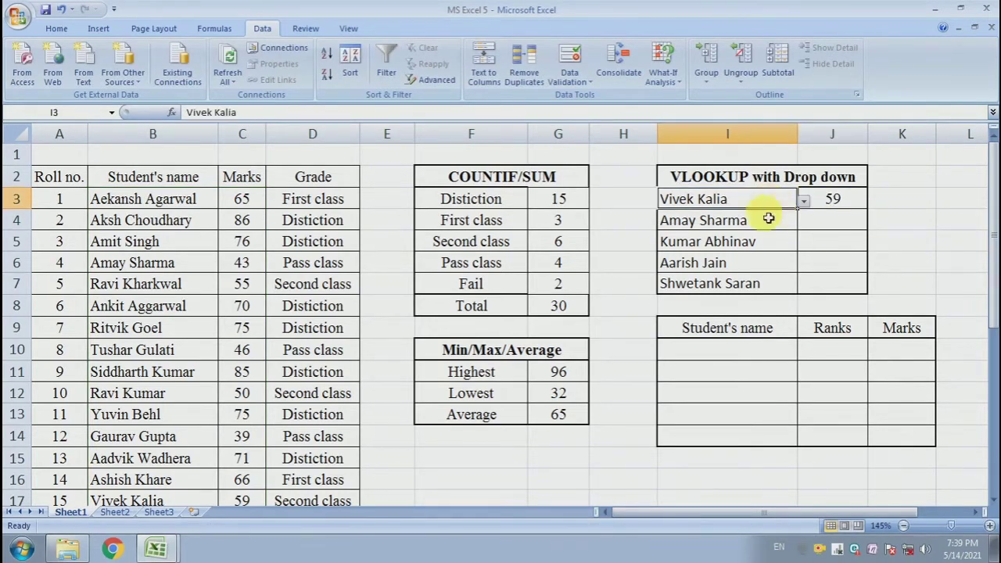
left_click(849, 205)
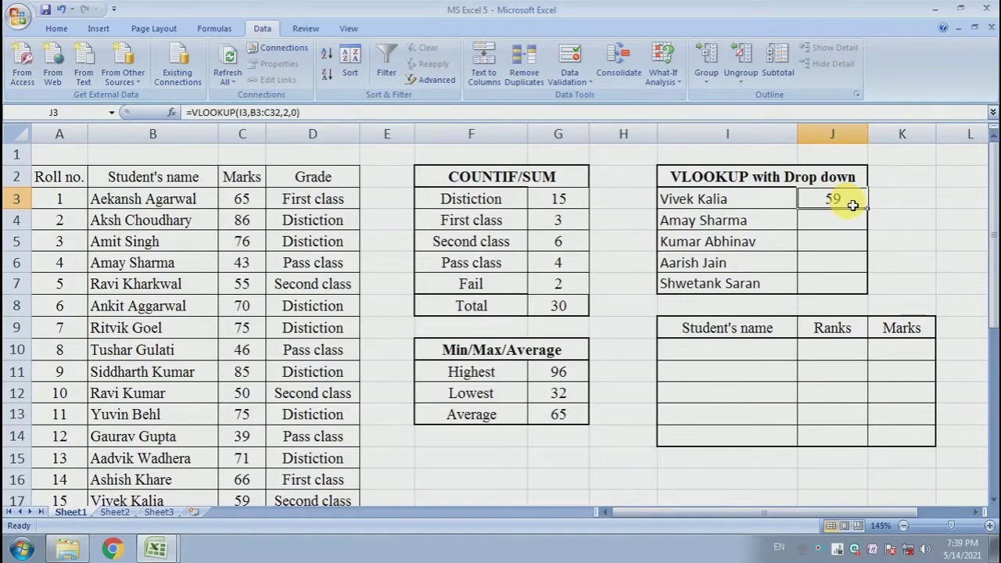
left_click(747, 205)
left_click(169, 336)
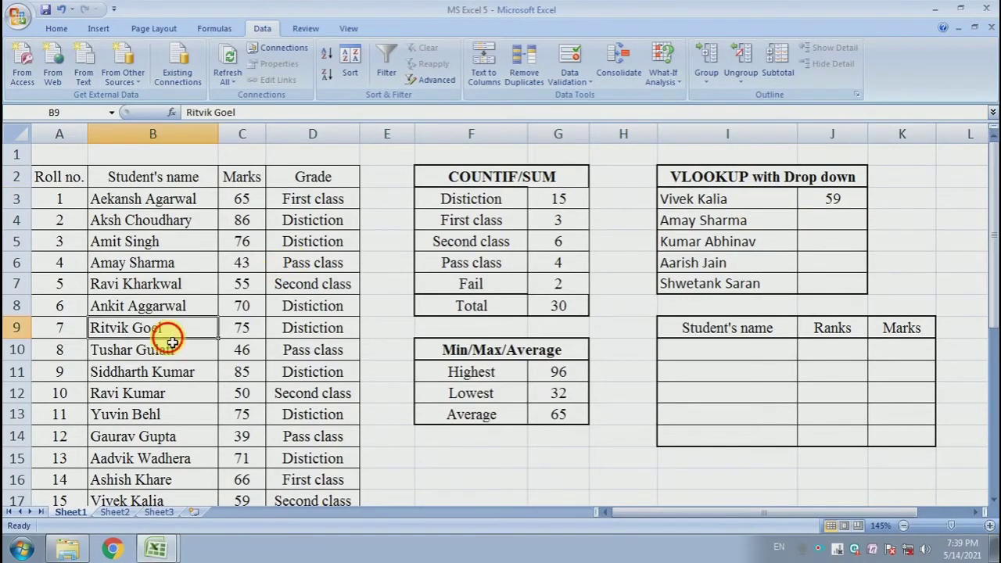
scroll(170, 340, "down", 3)
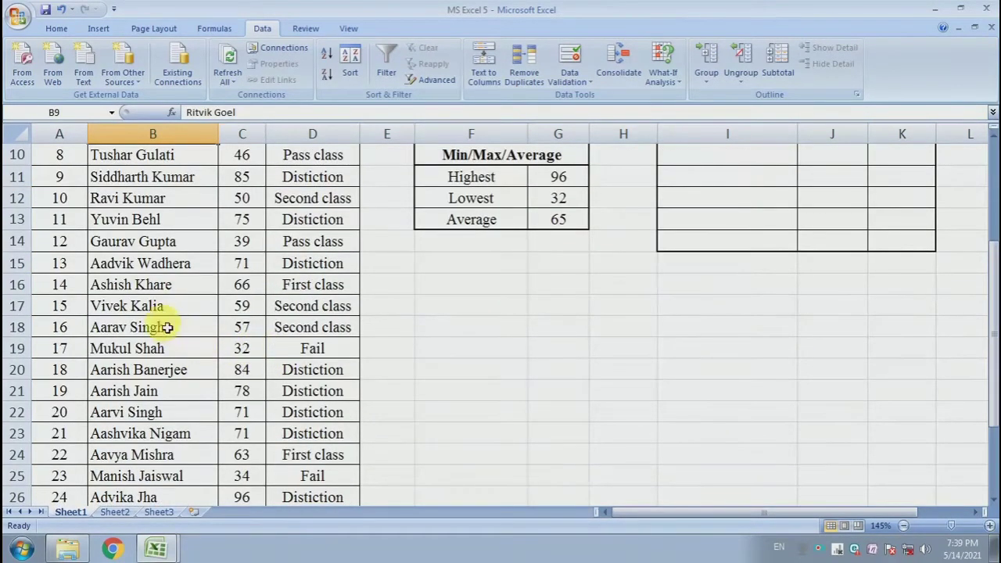
left_click(164, 308)
left_click(258, 307)
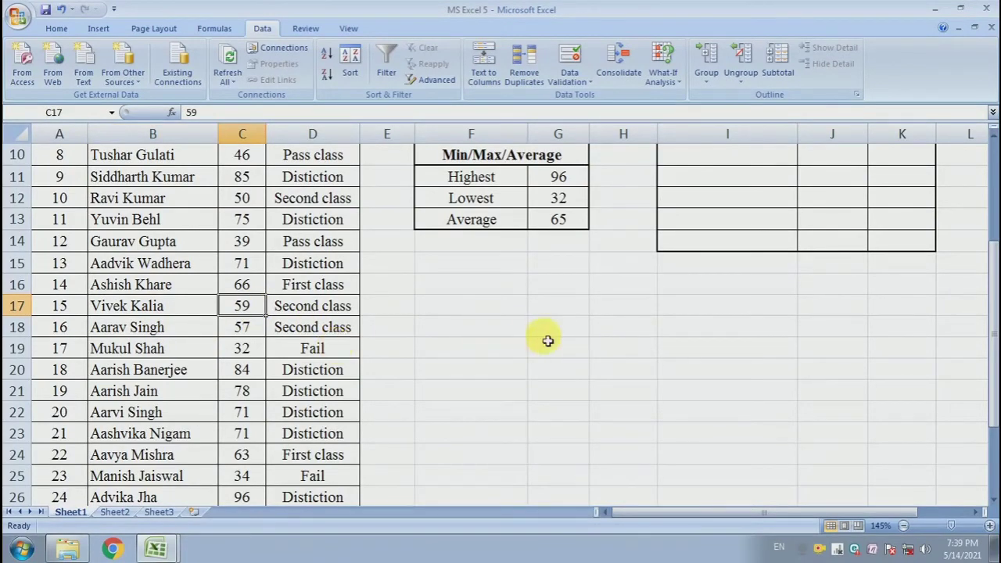
scroll(710, 319, "up", 3)
left_click(836, 202)
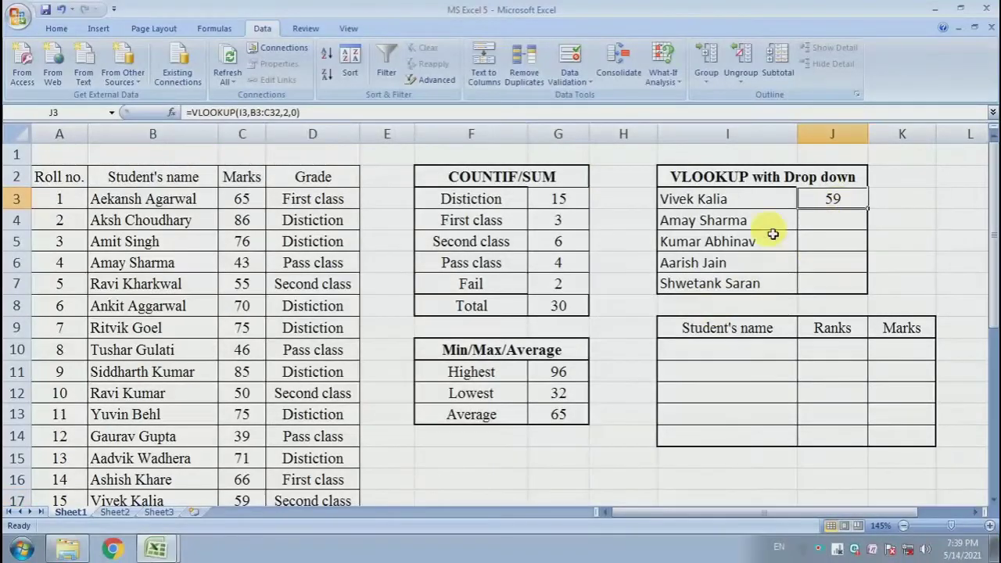
left_click(747, 202)
Make the lookup range in the J3 formula absolute, giving =VLOOKUP(I3,$B$3:$C$32,2,0)
left_click(850, 204)
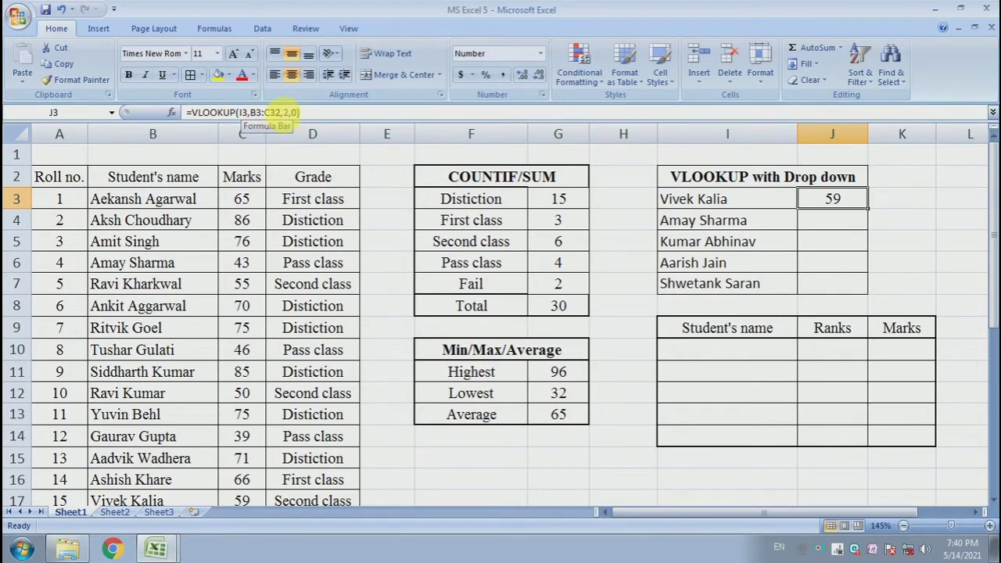
double_click(837, 208)
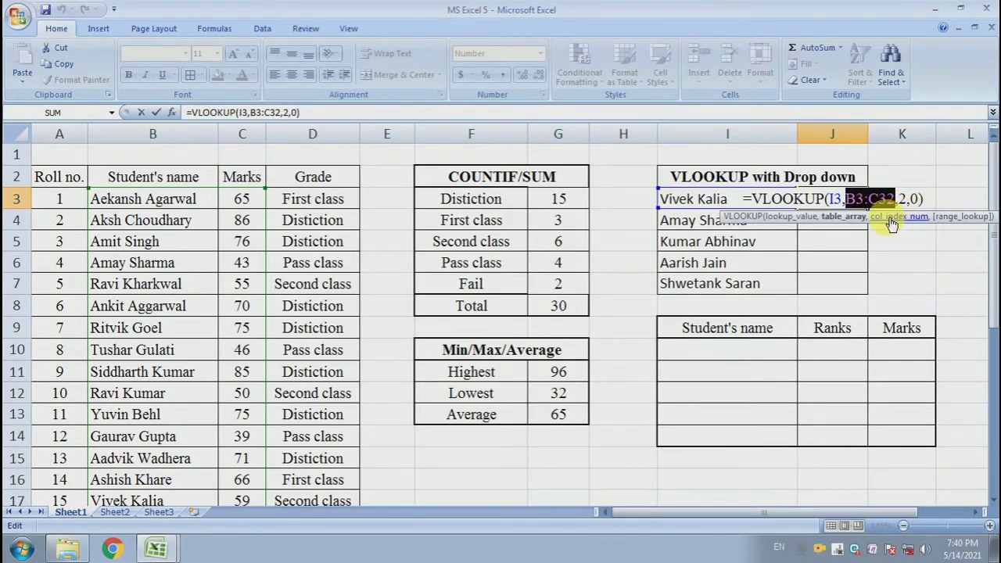
key("F4")
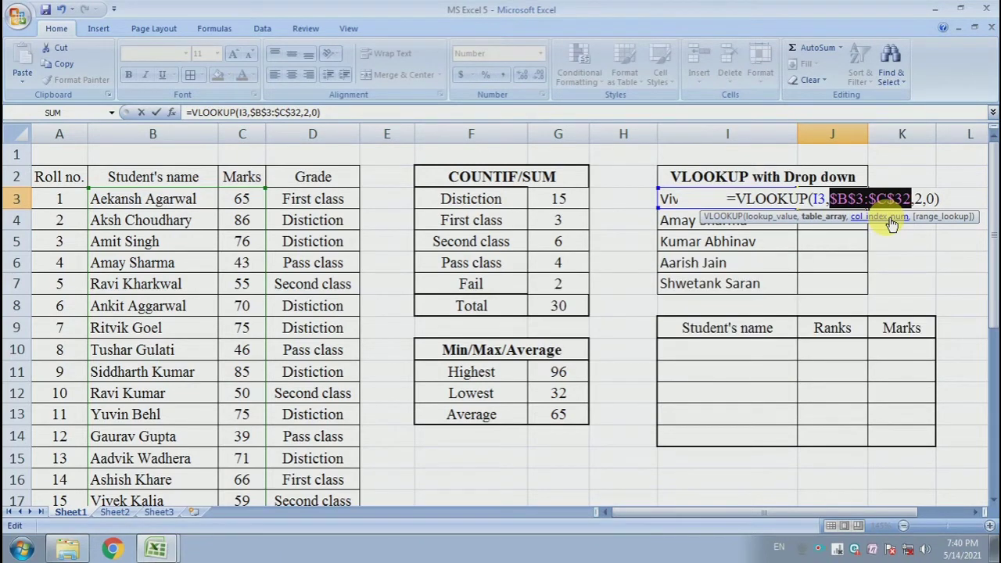
key("Return")
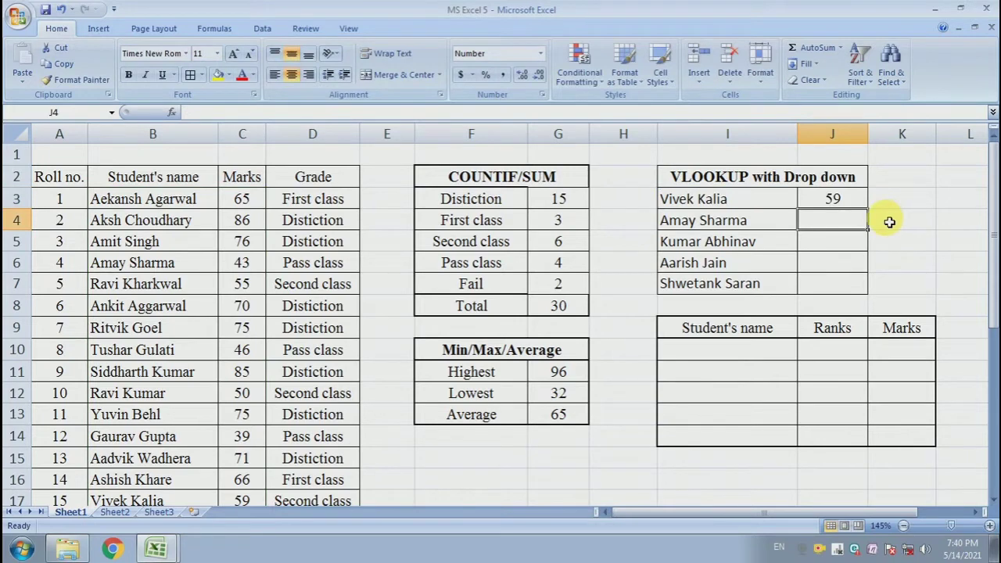
Copy the VLOOKUP formula from J3 down through J7 and review the copied formulas
left_click(850, 202)
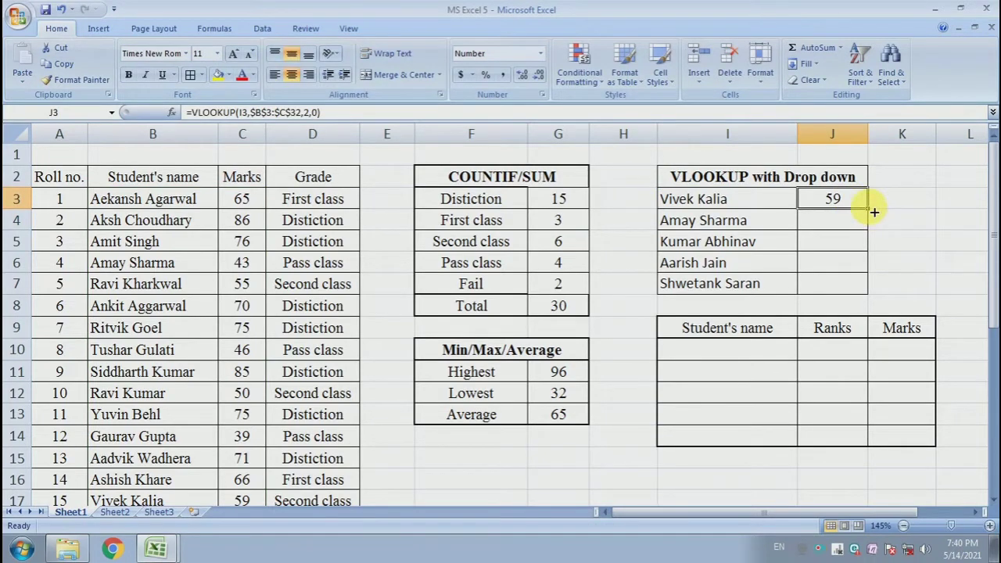
left_click_drag(874, 212, 867, 287)
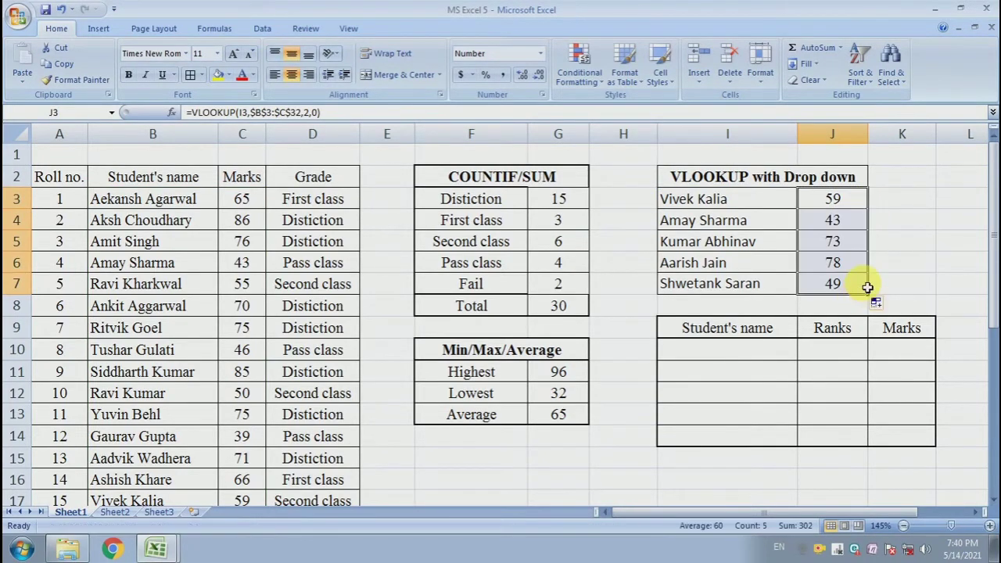
left_click(856, 226)
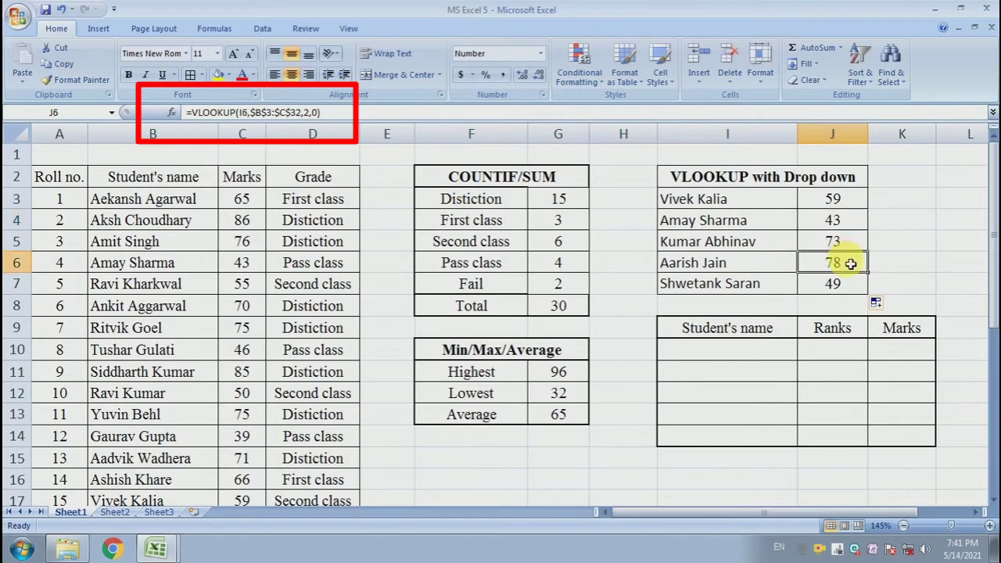
Choose a different student for I3 from its drop-down list and check the marks returned in J3
left_click(723, 219)
left_click(791, 205)
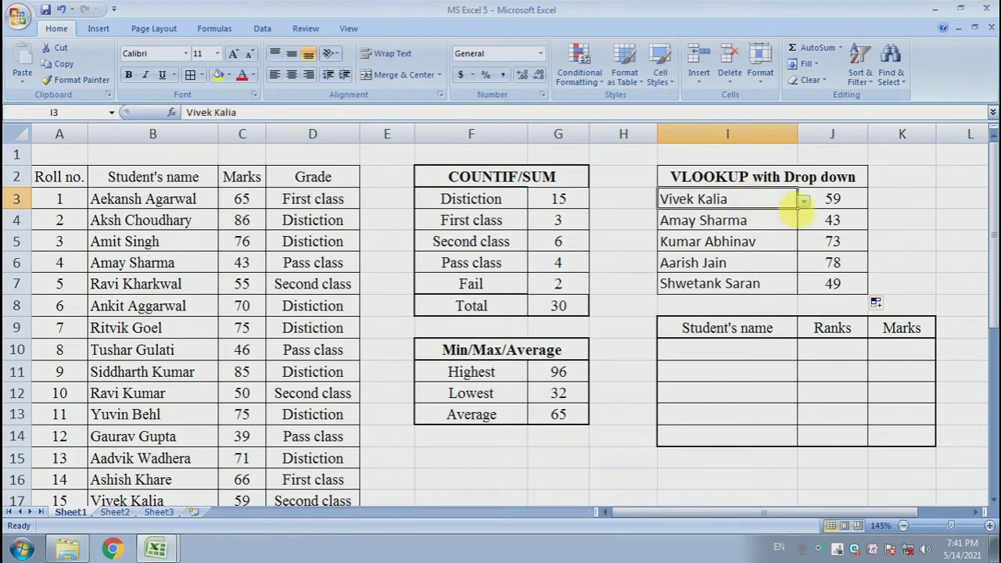
left_click(804, 202)
left_click(766, 233)
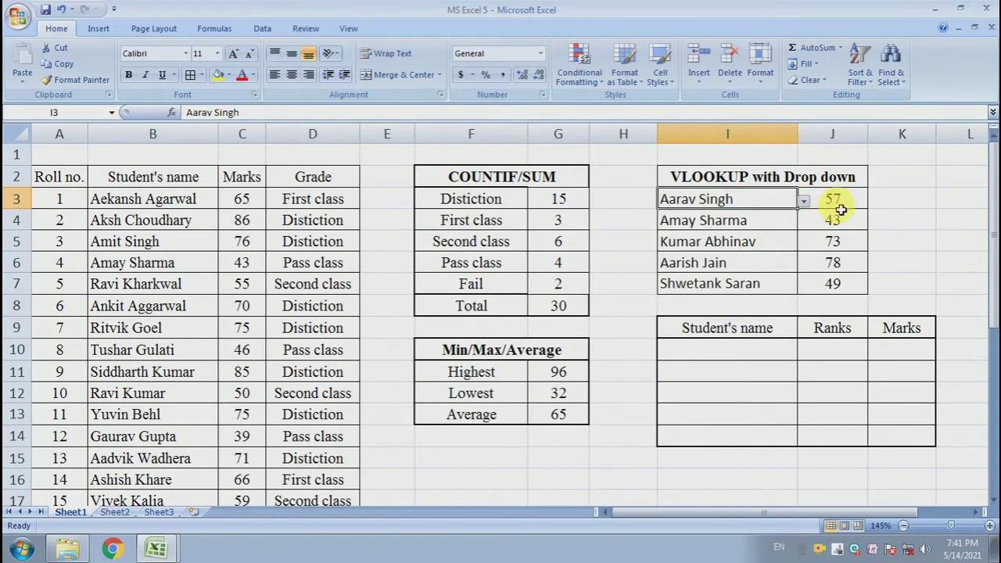
left_click(841, 206)
left_click(773, 205)
left_click(811, 207)
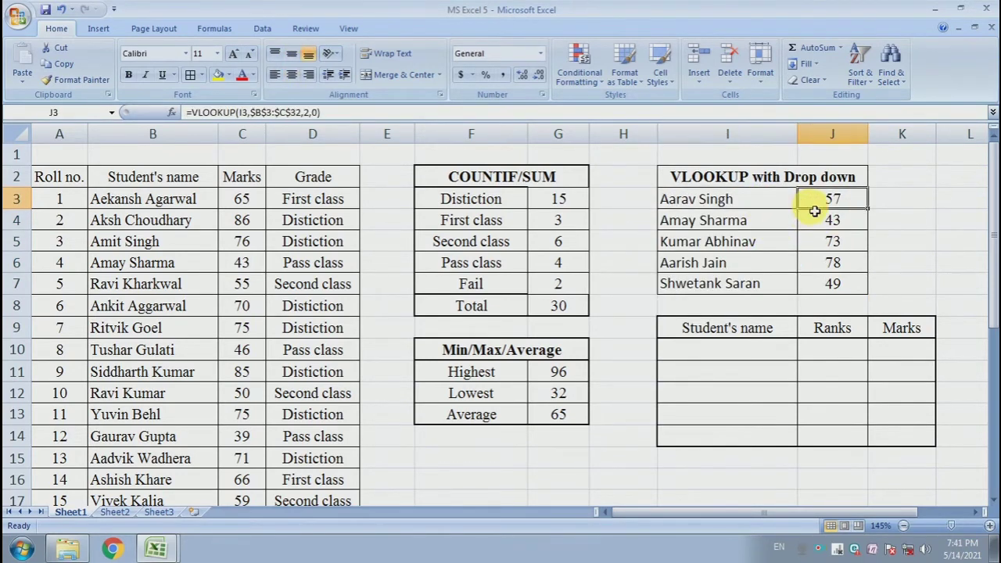
Change the student chosen in I3 to the one five entries further down its drop-down list
left_click(780, 205)
left_click(803, 202)
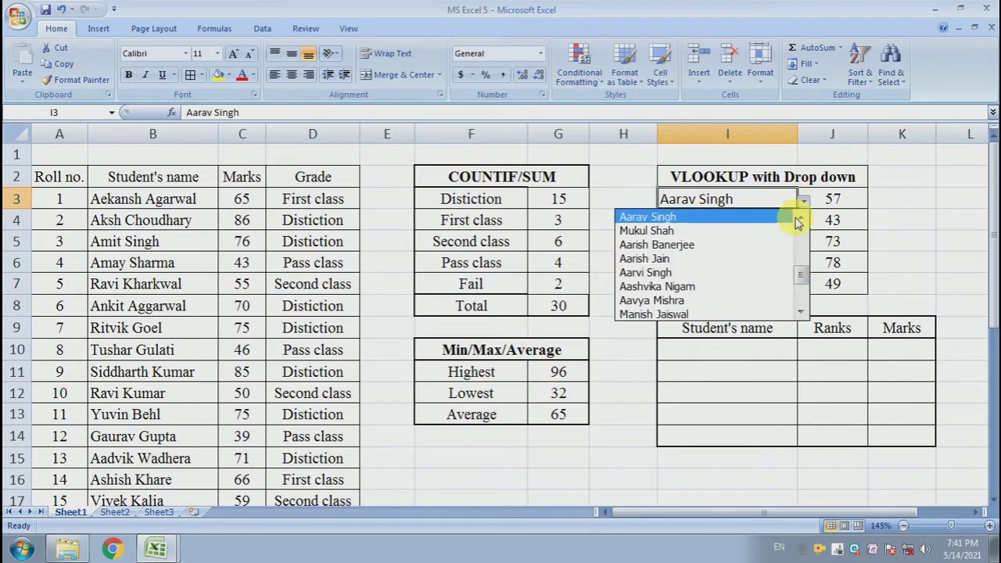
left_click(743, 286)
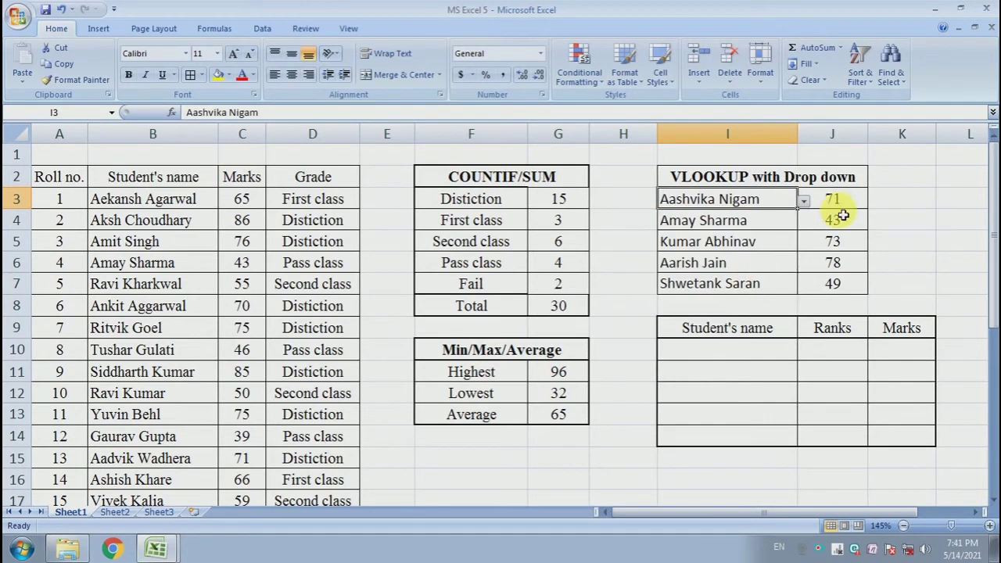
Choose a different student for I5 from its drop-down list
left_click(785, 243)
left_click(804, 243)
left_click(711, 340)
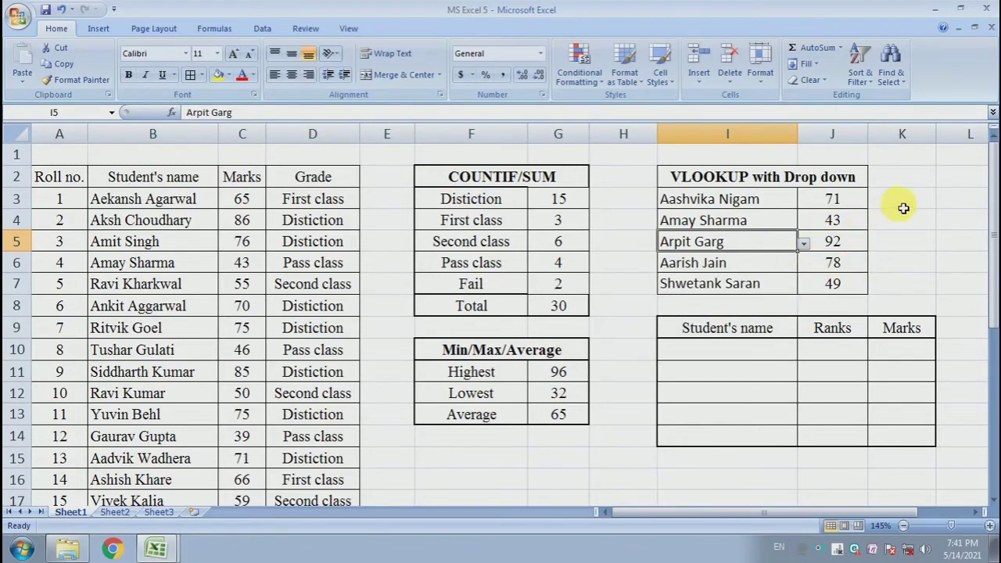
Examine the empty ranking table in I10:K14 and its student's name, ranks and marks columns
left_click(902, 205)
left_click(903, 263)
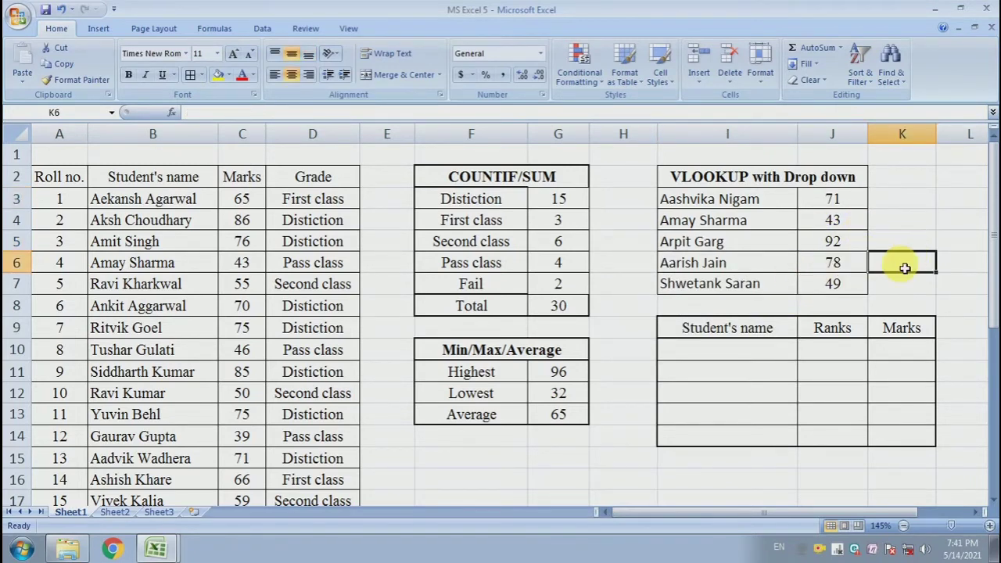
left_click_drag(737, 357, 915, 441)
left_click(919, 268)
left_click_drag(773, 351, 900, 437)
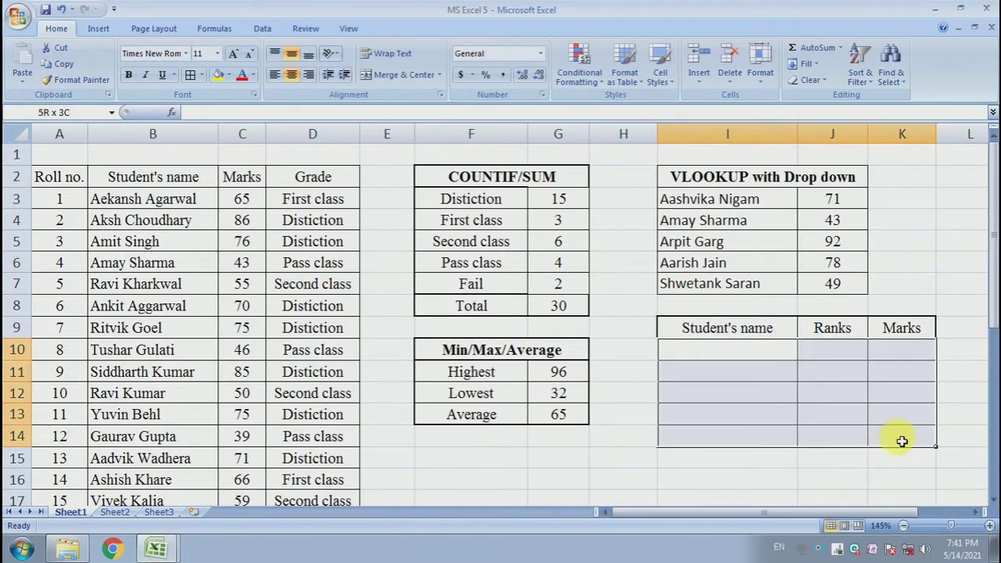
left_click(796, 389)
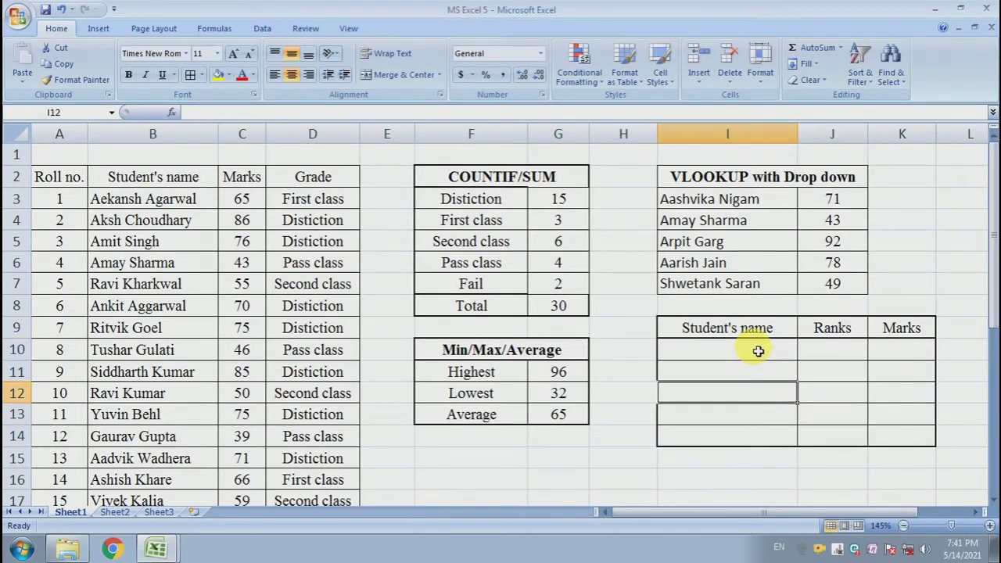
left_click_drag(758, 351, 765, 430)
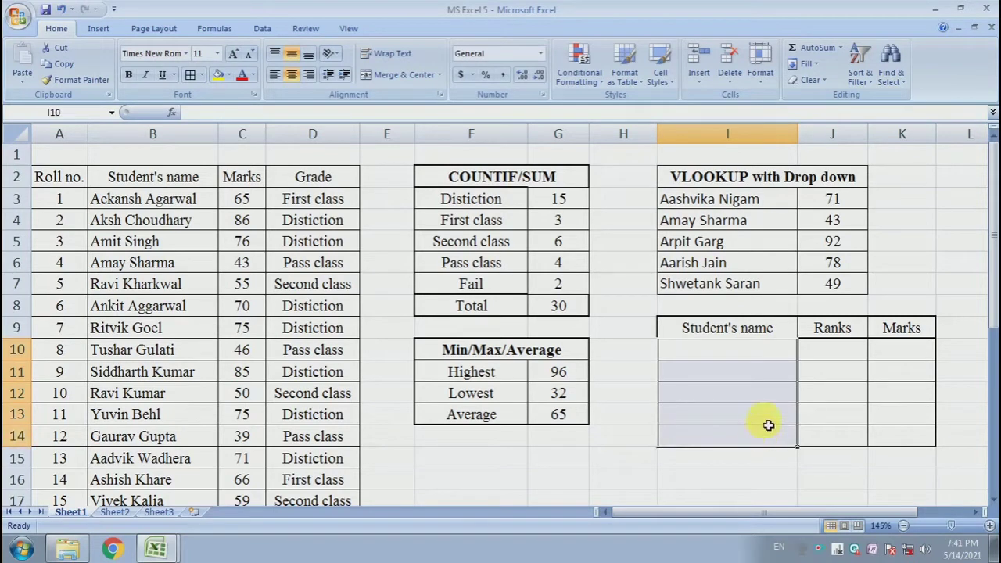
left_click_drag(831, 358, 833, 425)
left_click(900, 352)
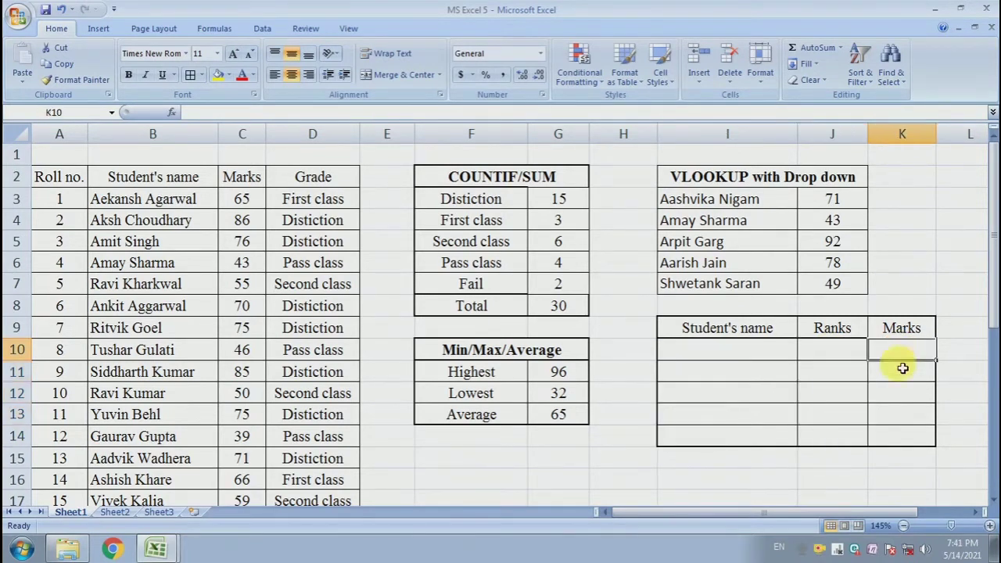
left_click_drag(902, 367, 903, 433)
Enter ranks 1 and 2 in J10 and J11 and extend the series to 5 in J14
left_click(831, 359)
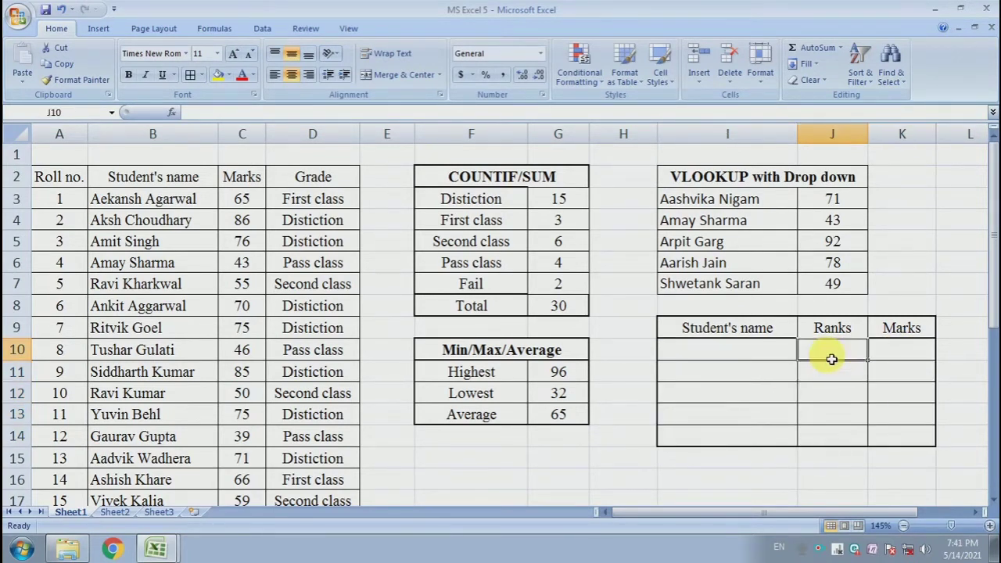
type("1")
key("Return")
type("2")
key("Return")
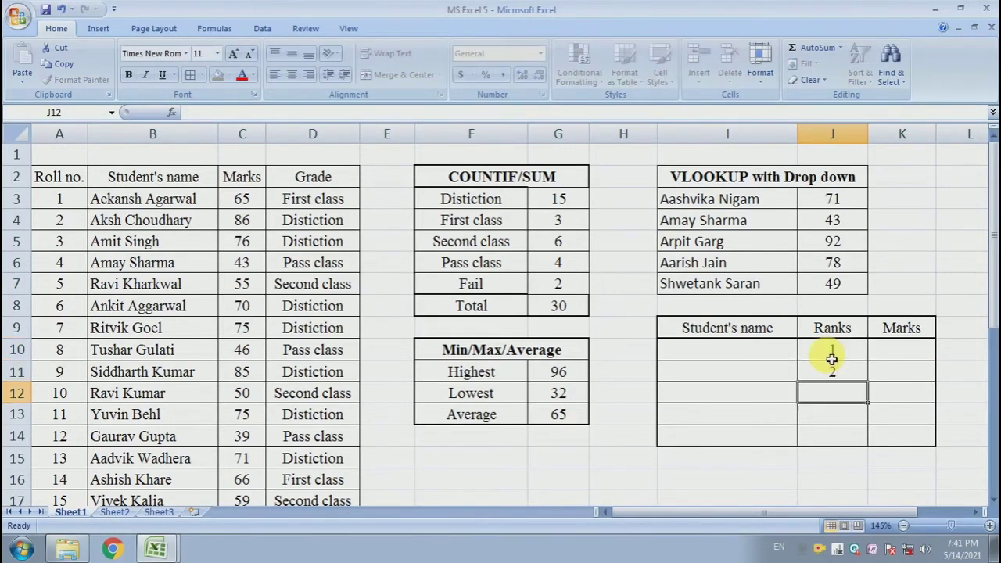
left_click_drag(832, 356, 875, 446)
left_click(720, 376)
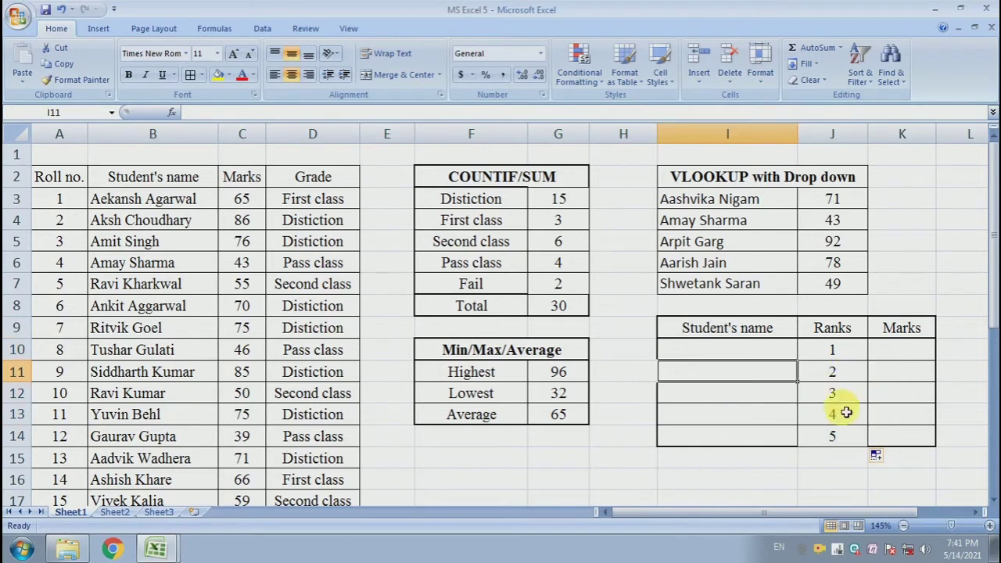
left_click_drag(831, 357, 831, 425)
left_click(899, 414)
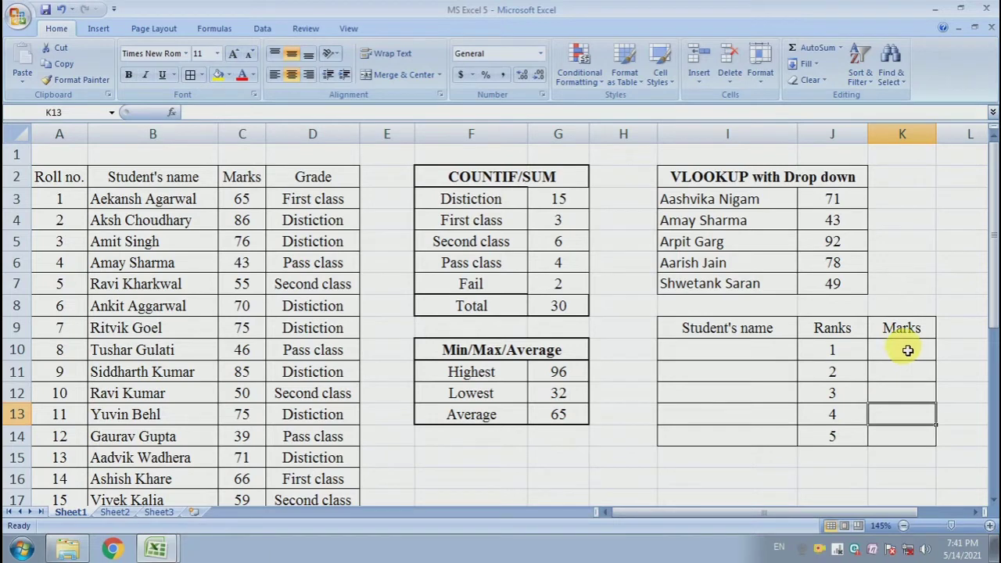
left_click(907, 270)
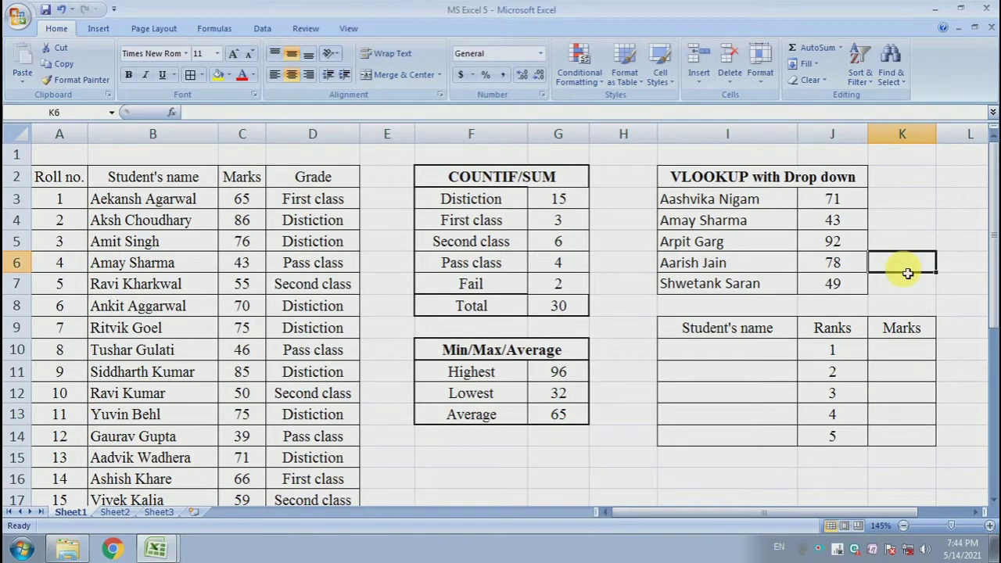
left_click(739, 389)
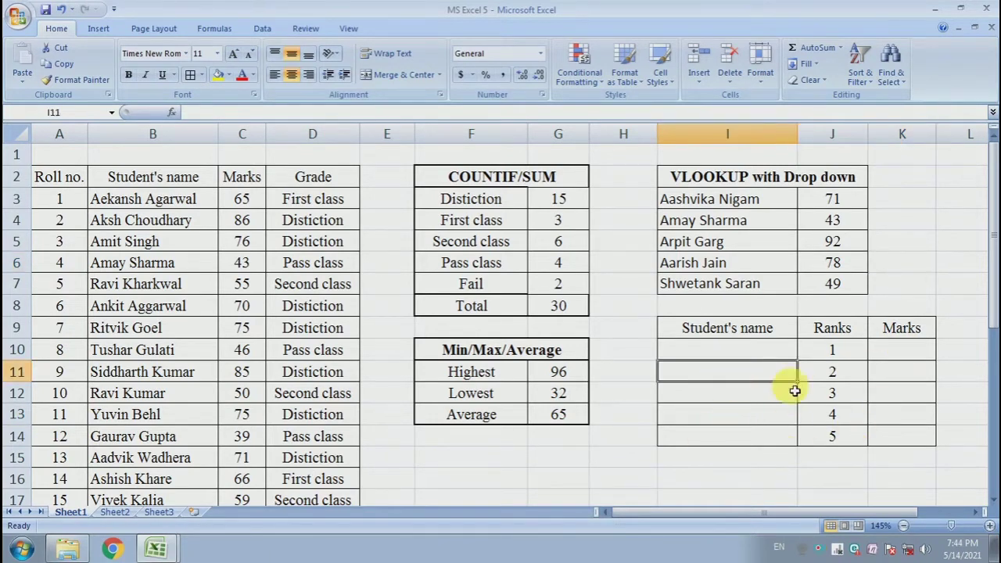
Enter =LARGE(marks,{1;2;3;4;5}) in K10 to get the top marks from the named range
left_click_drag(905, 351, 911, 436)
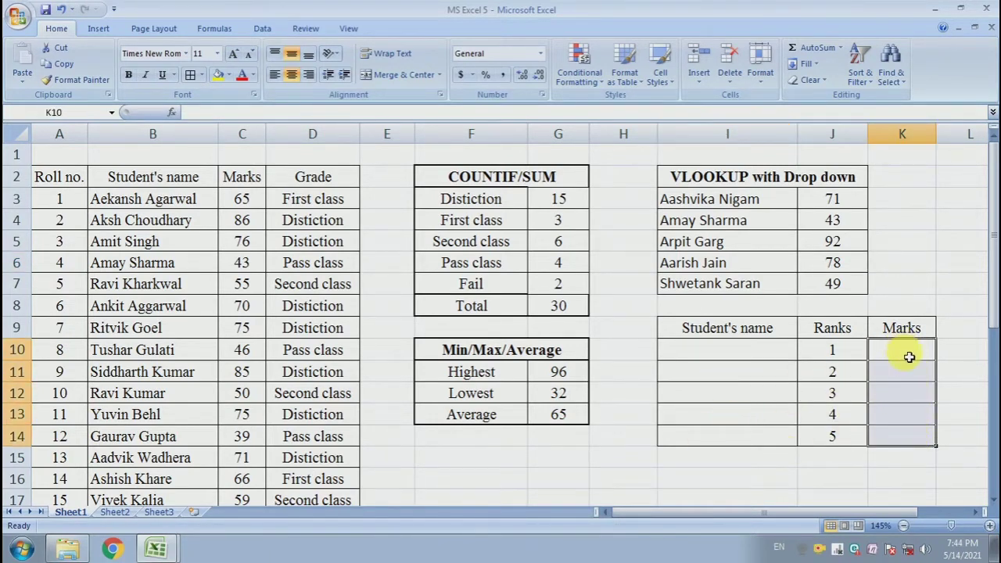
left_click(909, 356)
type("=")
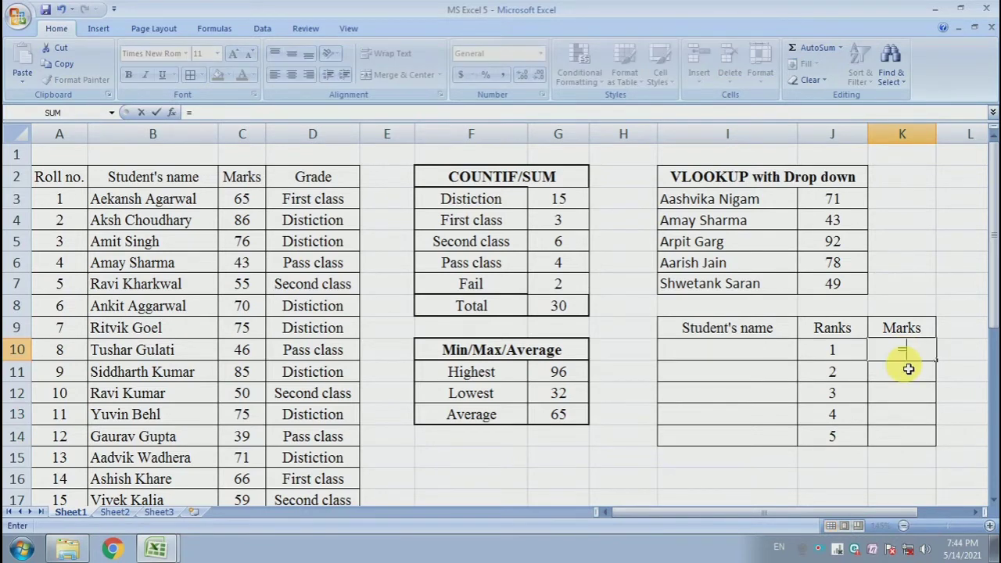
type("large")
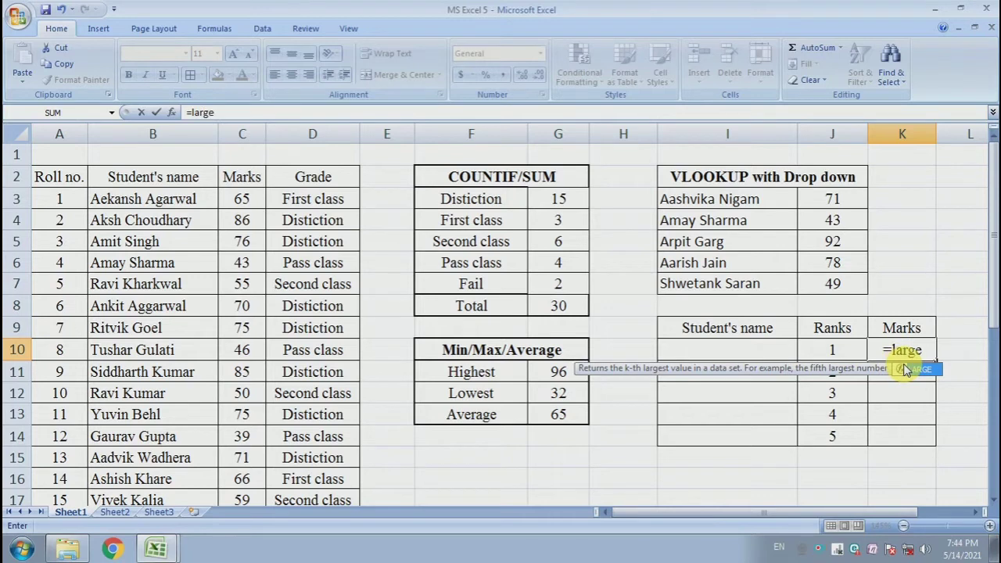
type("(")
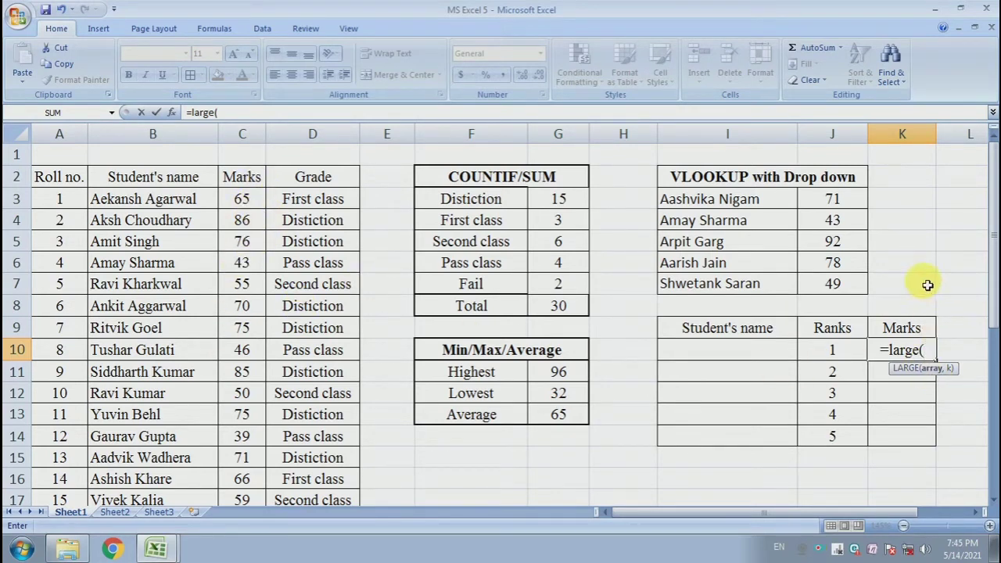
type("marks")
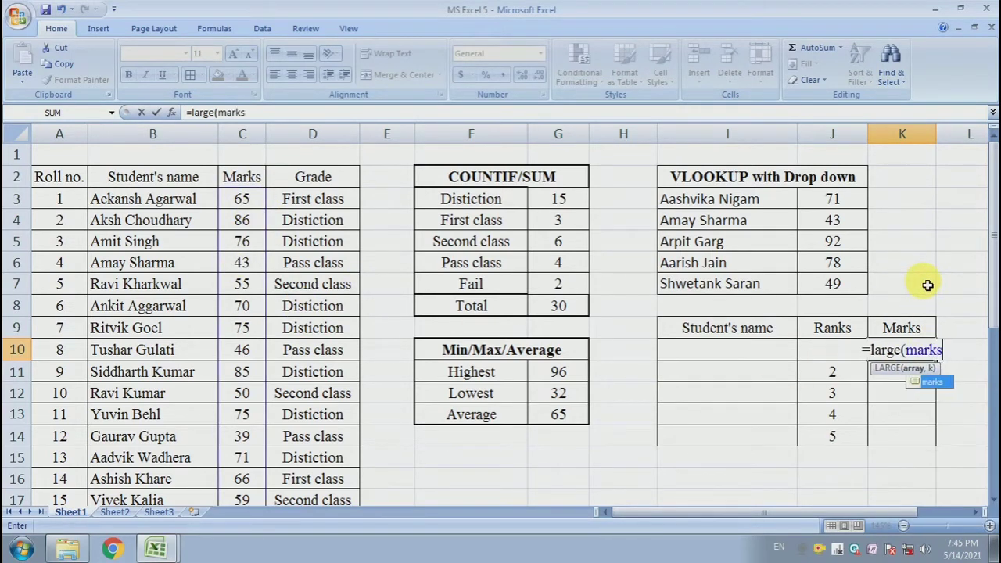
type(",")
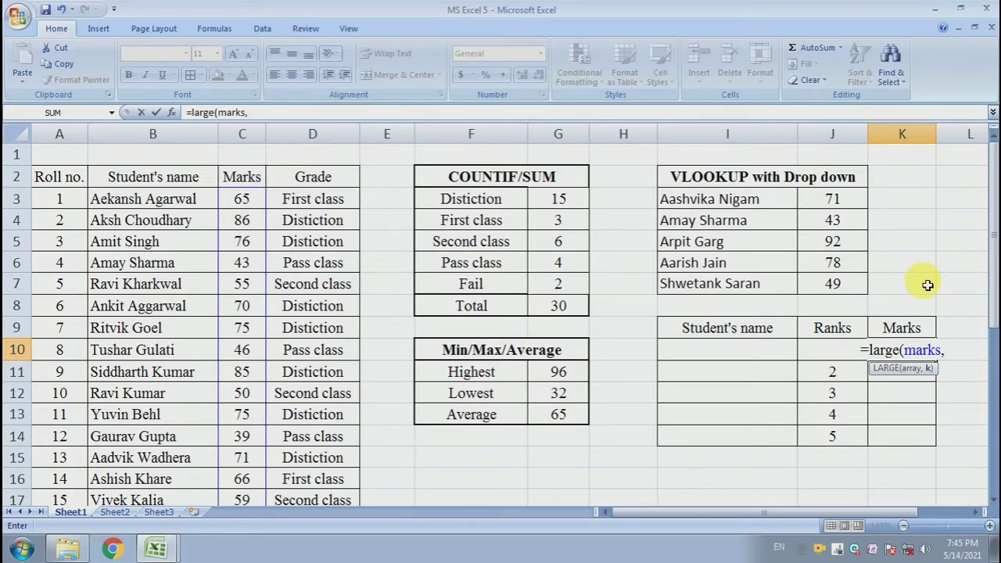
type("{")
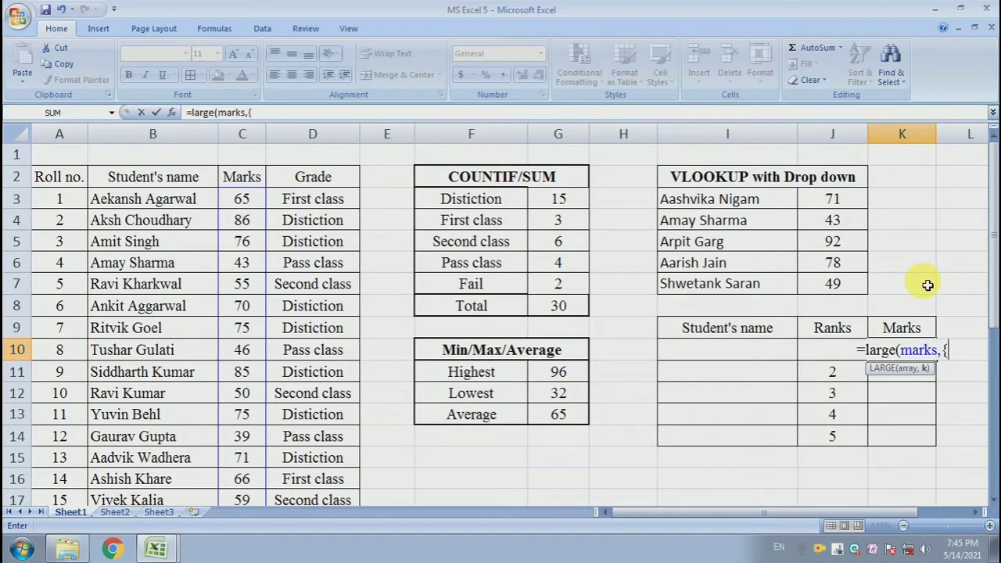
type("1")
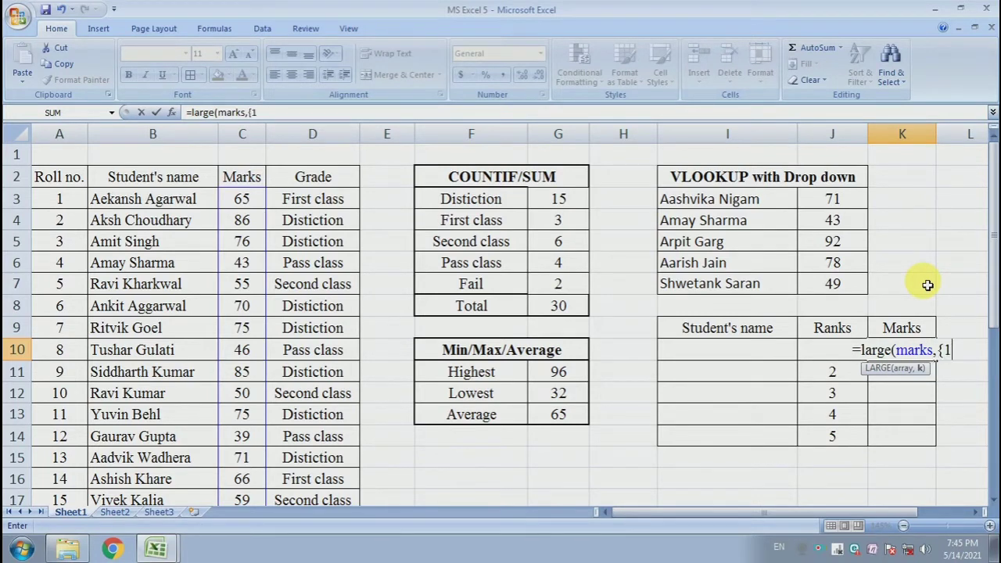
type(";2;3;4;5")
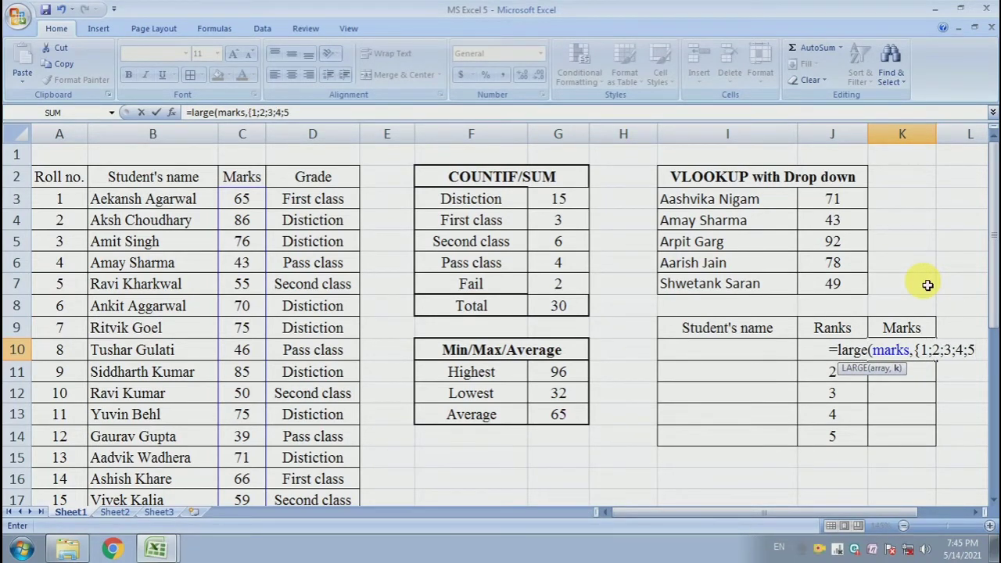
type("})")
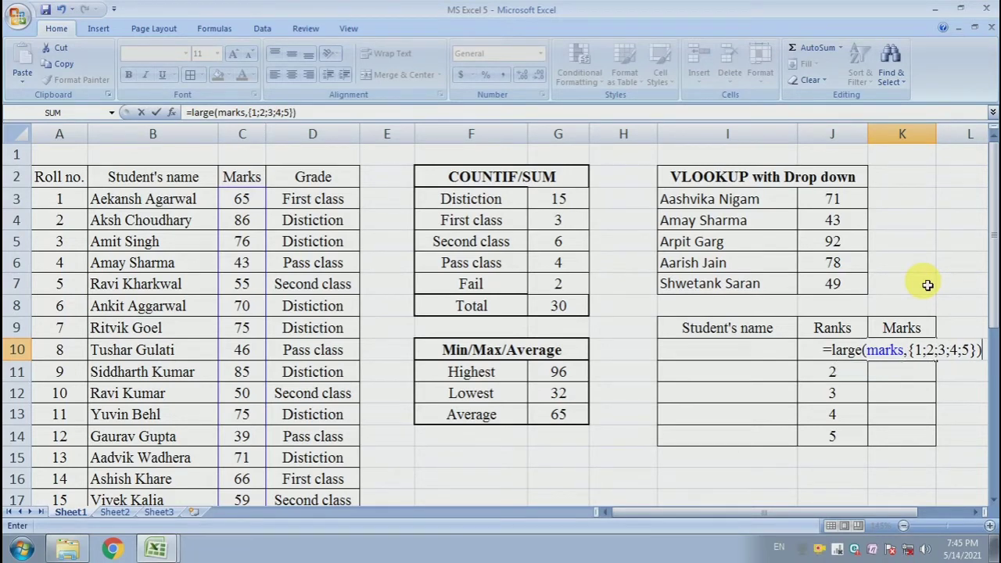
key("Return")
Copy the LARGE formula from K10 down through K14 and check the copy in K11
left_click(922, 356)
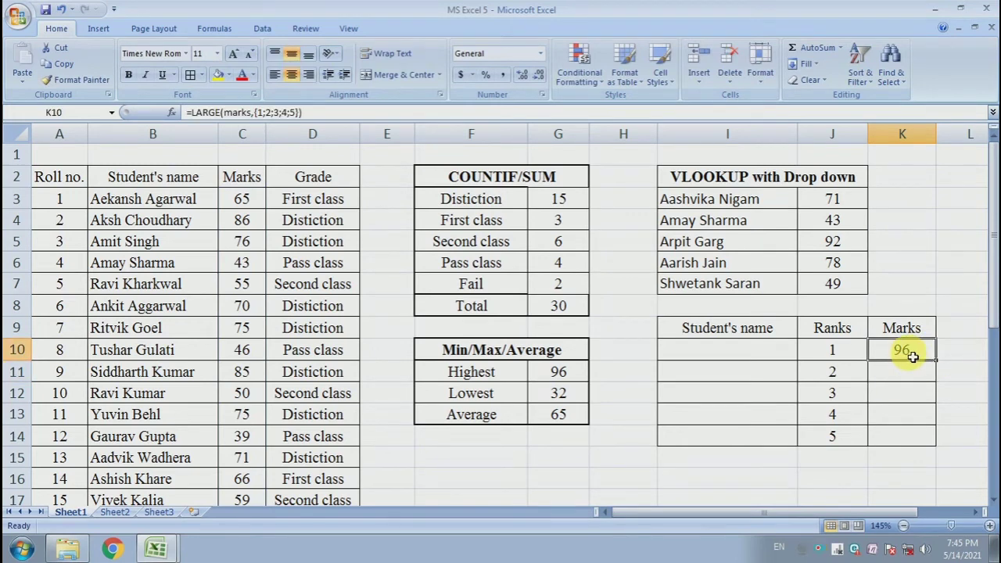
left_click_drag(936, 360, 939, 440)
left_click(905, 374)
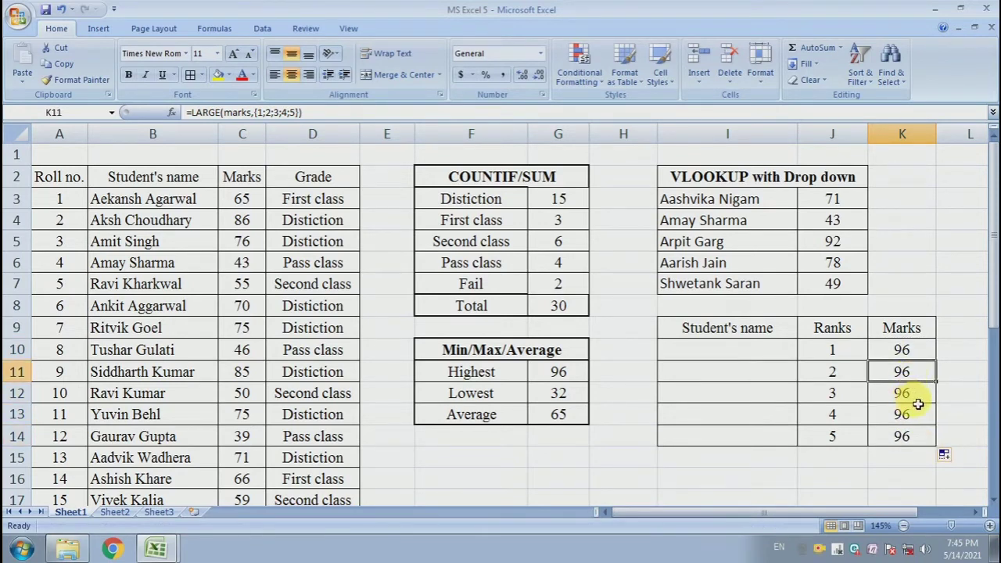
Clear the copied formulas from K11:K14 and re-enter =LARGE(marks,{1;2;3;4;5}) as one array formula across K10:K14
left_click_drag(920, 373, 917, 432)
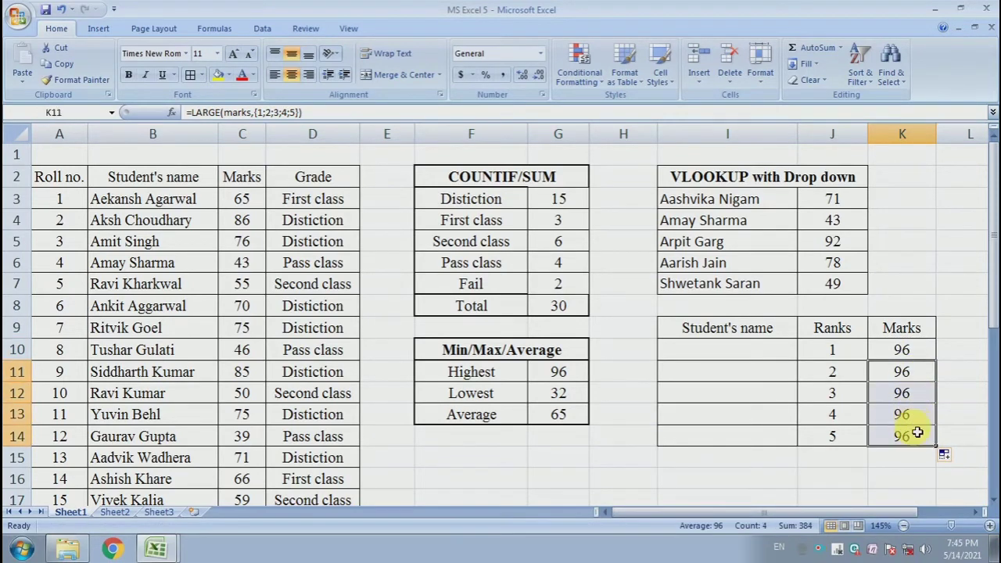
key("Delete")
left_click(921, 354)
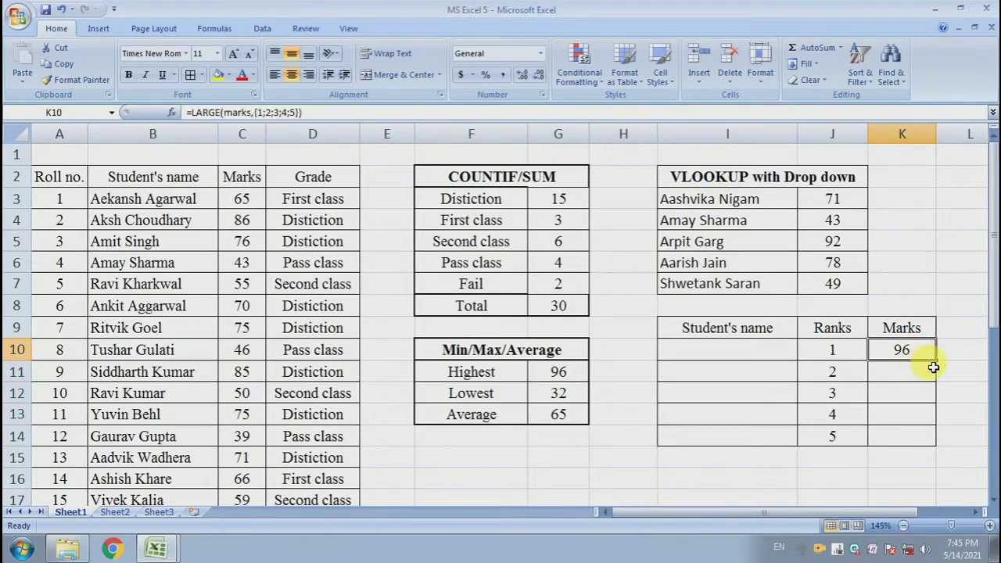
left_click_drag(917, 356, 911, 434)
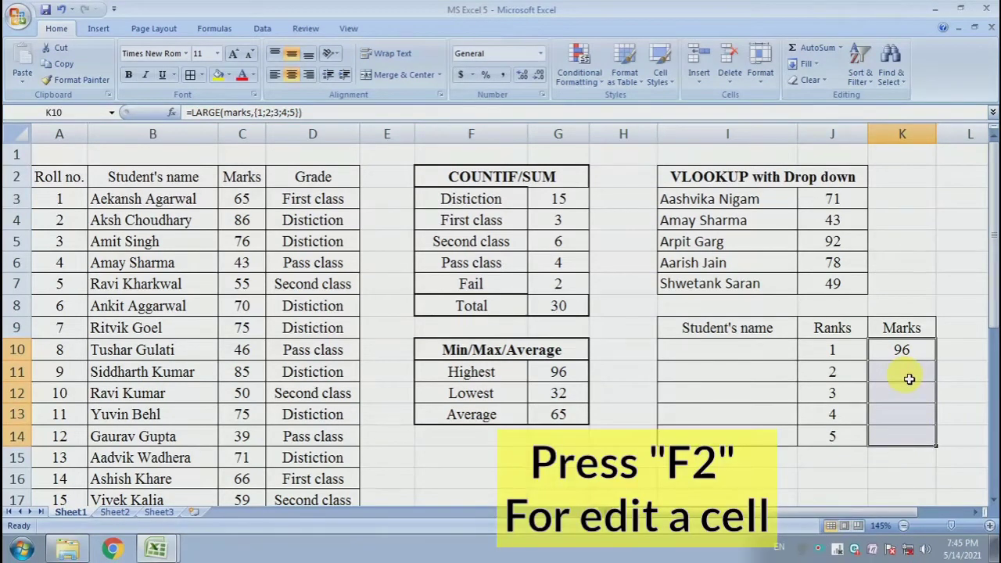
key("F2")
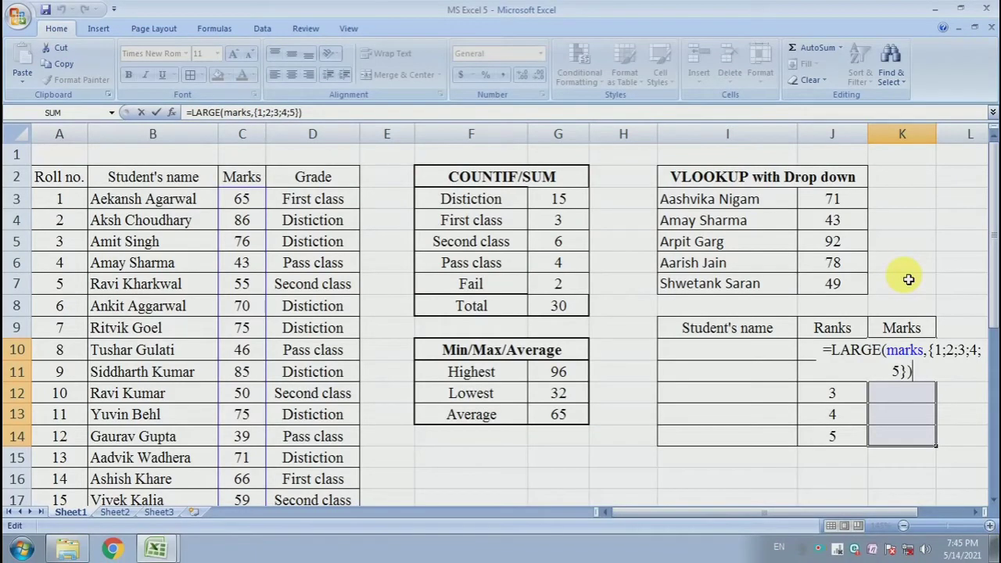
key("ctrl+shift+Return")
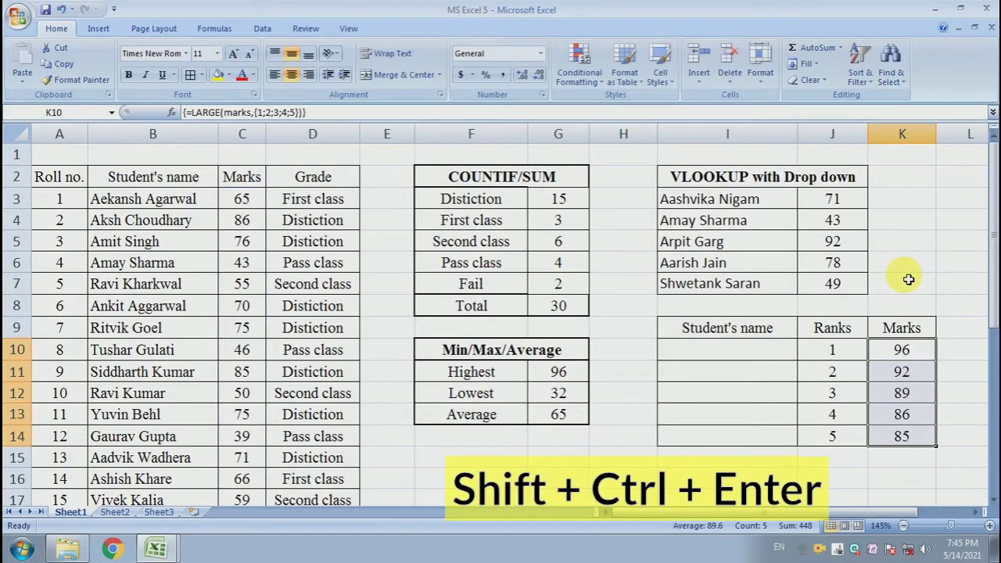
Check the array formula in each marks cell from K11 to K14
left_click(905, 413)
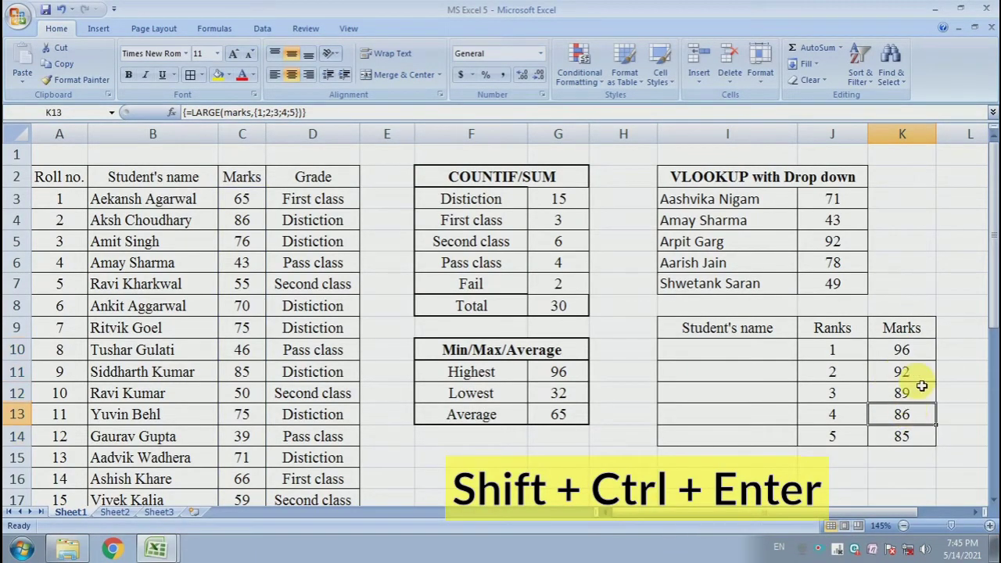
left_click(907, 436)
left_click(909, 414)
left_click(903, 393)
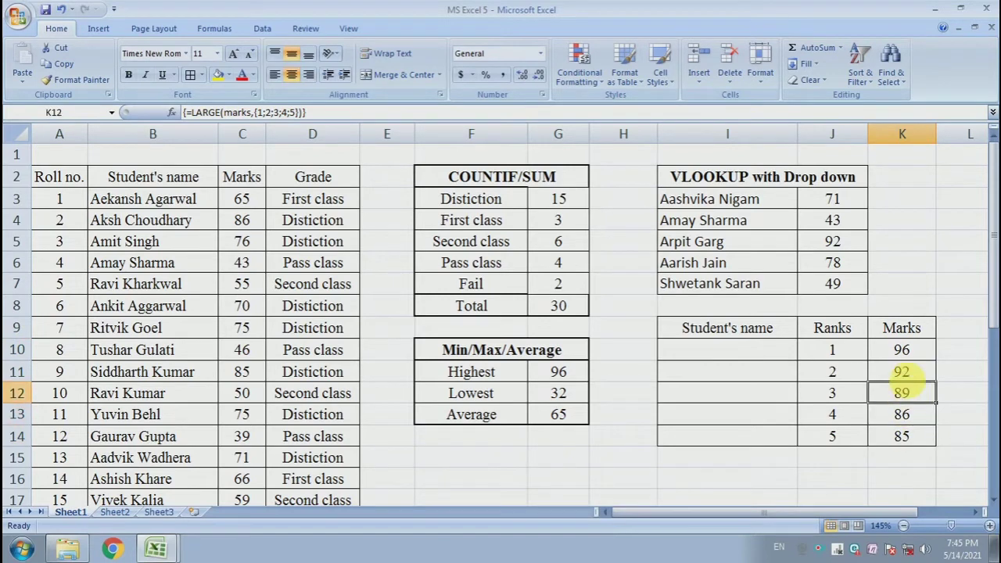
left_click(902, 373)
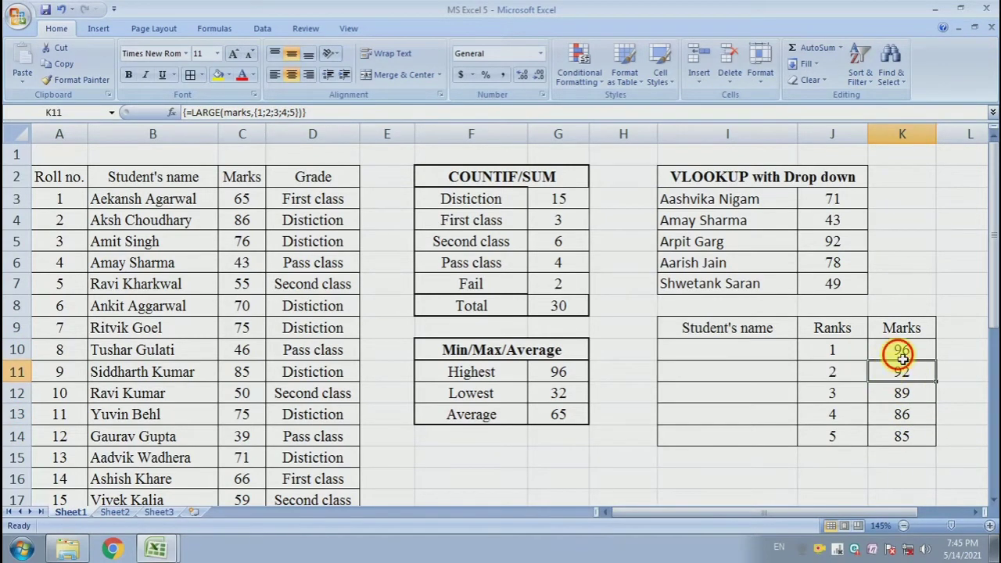
Compare the ranking table's marks in K10:K13 with the empty student's name cells beside them in I10:I13
left_click(753, 351)
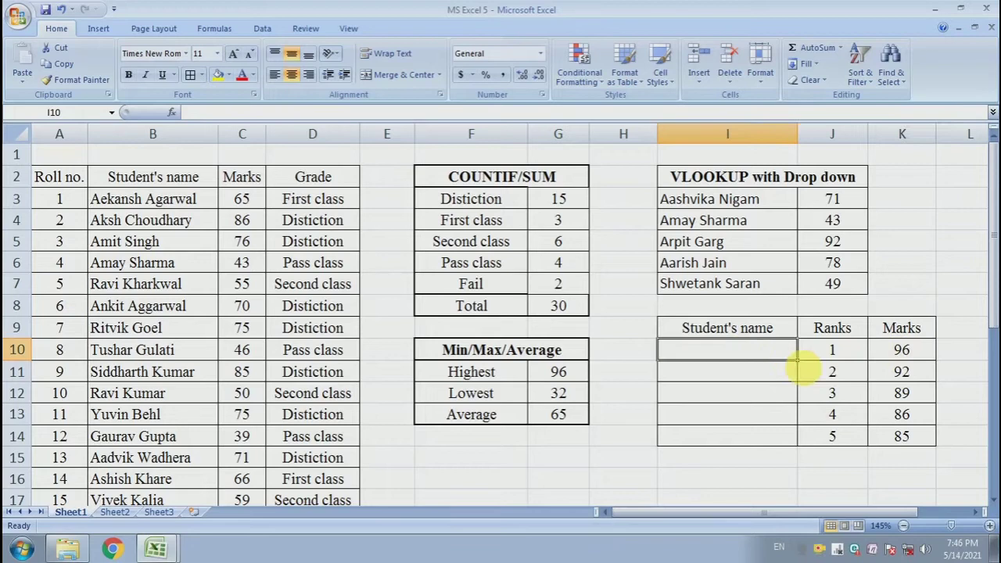
left_click(907, 374)
left_click(733, 372)
left_click(883, 393)
left_click(745, 394)
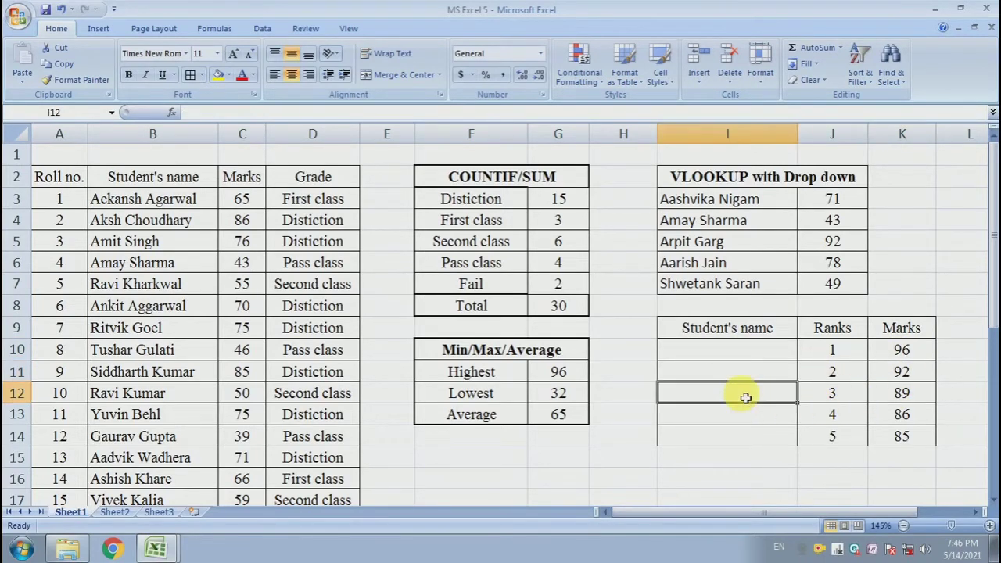
left_click(899, 413)
left_click(774, 421)
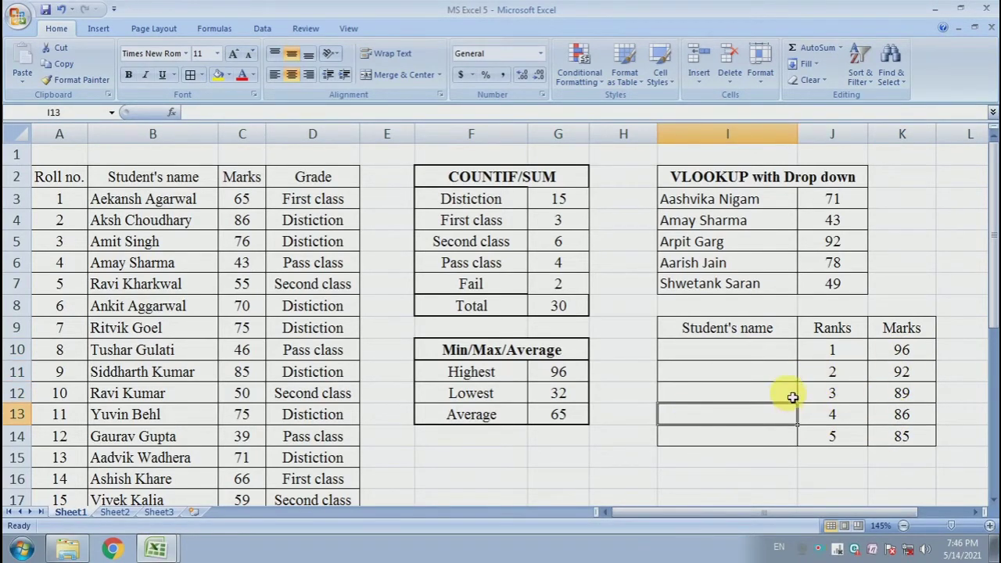
left_click(903, 353)
Start the name lookup formula in I10 with =index(name,match(K10,marks, using the named ranges and the top mark
left_click(749, 359)
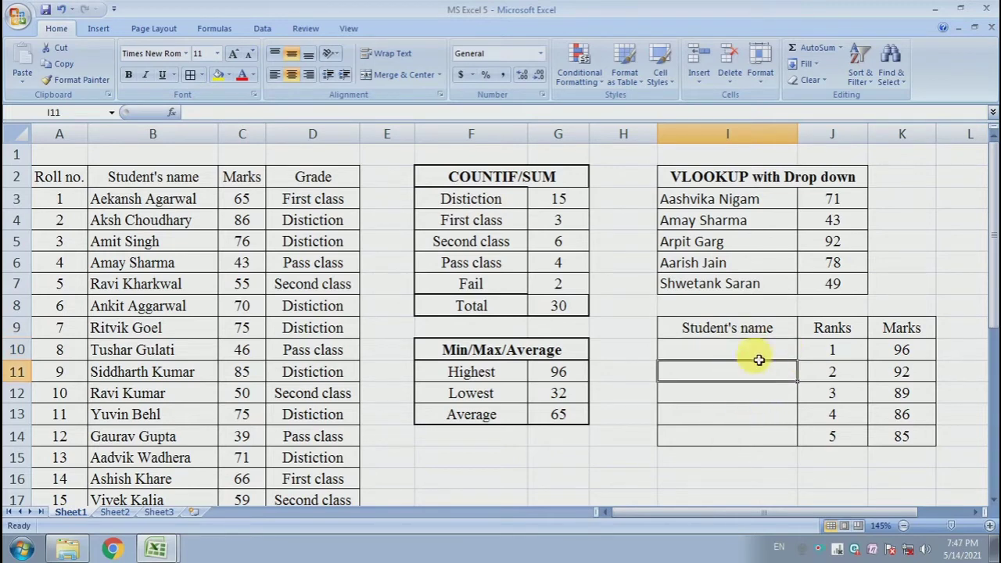
type("=")
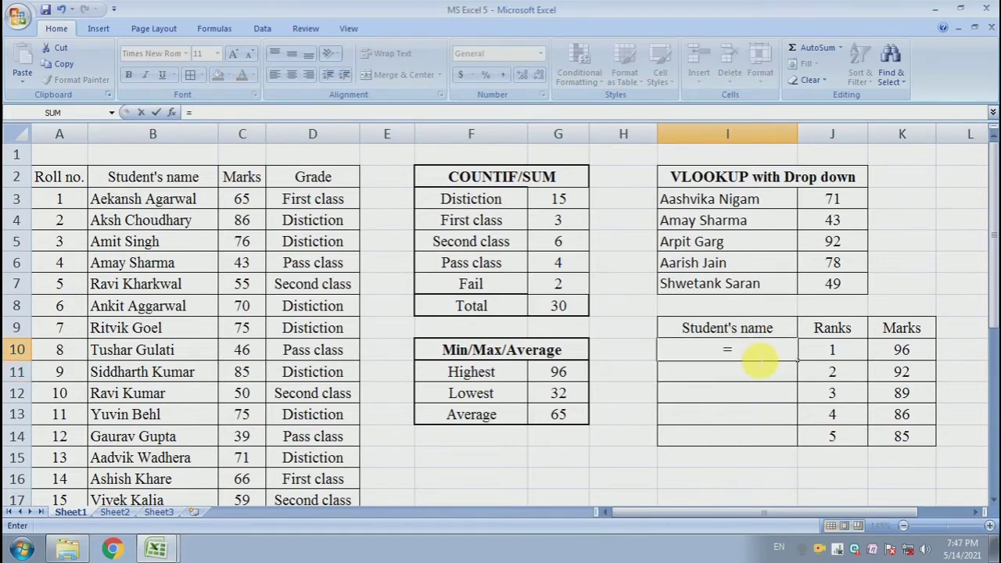
type("index")
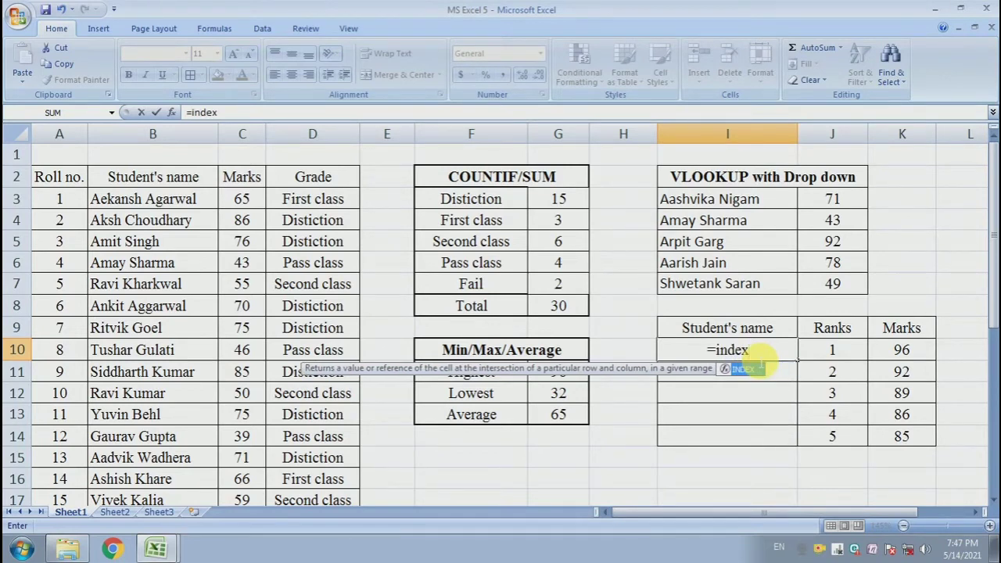
type("(")
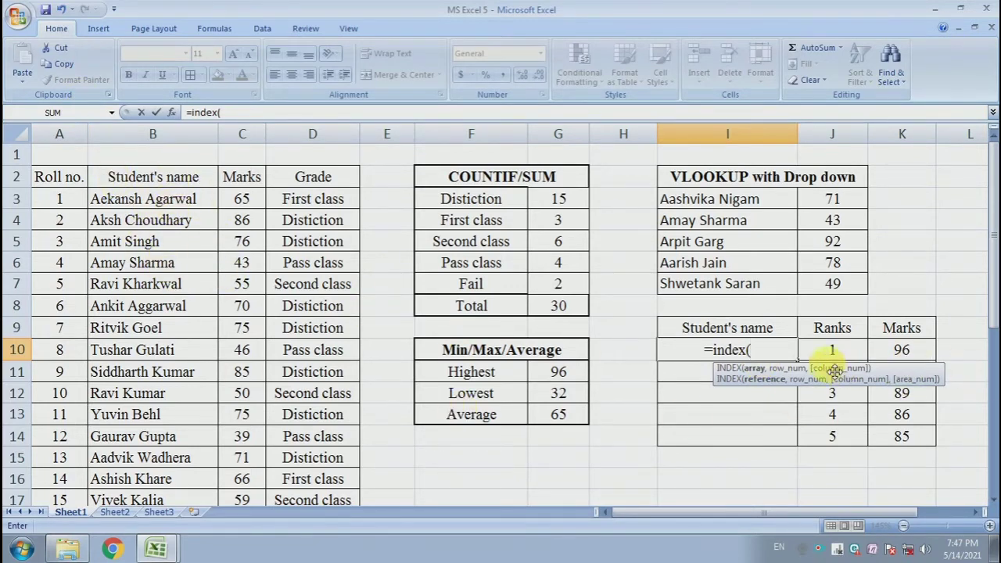
type("name")
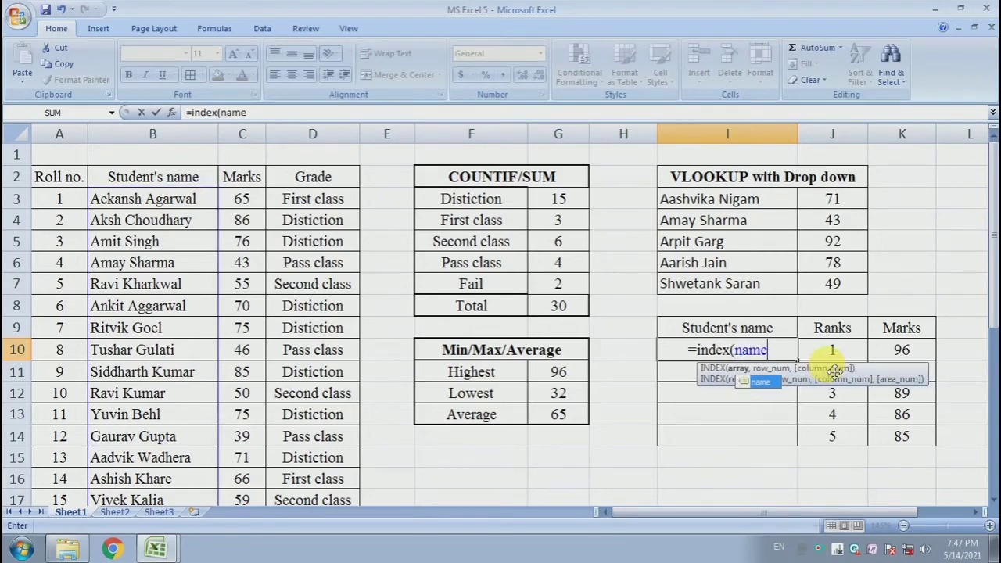
type(",")
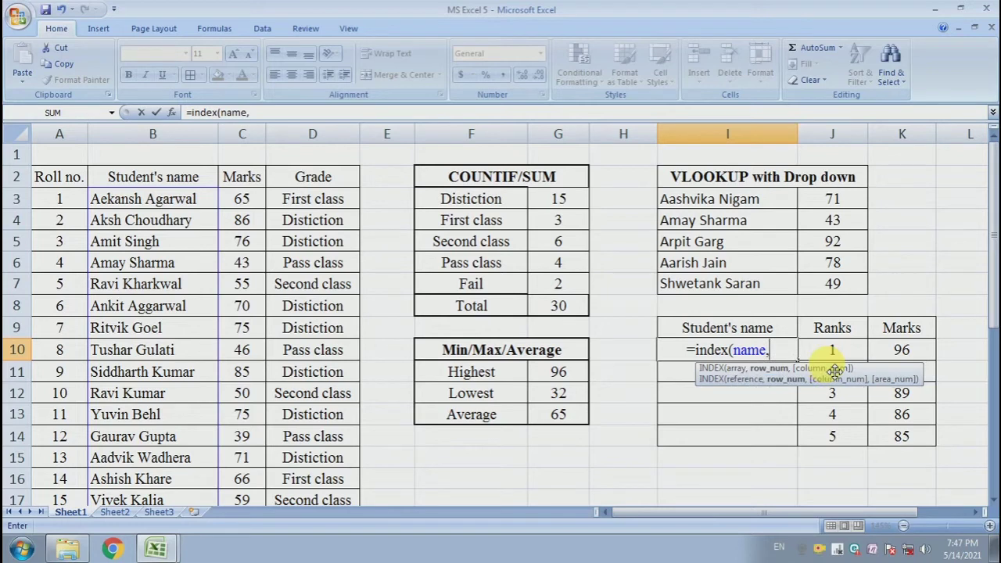
type("match")
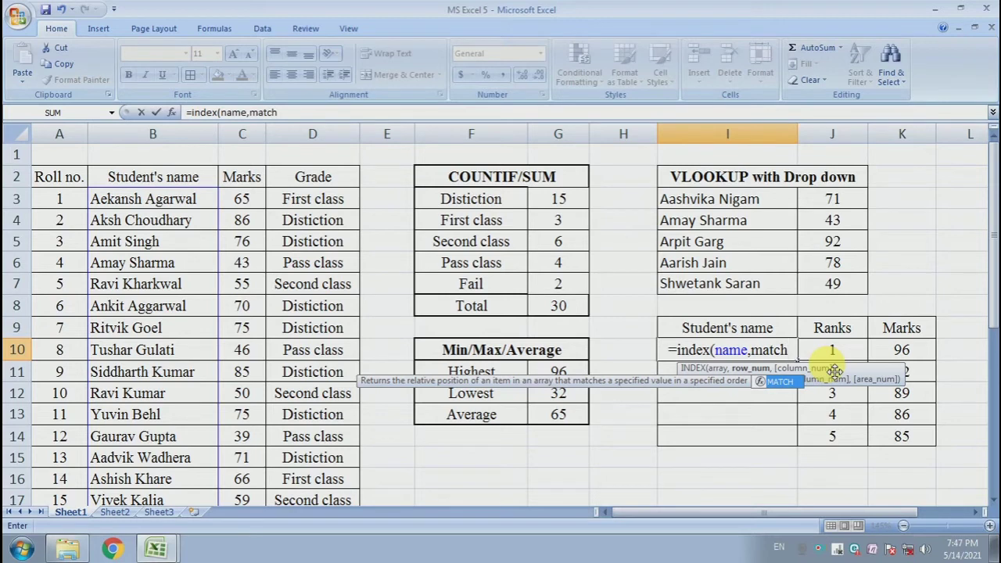
type("(")
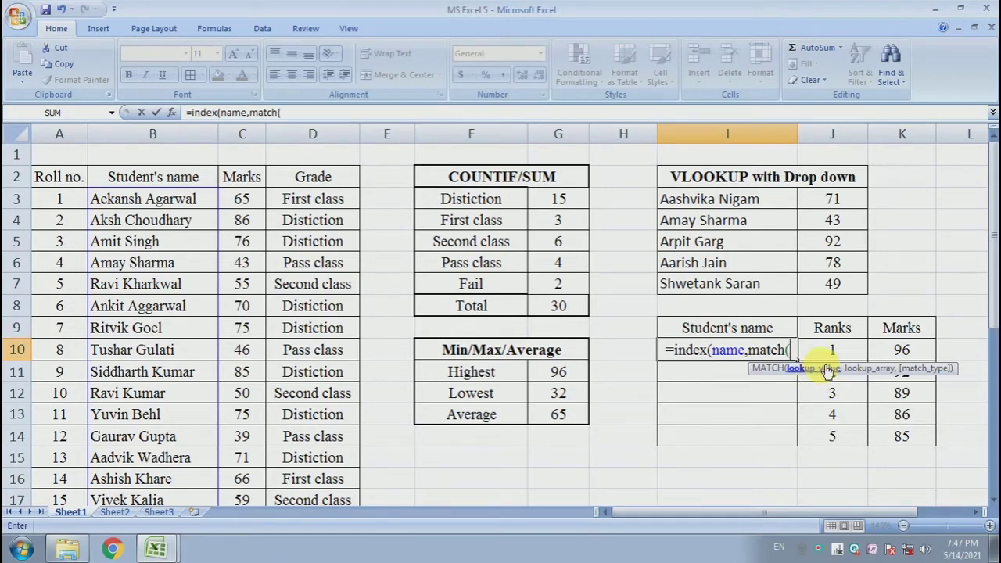
left_click(907, 352)
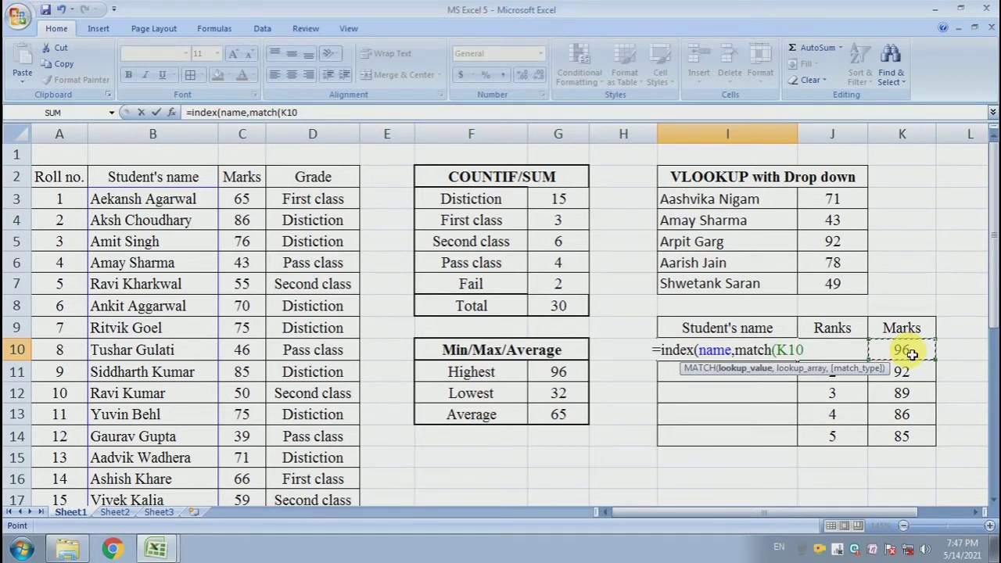
type(",")
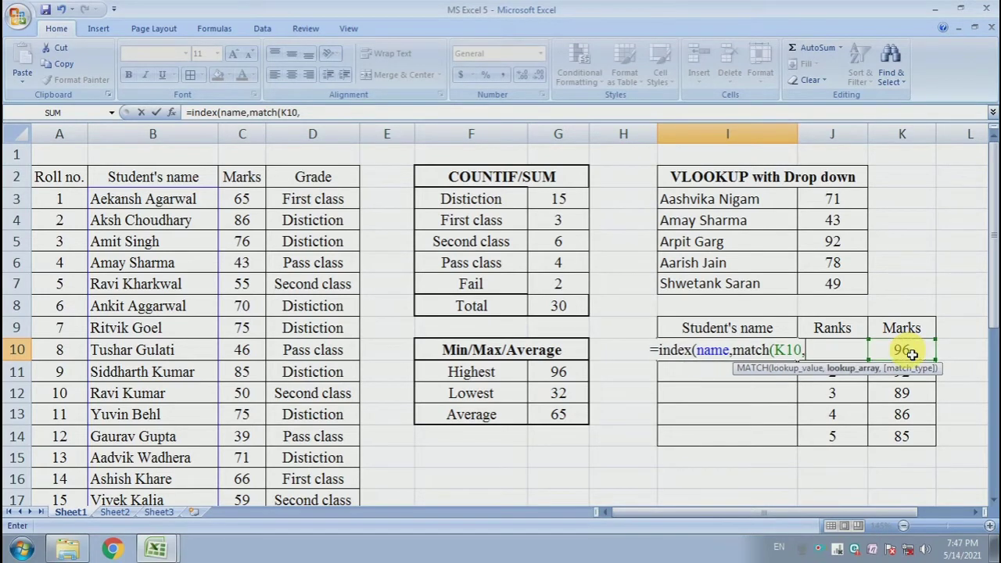
type("marks,0")
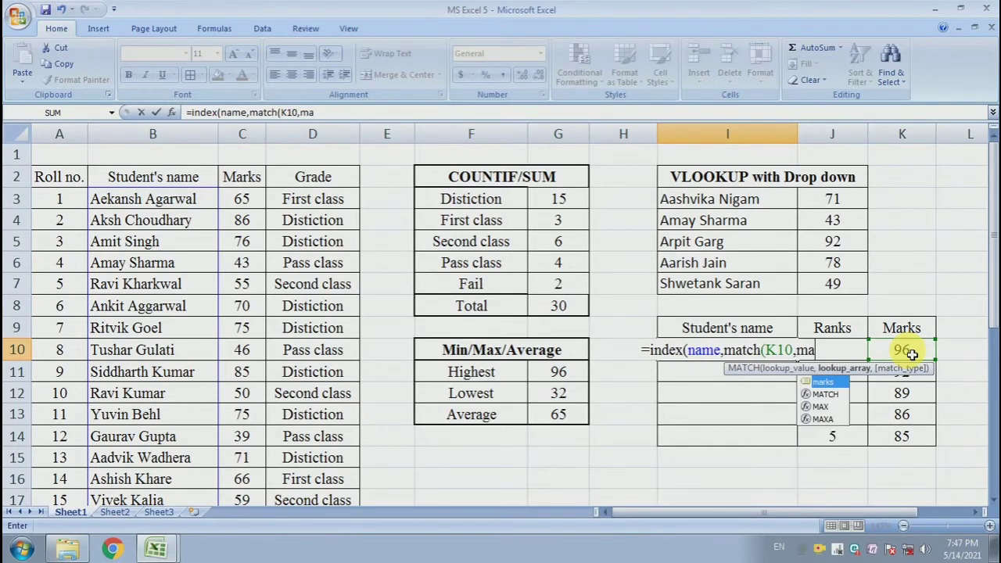
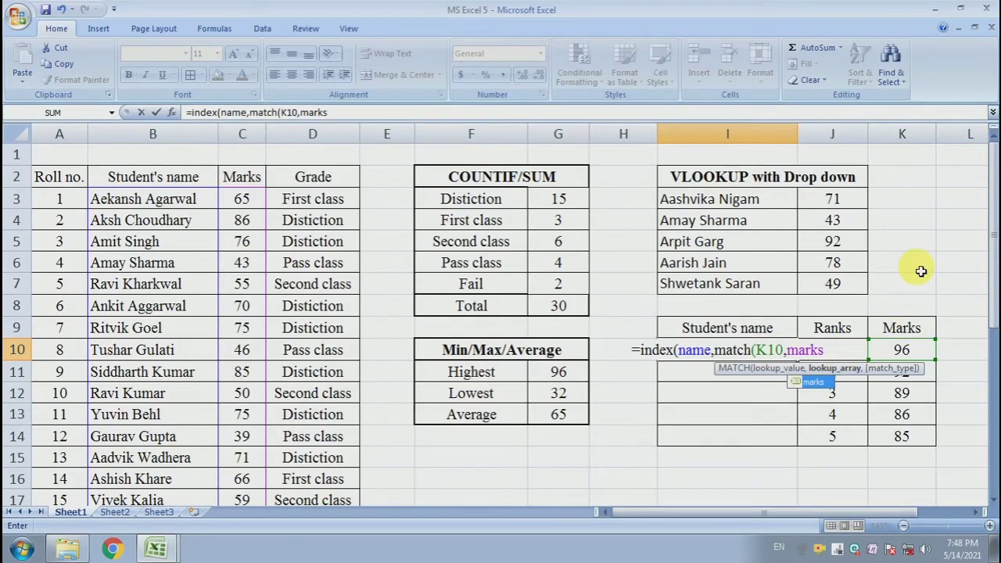
Complete the name lookup in I10 as =index(name,match(K10,marks,0)) with an exact match
type(",")
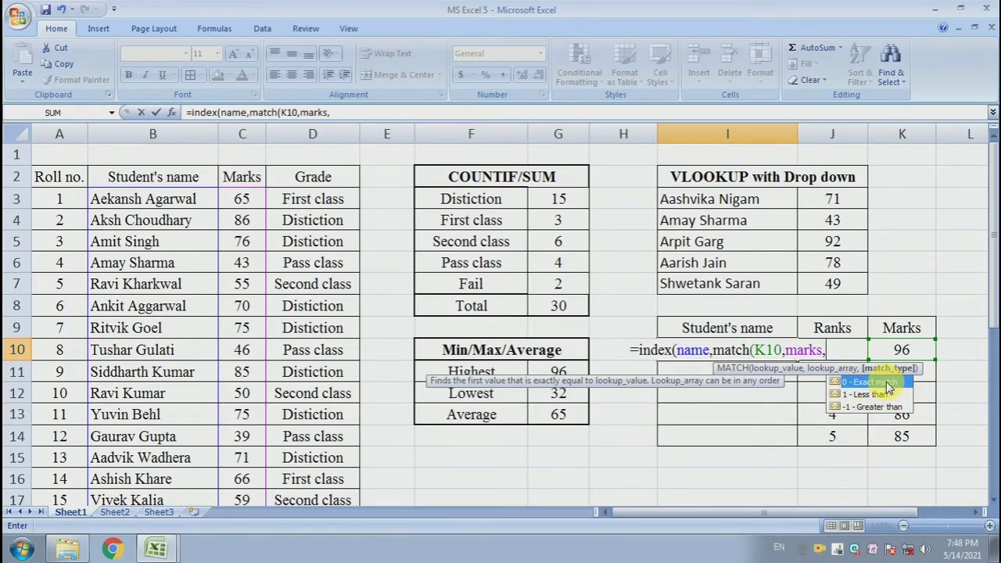
type("0")
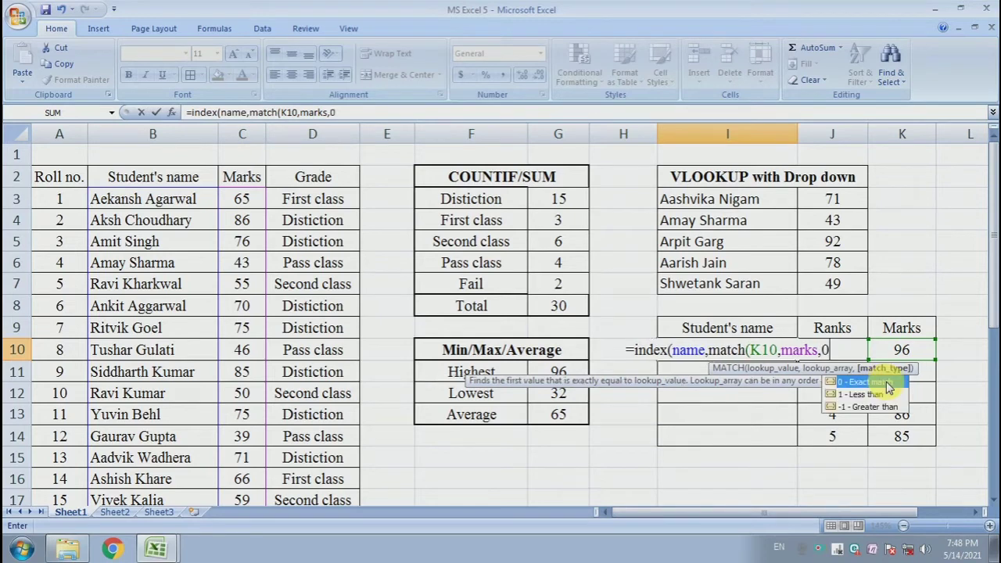
type(")")
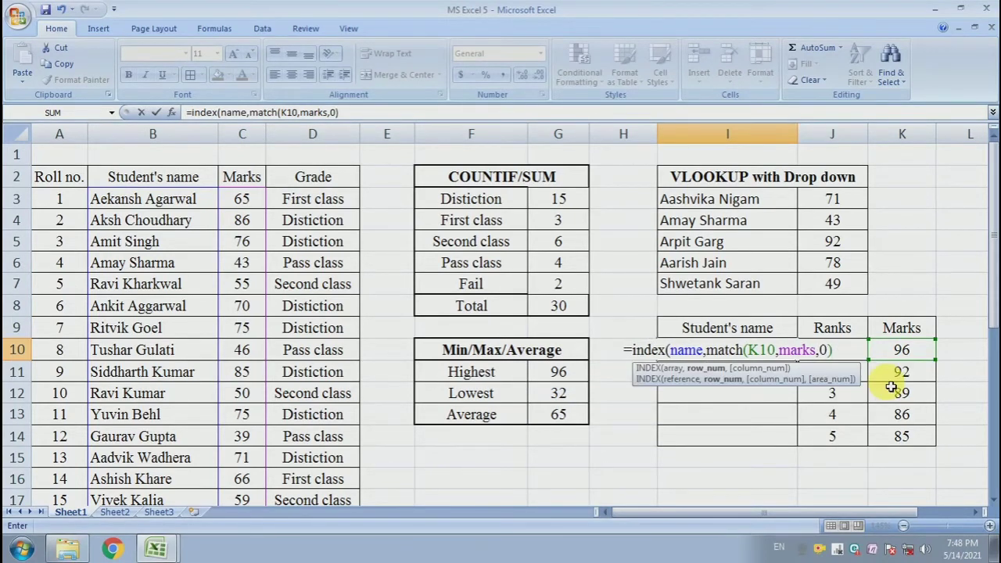
type(")")
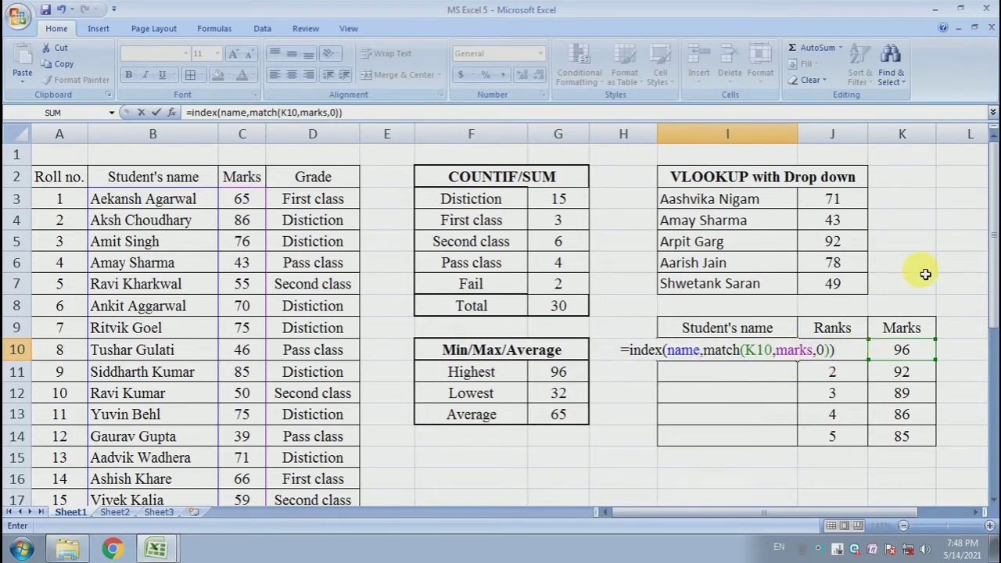
key("Return")
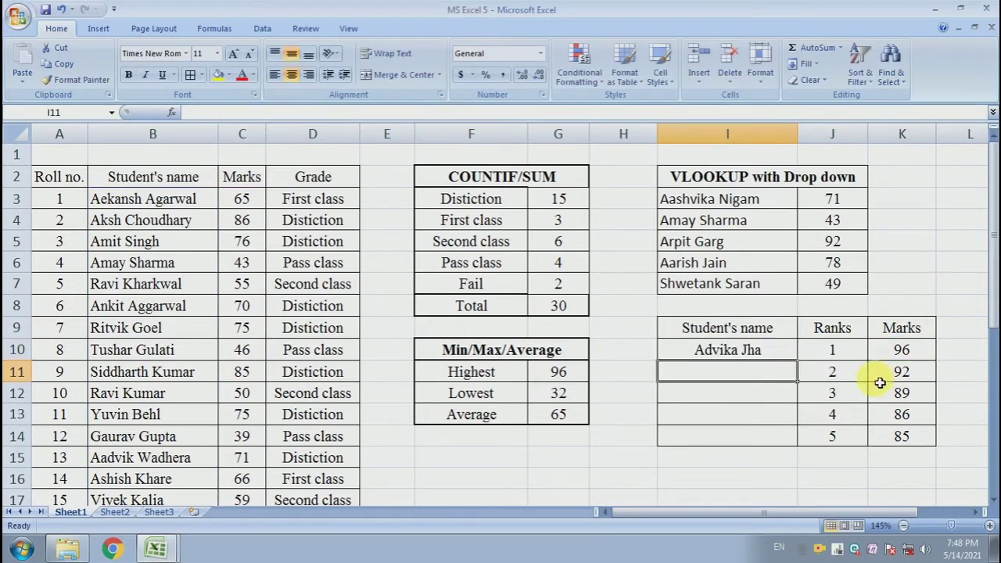
Copy the name lookup formula from I10 down through I14 to cover all five ranks
left_click(901, 350)
left_click(721, 352)
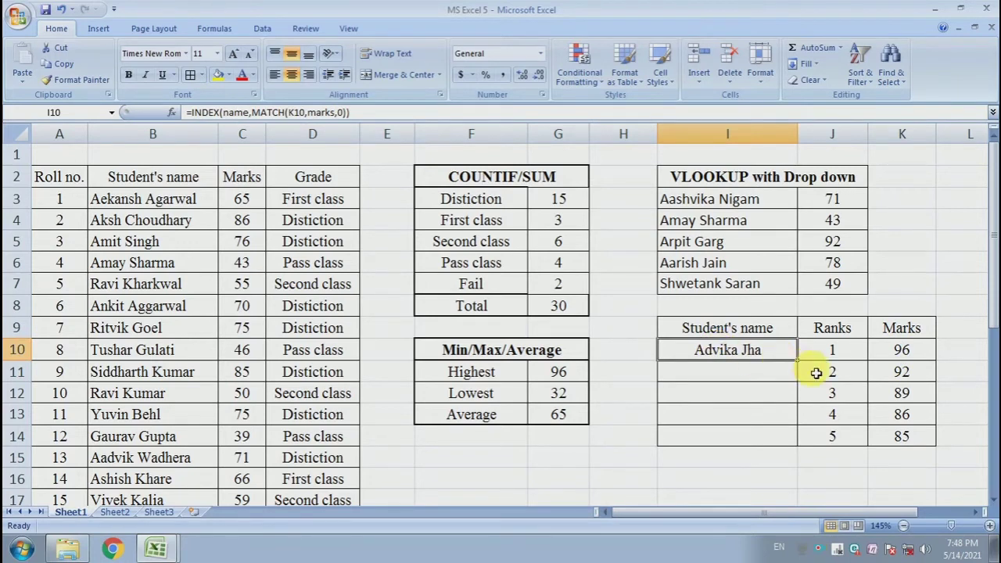
left_click_drag(800, 367, 796, 447)
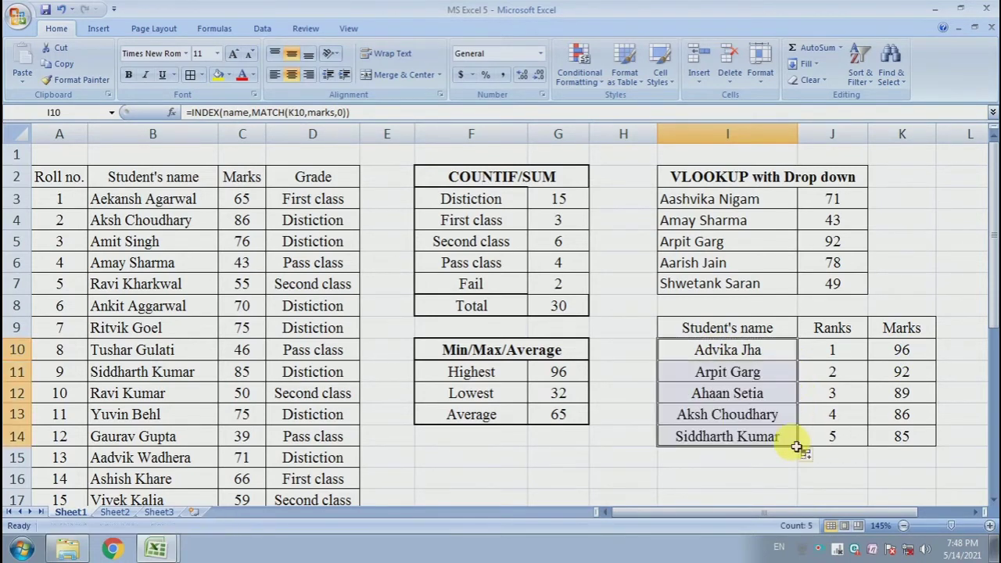
left_click(749, 414)
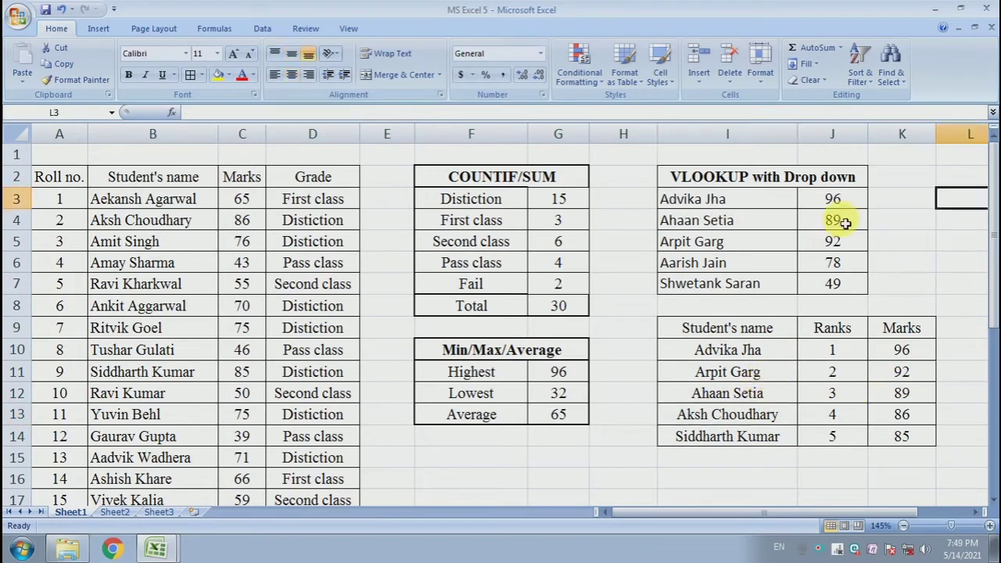
Add filters to the student table's header row, from Roll no. to Grade (A2:D2)
left_click_drag(402, 155, 952, 461)
left_click(941, 263)
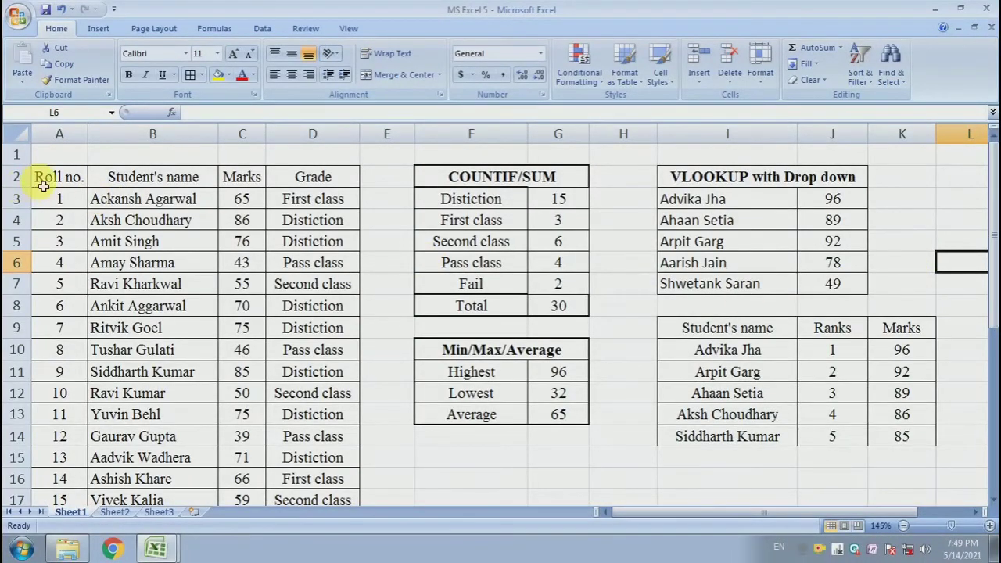
left_click_drag(41, 173, 336, 183)
left_click(256, 214)
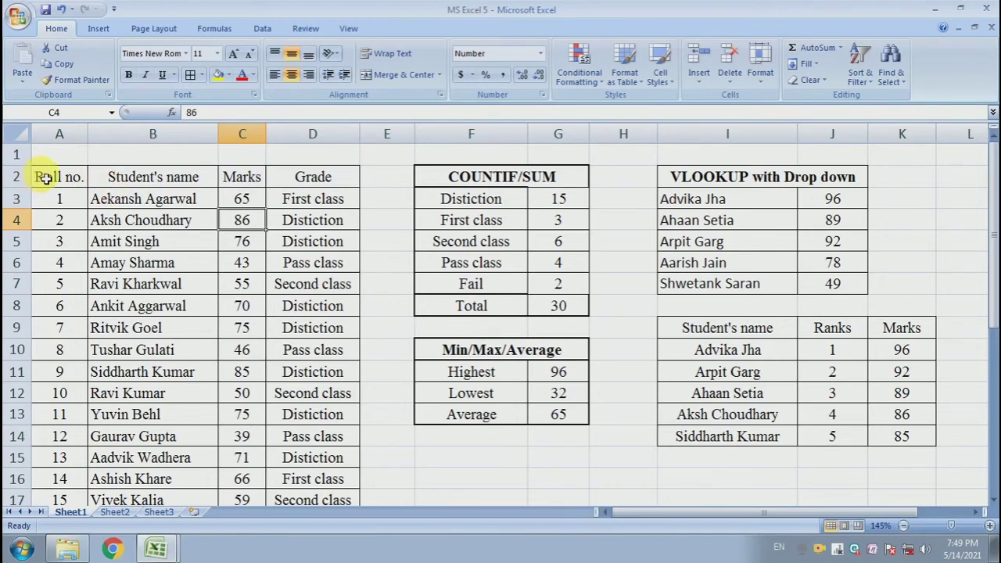
left_click_drag(47, 177, 330, 197)
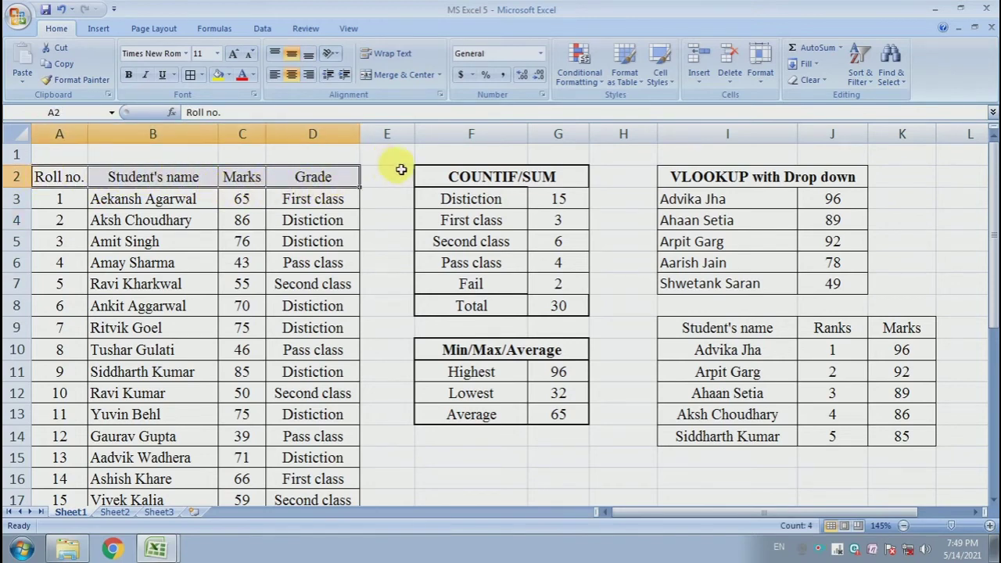
left_click(866, 78)
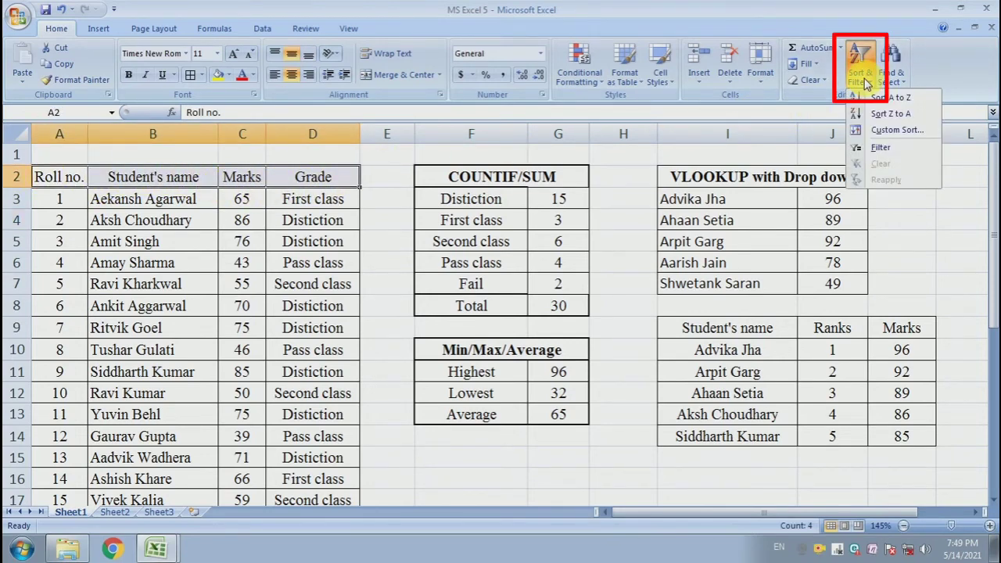
left_click(889, 153)
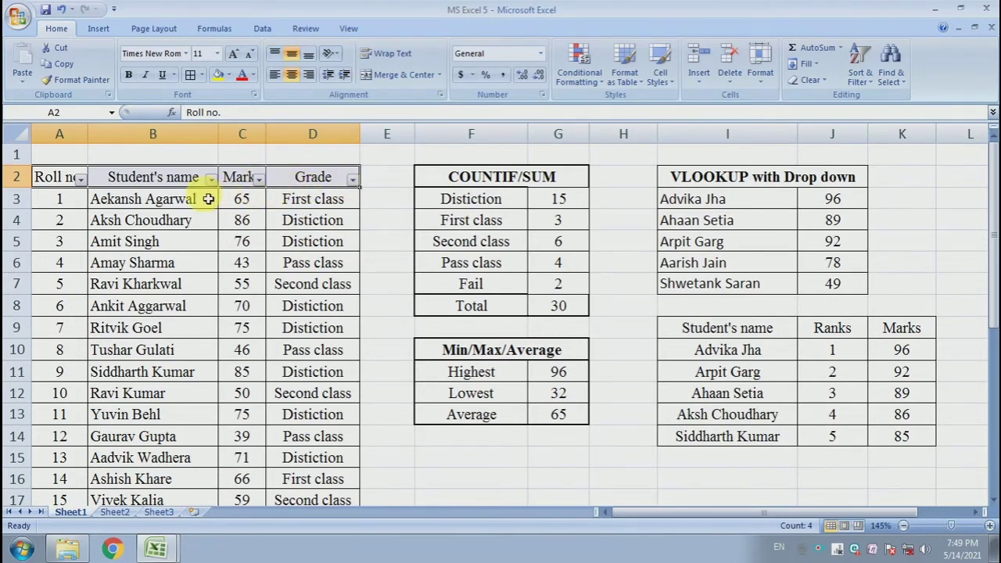
Filter the Marks column to the top 10 items and review the listed students, marks and grades
left_click(258, 180)
mouse_move(181, 278)
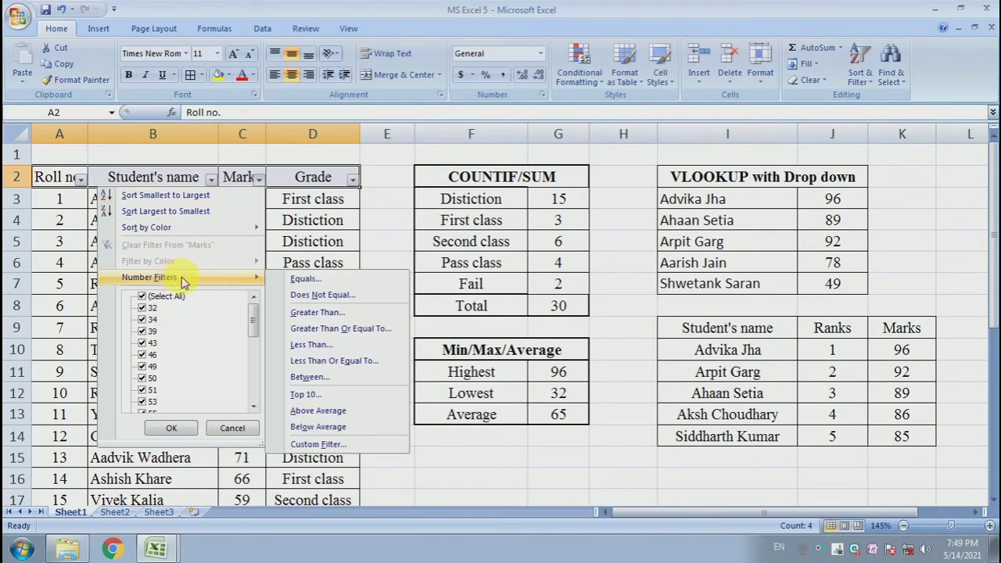
left_click(305, 395)
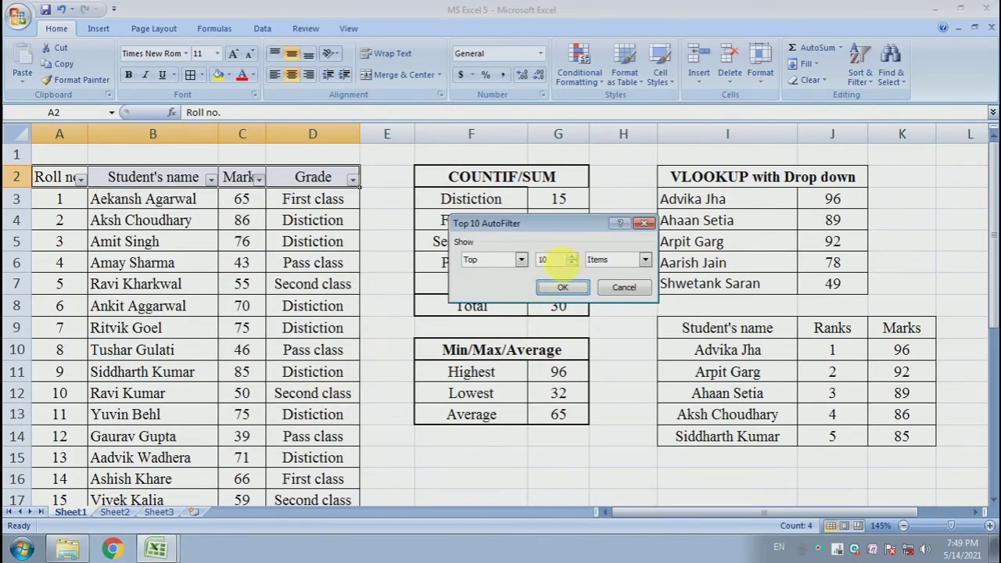
left_click(560, 289)
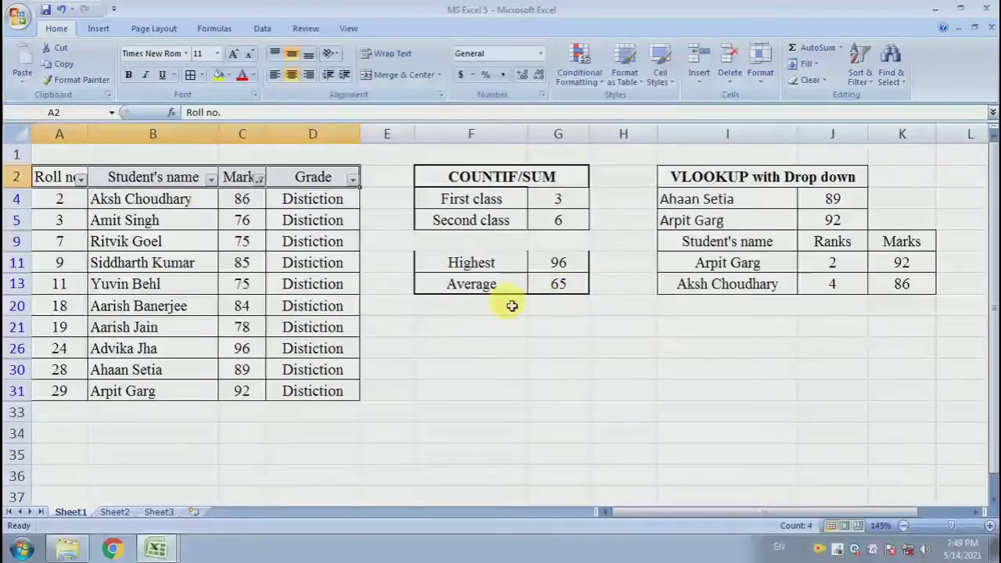
left_click_drag(300, 200, 301, 367)
left_click_drag(242, 199, 148, 388)
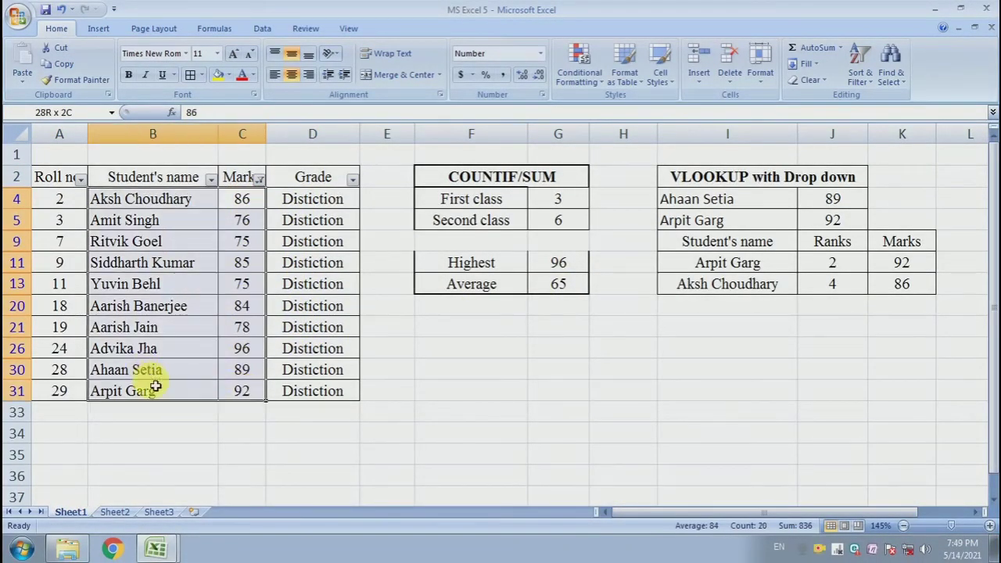
left_click(188, 305)
left_click(393, 342)
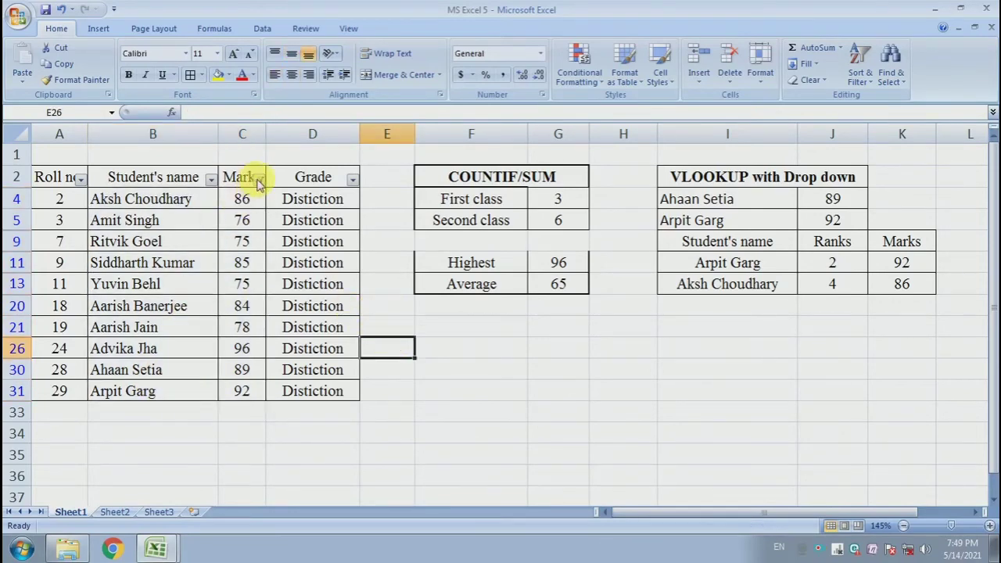
Filter the Marks column to values greater than 60 and look through the remaining rows
left_click(259, 179)
mouse_move(254, 278)
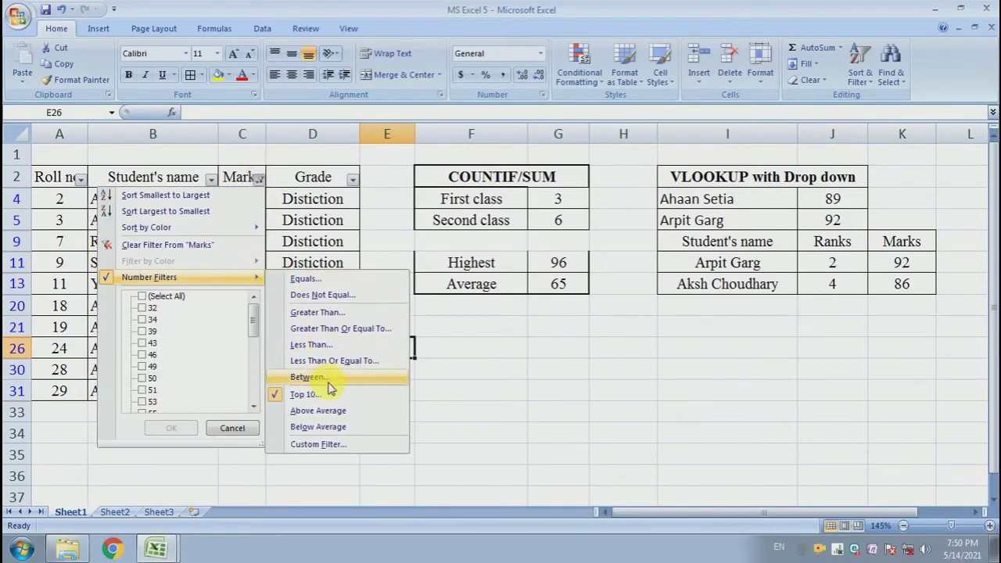
left_click(350, 313)
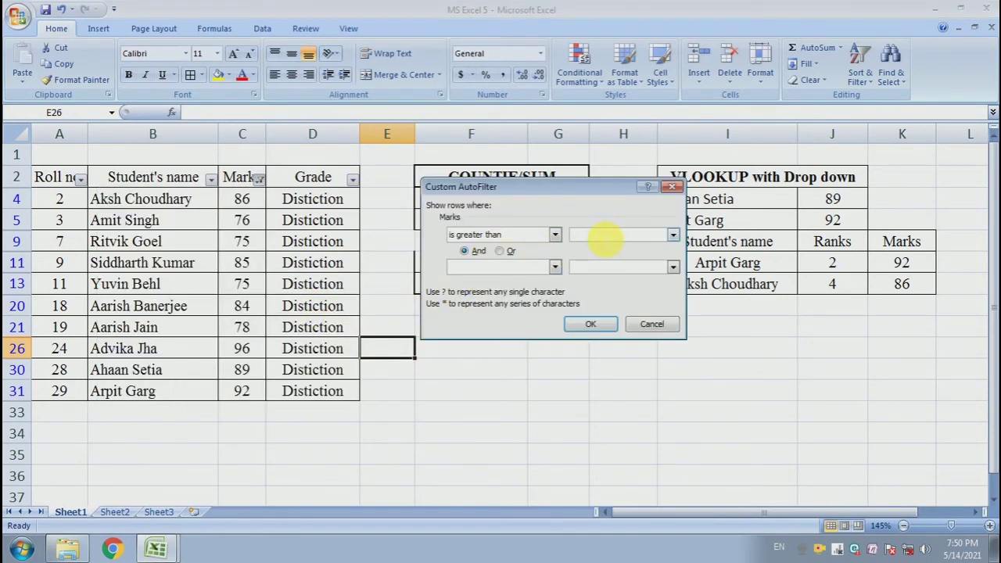
type("60")
left_click(590, 327)
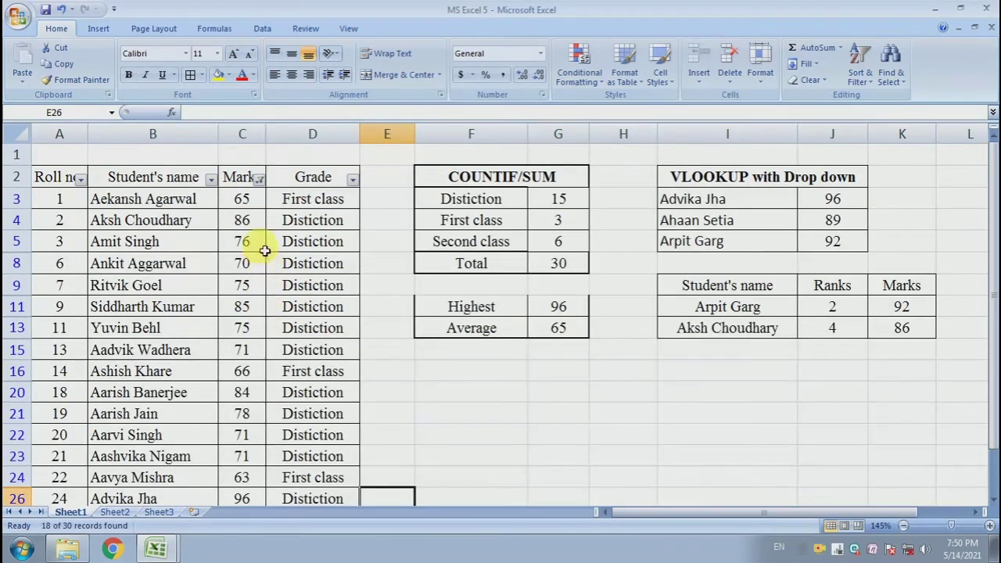
left_click(256, 249)
scroll(255, 258, "down", 2)
scroll(254, 234, "up", 3)
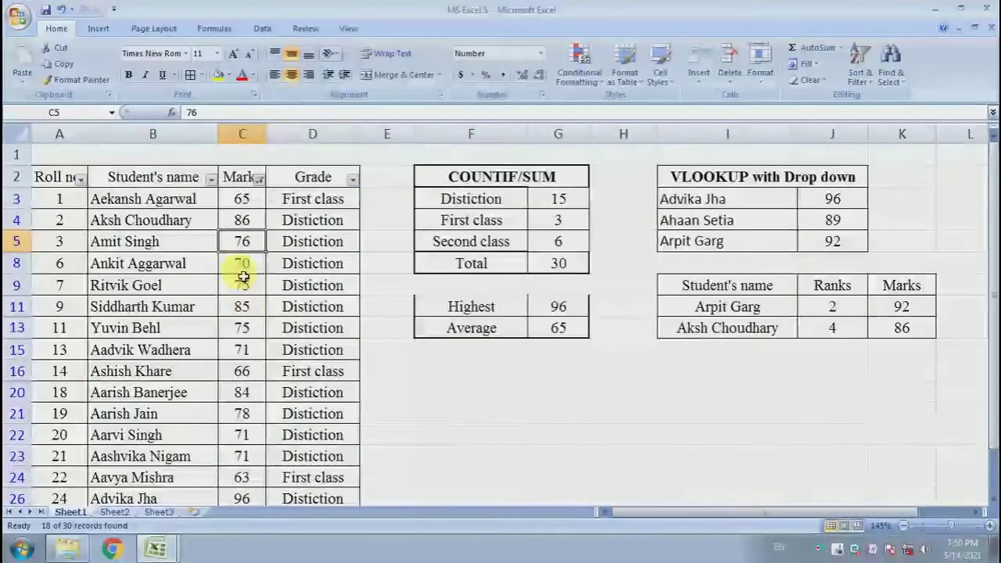
Filter the Marks column to values less than 50 and review the remaining marks
left_click(259, 178)
mouse_move(213, 273)
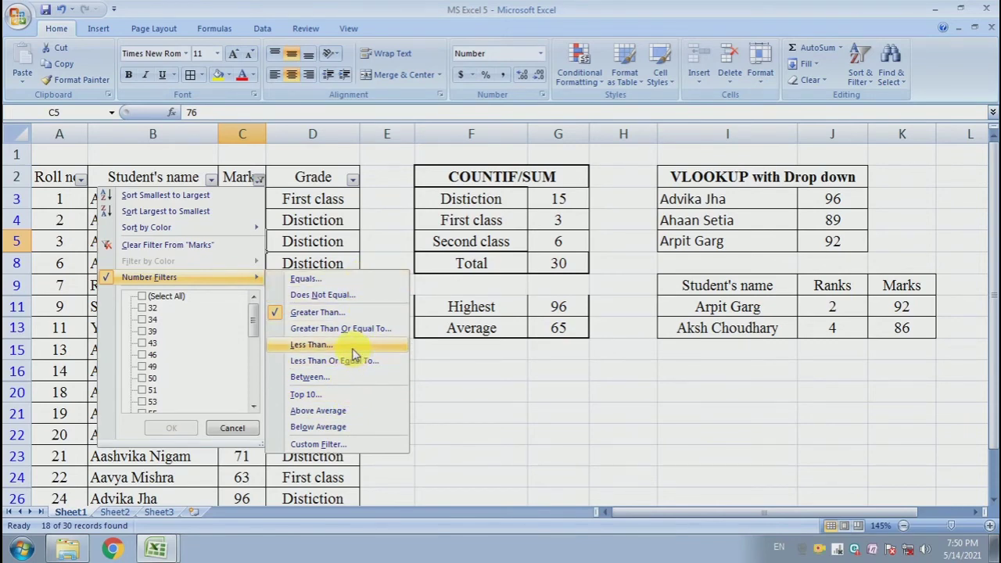
left_click(311, 344)
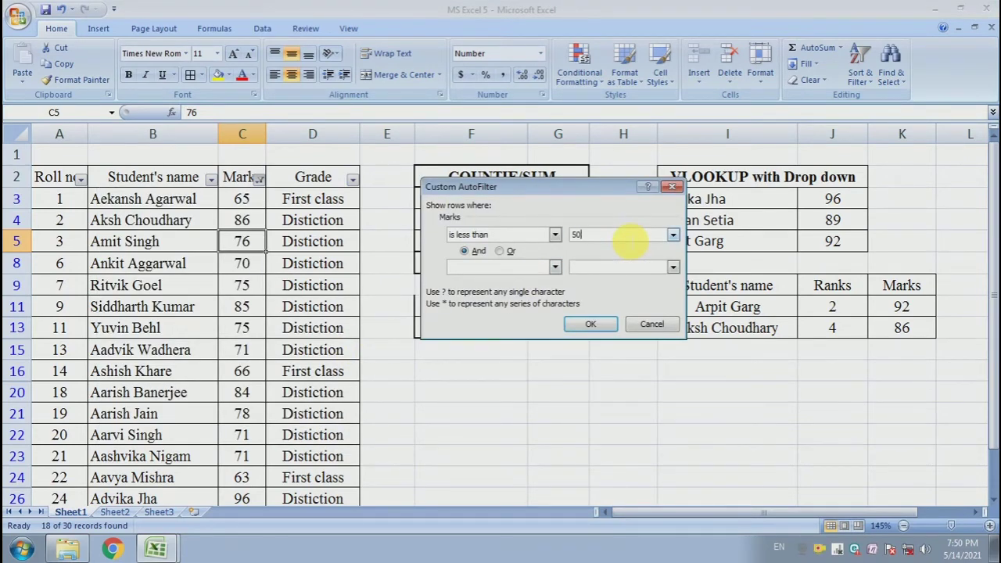
left_click(604, 329)
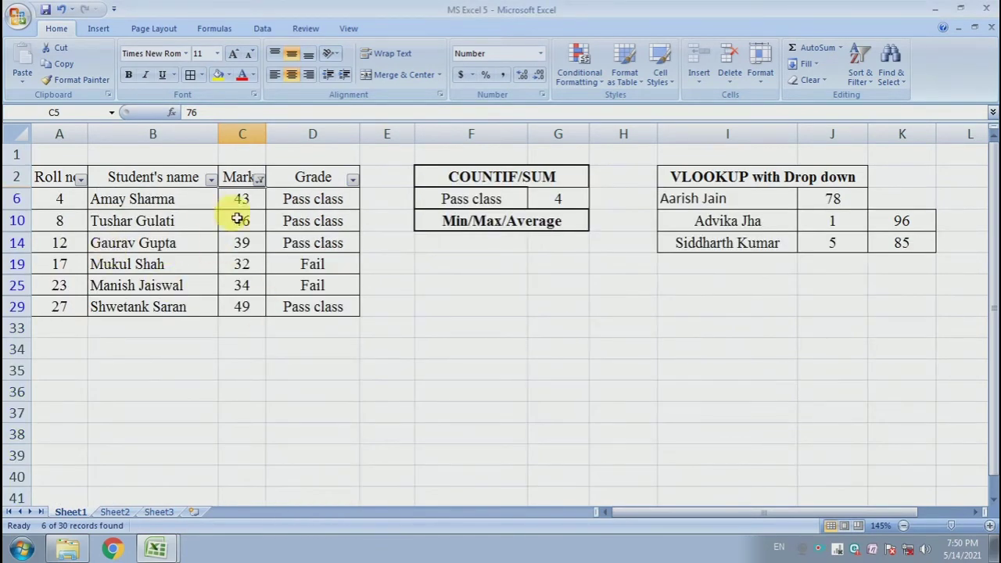
left_click_drag(242, 200, 255, 306)
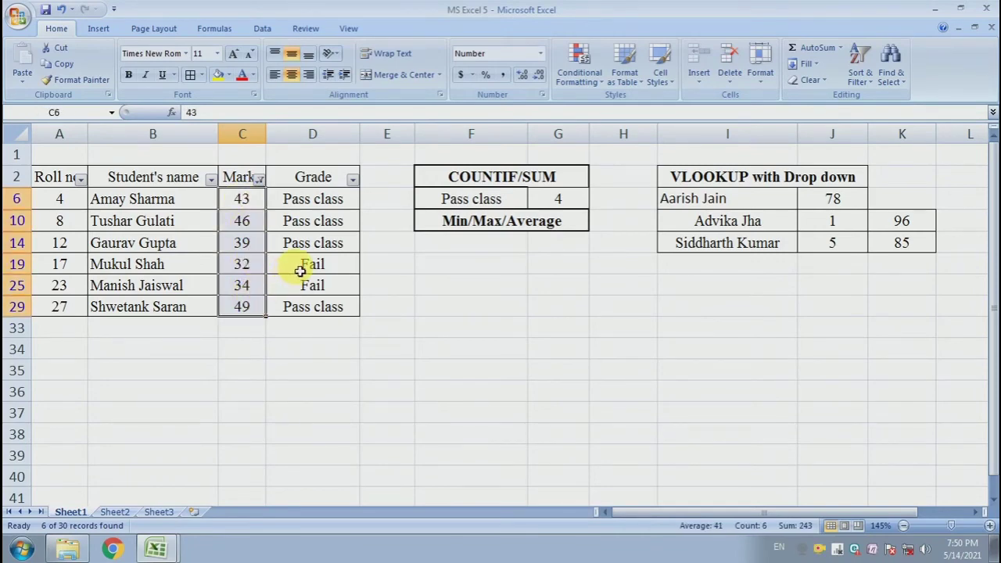
left_click(300, 269)
Restore all students by selecting every value in the Marks filter, and check the full list
left_click(259, 179)
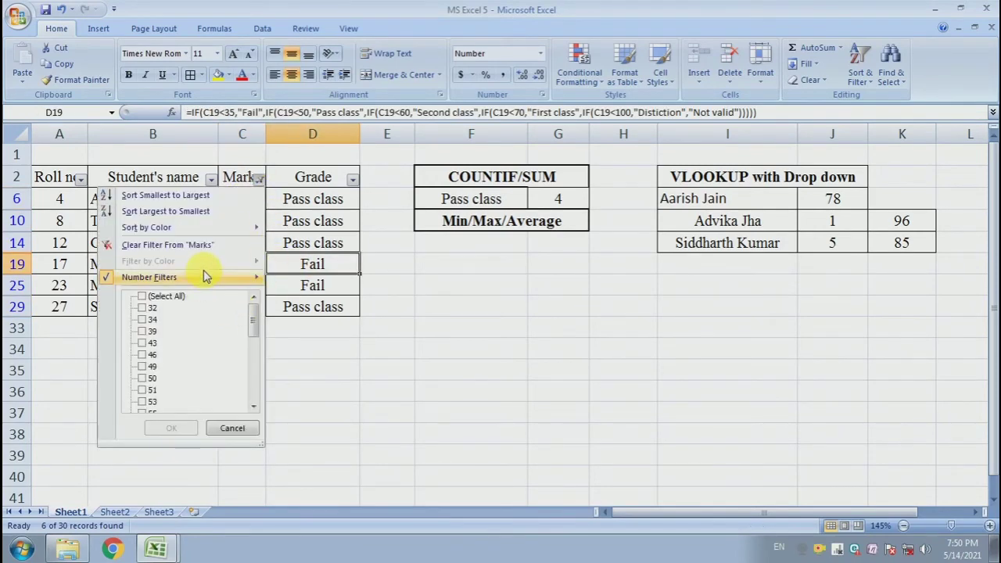
mouse_move(224, 279)
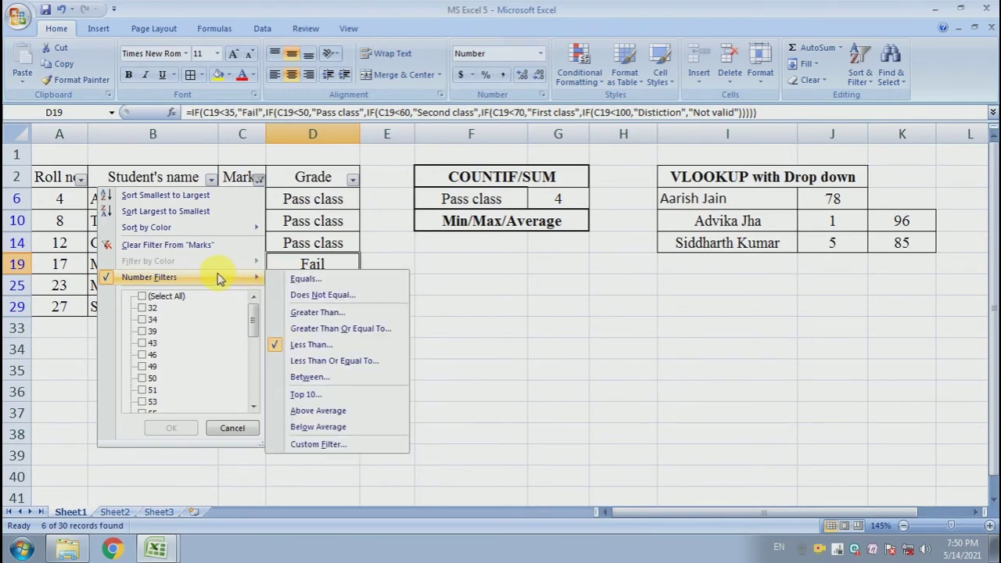
left_click(153, 296)
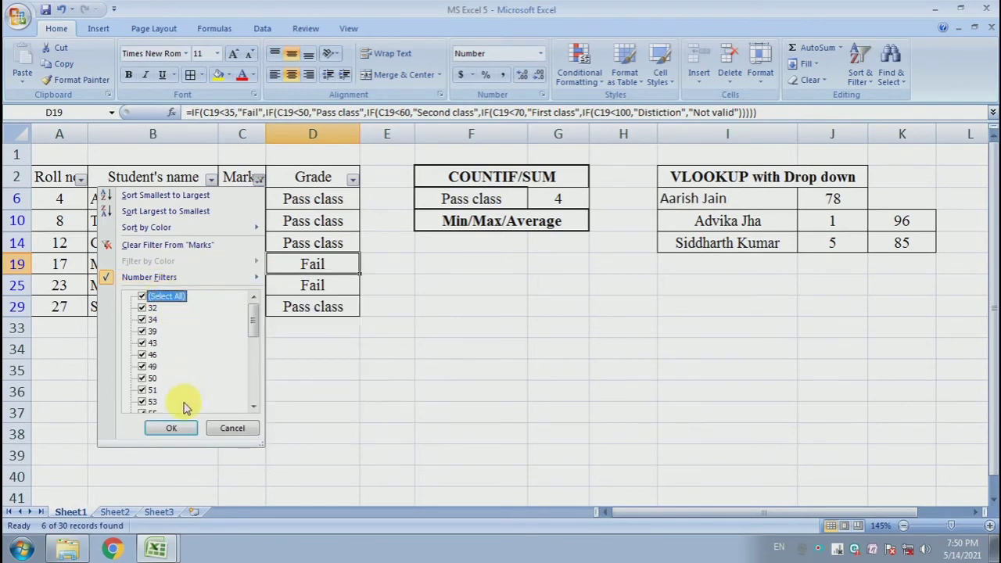
left_click(185, 428)
left_click(239, 261)
scroll(243, 290, "down", 3)
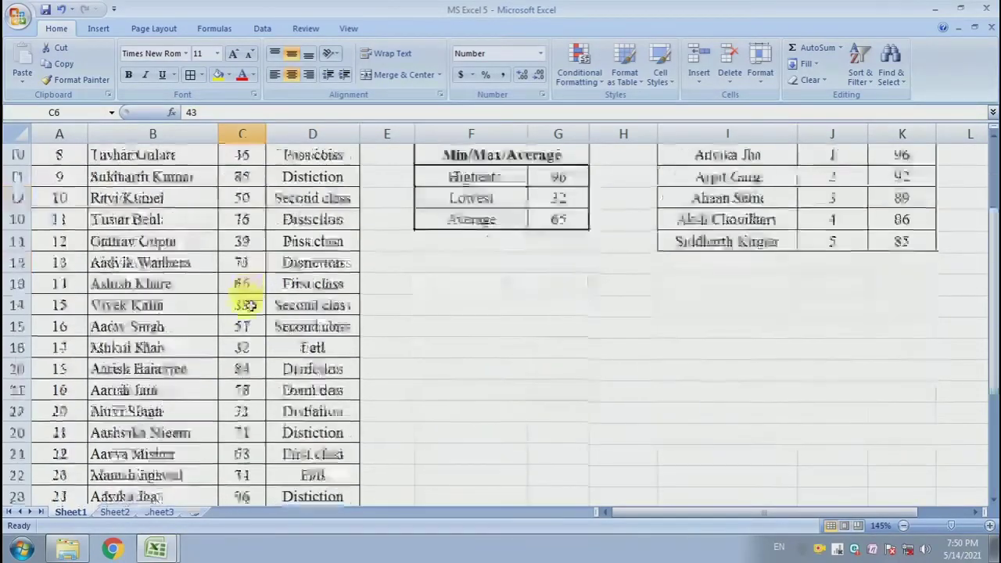
scroll(249, 308, "up", 1)
scroll(249, 307, "up", 2)
Filter the Grade column to show only Distiction and look through the remaining students
left_click(316, 200)
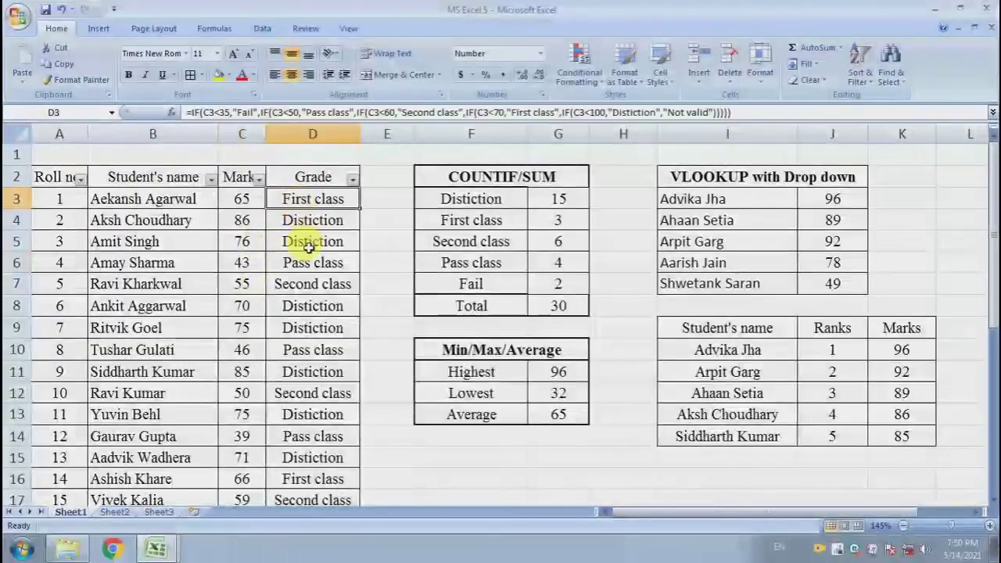
left_click(351, 181)
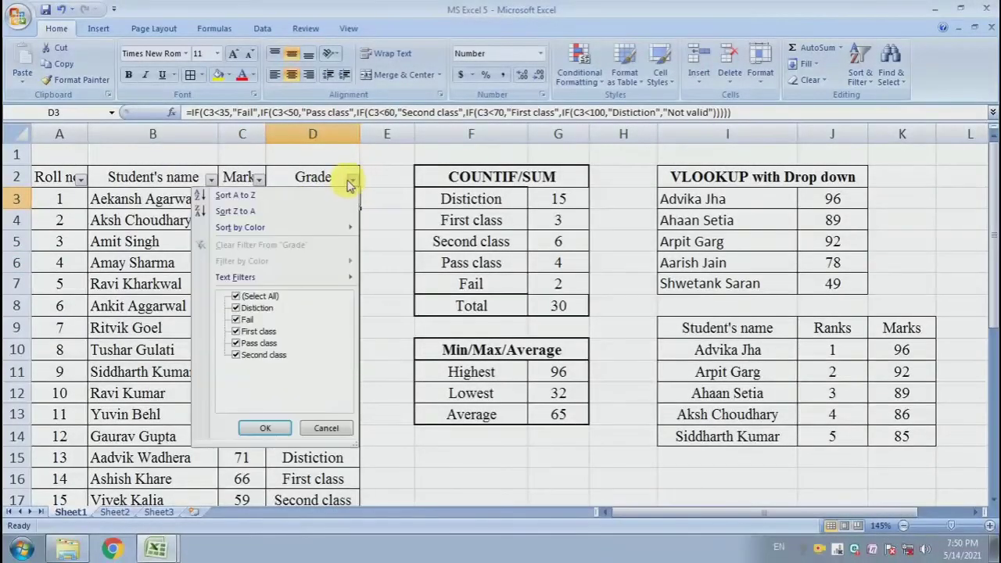
left_click(237, 297)
left_click(236, 307)
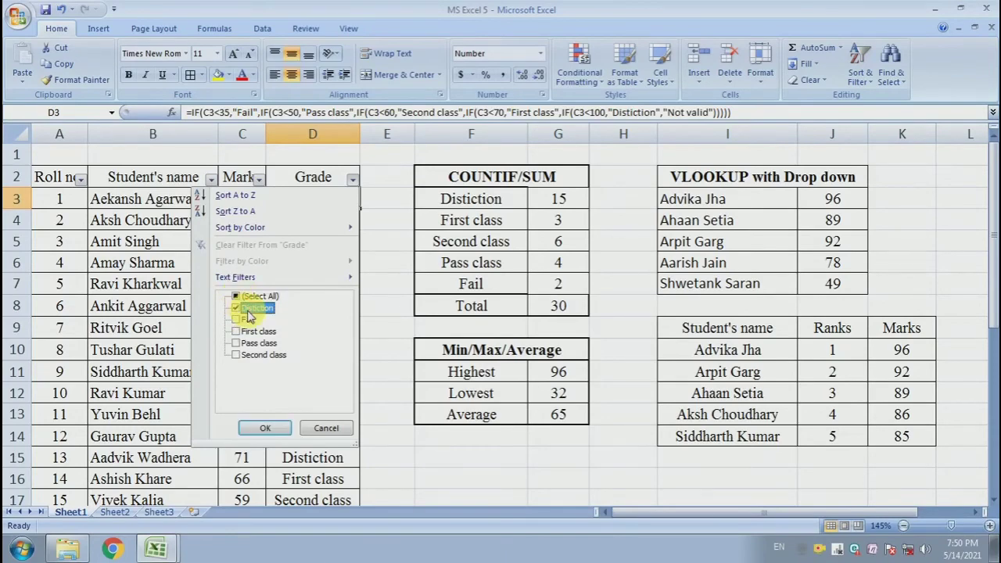
left_click(265, 427)
scroll(328, 258, "down", 3)
scroll(328, 284, "up", 3)
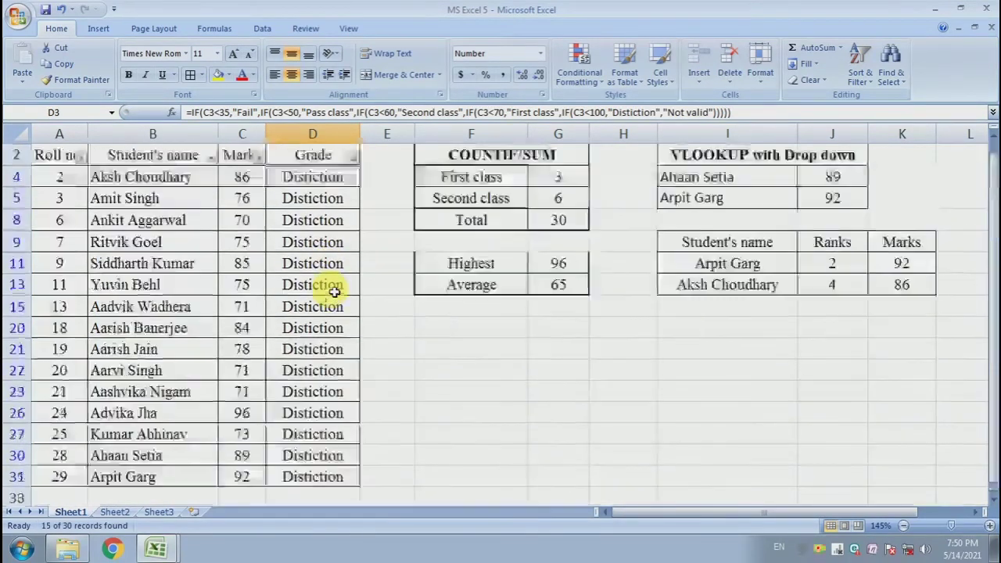
Filter the Grade column to show only the Fail students instead of the Distiction ones
left_click(352, 157)
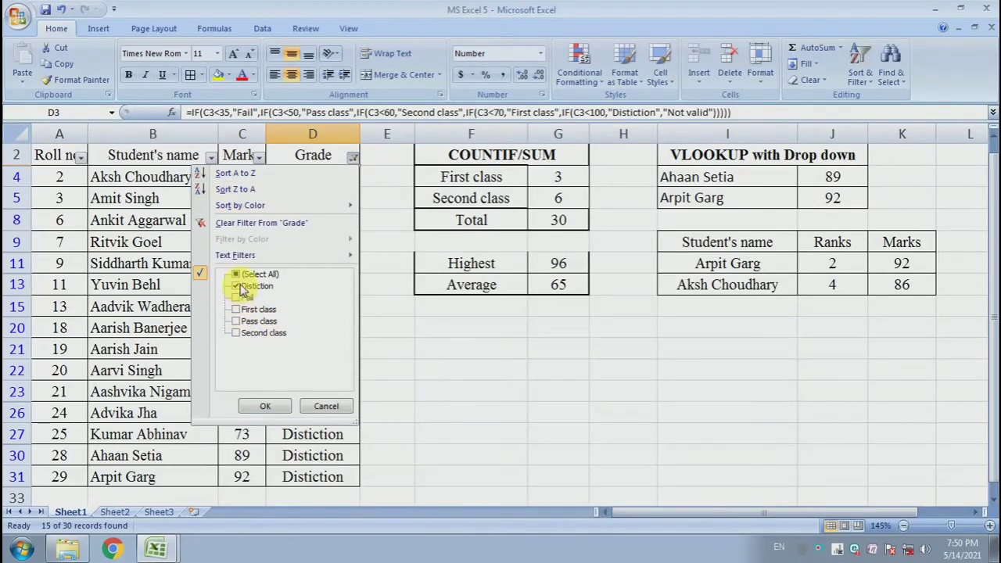
left_click(236, 286)
left_click(236, 299)
left_click(265, 405)
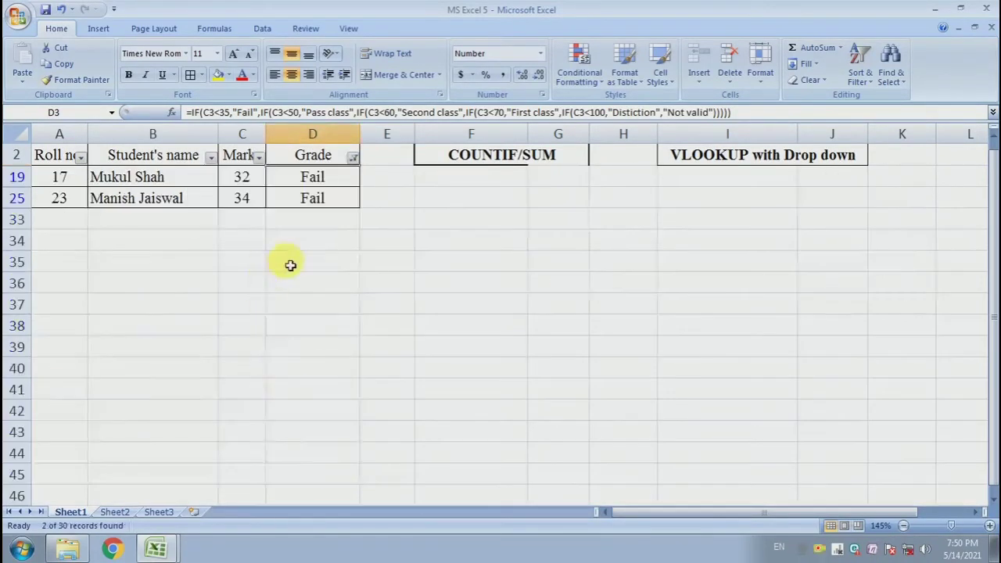
Change the Grade column filter from Fail to First class only
left_click(353, 157)
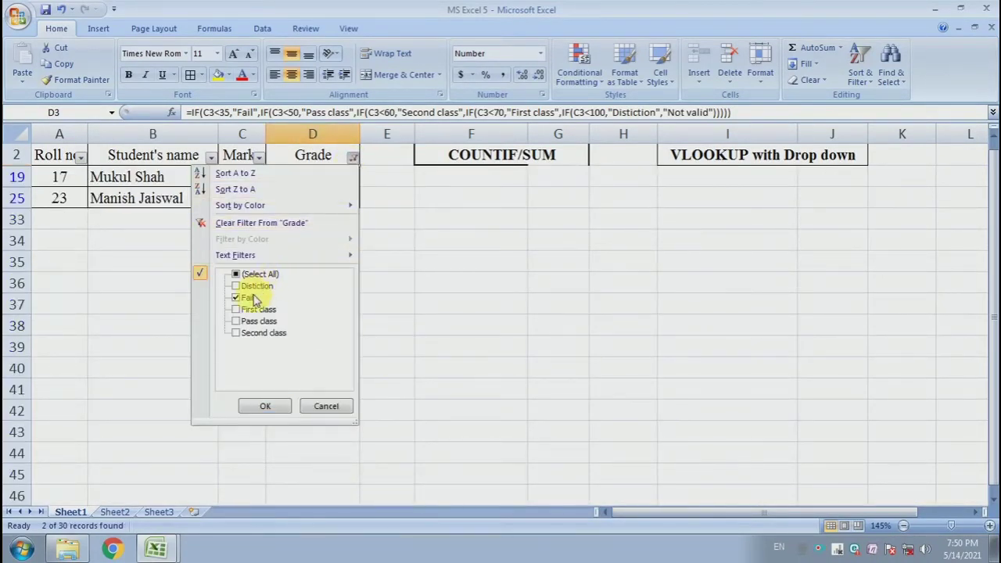
left_click(236, 298)
left_click(236, 309)
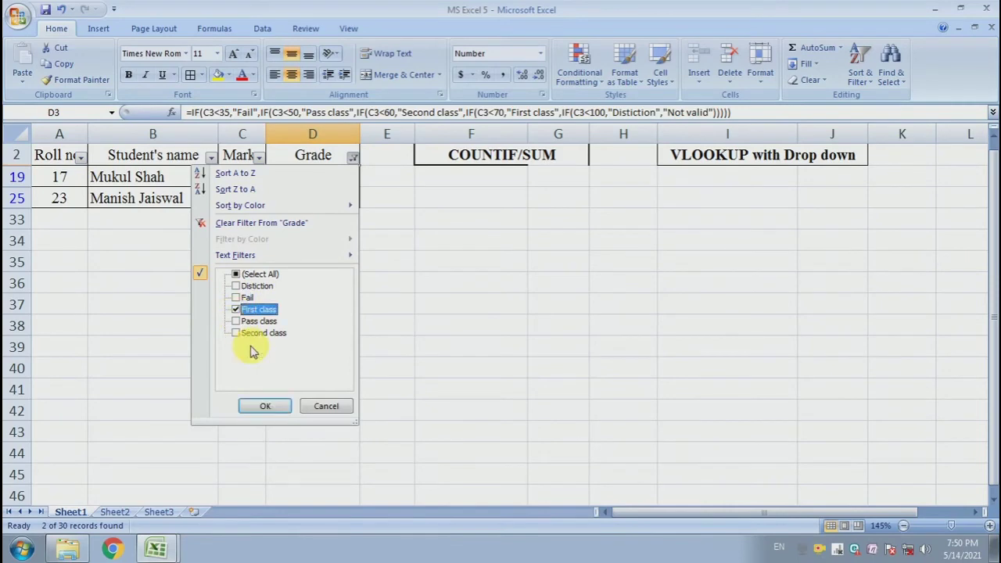
left_click(265, 406)
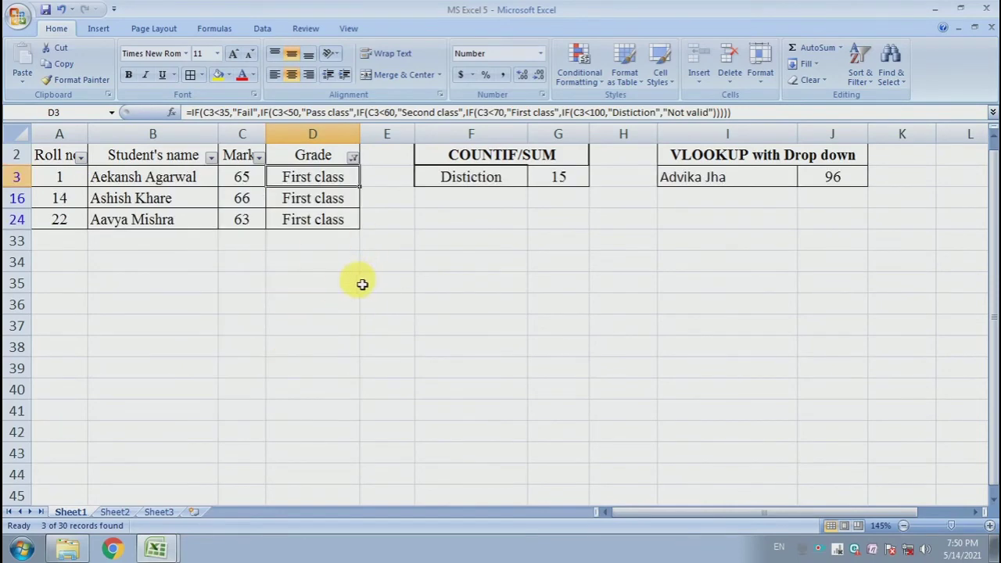
Switch the Grade column filter to Pass class only, excluding First class
left_click(353, 157)
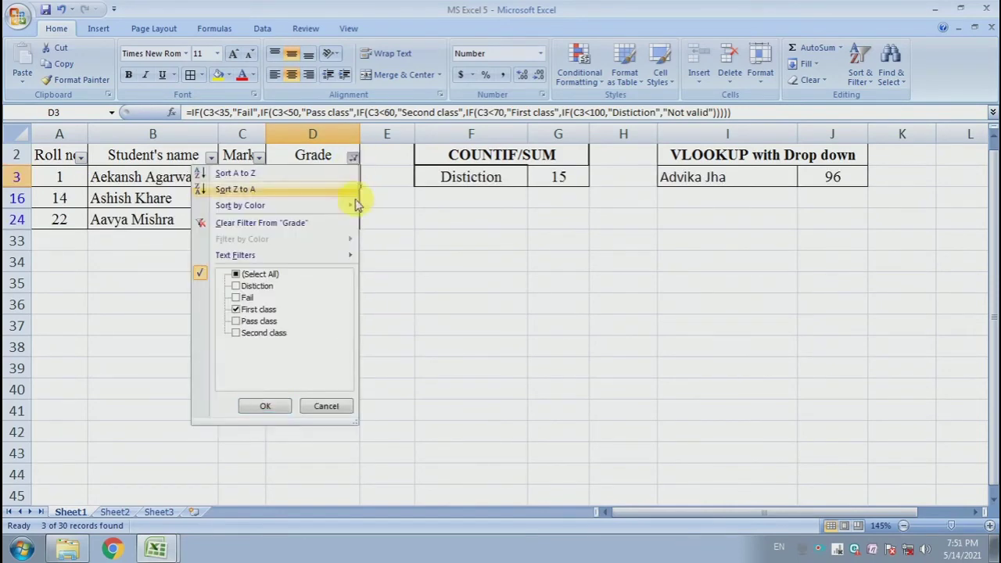
left_click(237, 322)
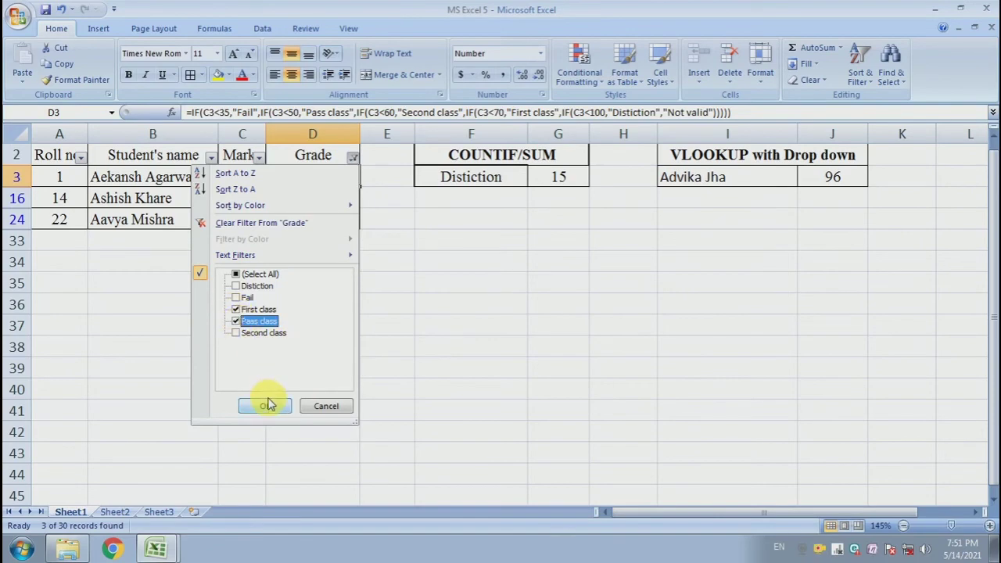
left_click(235, 310)
left_click(264, 405)
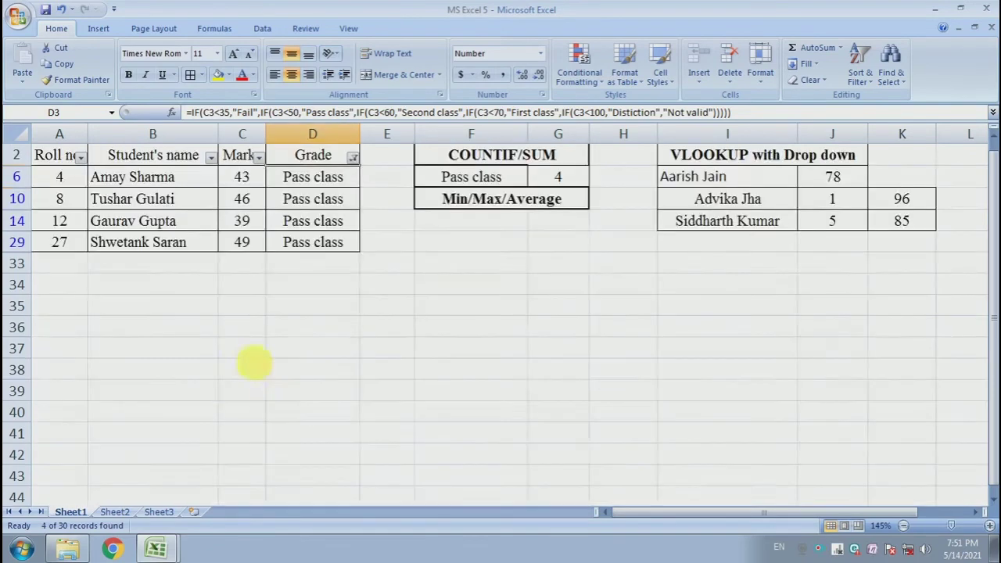
Show only the Second class students, and restore the full list by selecting every value in the Grade filter
left_click(354, 159)
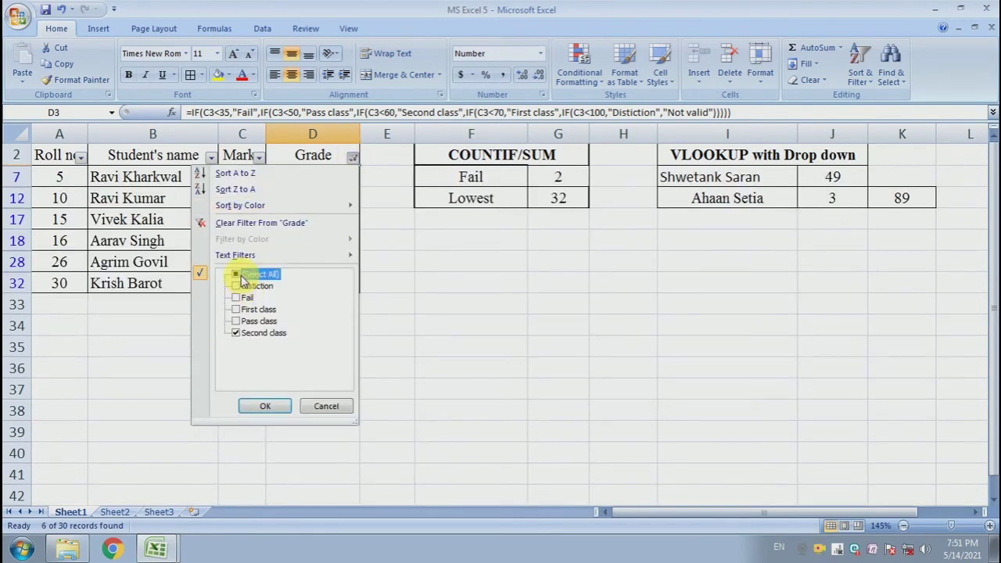
left_click(243, 278)
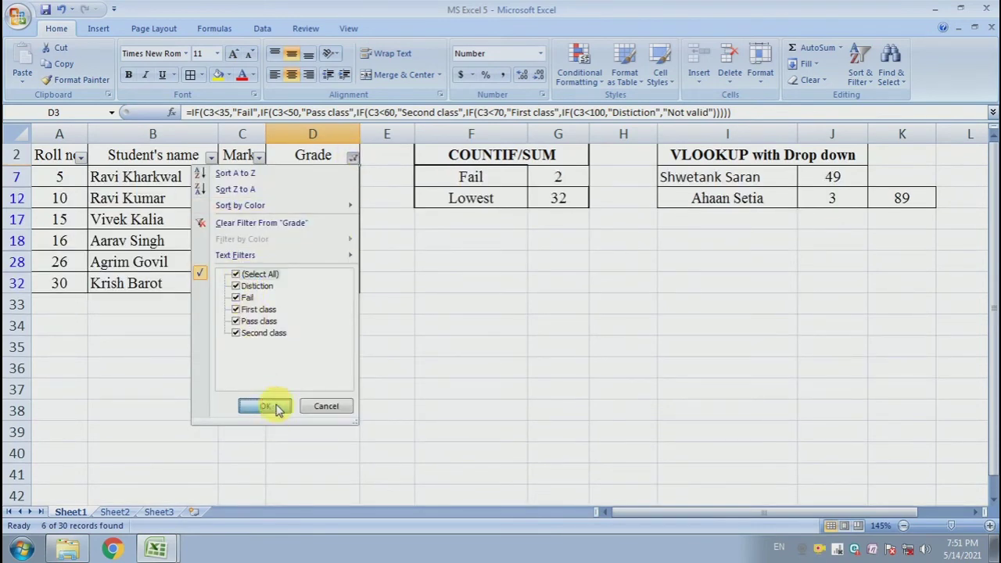
left_click(266, 405)
left_click(303, 226)
scroll(304, 229, "up", 1)
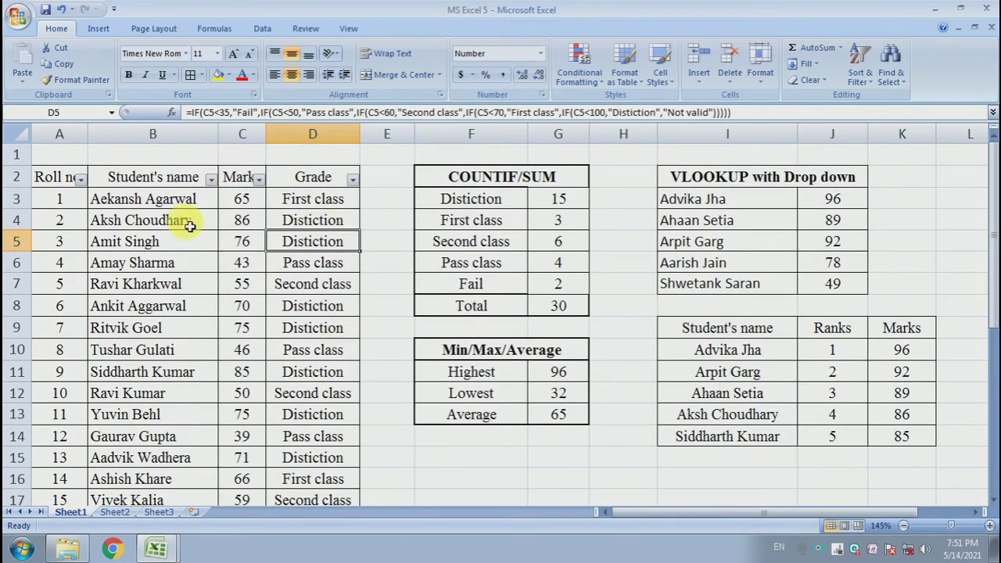
Remove the filter from the student table's header row, from Roll no. to Grade
left_click_drag(67, 183, 335, 181)
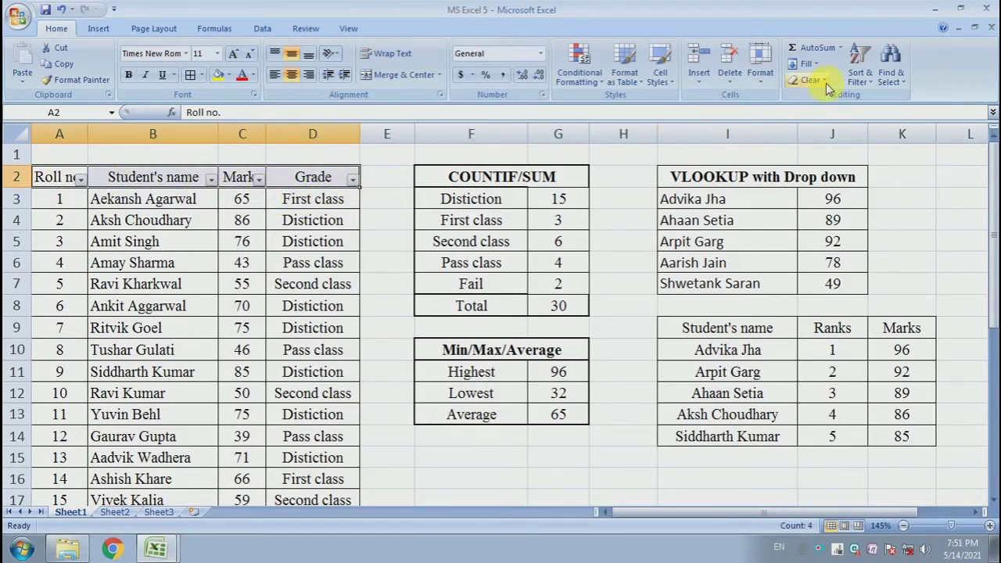
left_click(859, 74)
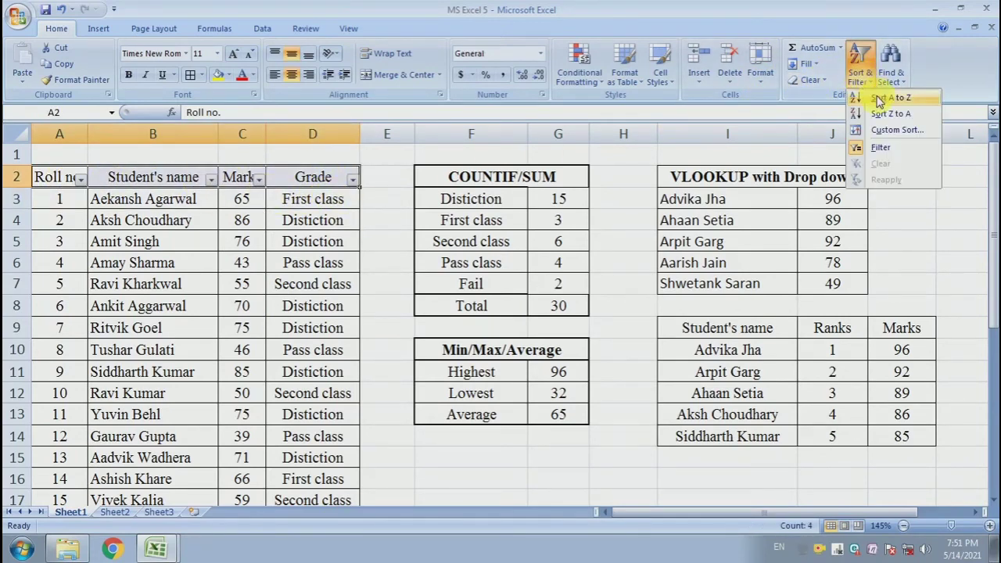
left_click(886, 155)
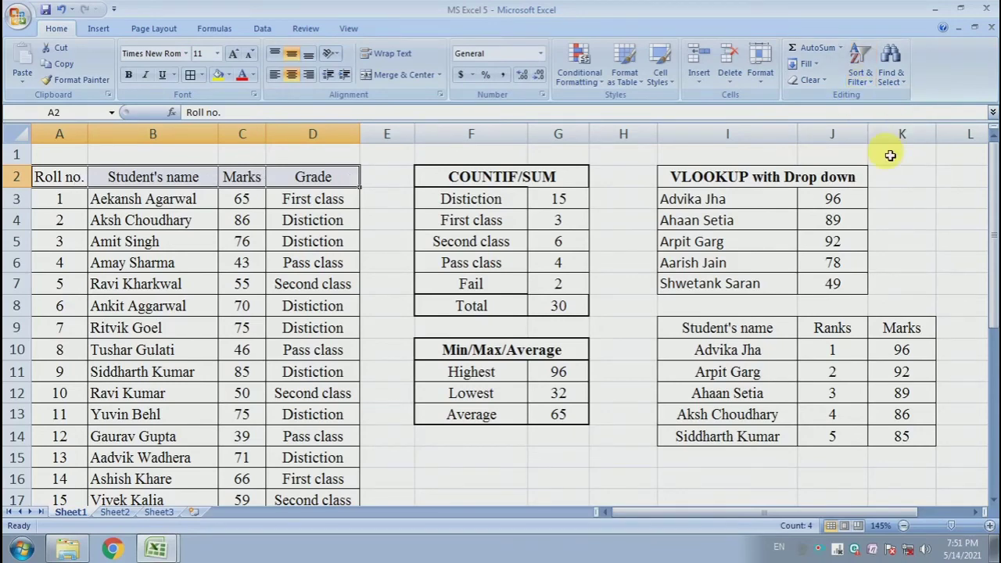
Turn the filter back on for the header cells A2:D2 of the student table
left_click(260, 200)
left_click_drag(69, 180, 317, 181)
key("ctrl+shift+l")
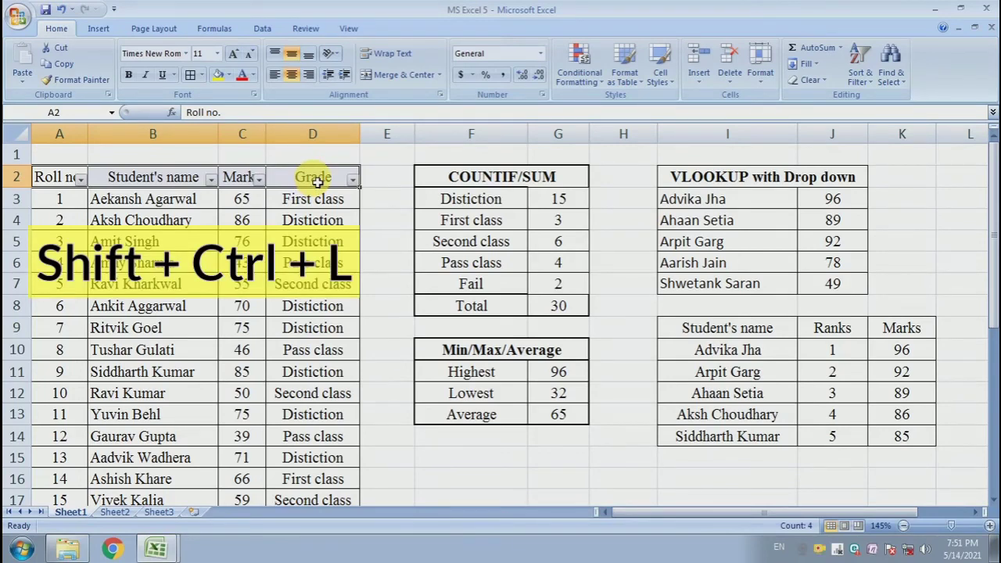
left_click(202, 222)
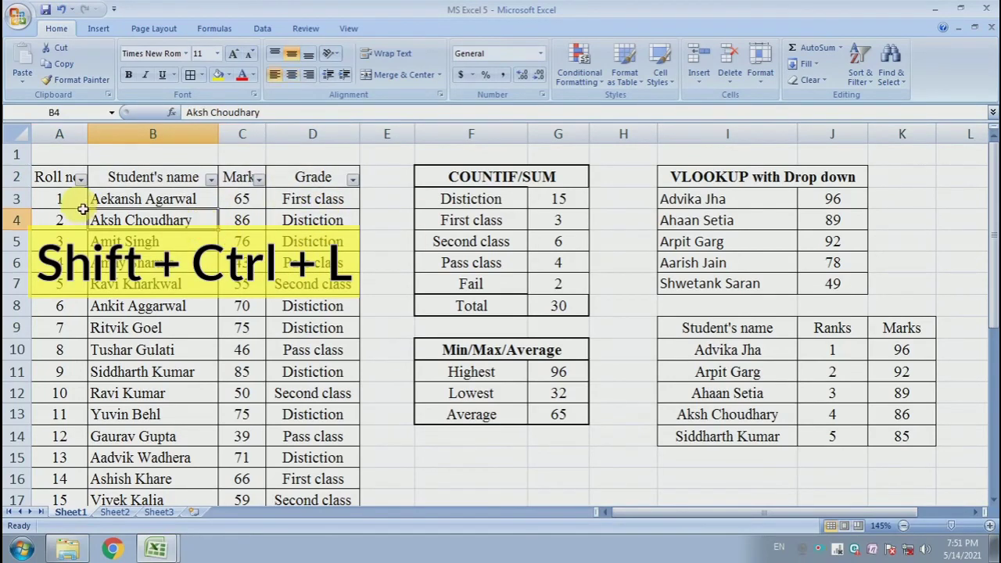
Turn off the filter on headers A2:D2 again and deselect the table by selecting empty cell H16
left_click_drag(57, 180, 330, 191)
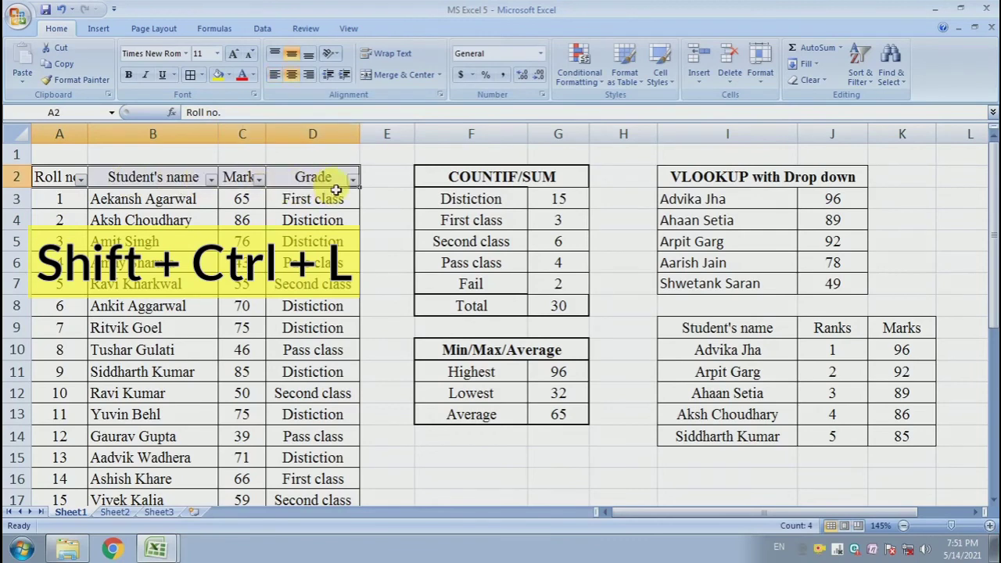
left_click(319, 243)
left_click(204, 241)
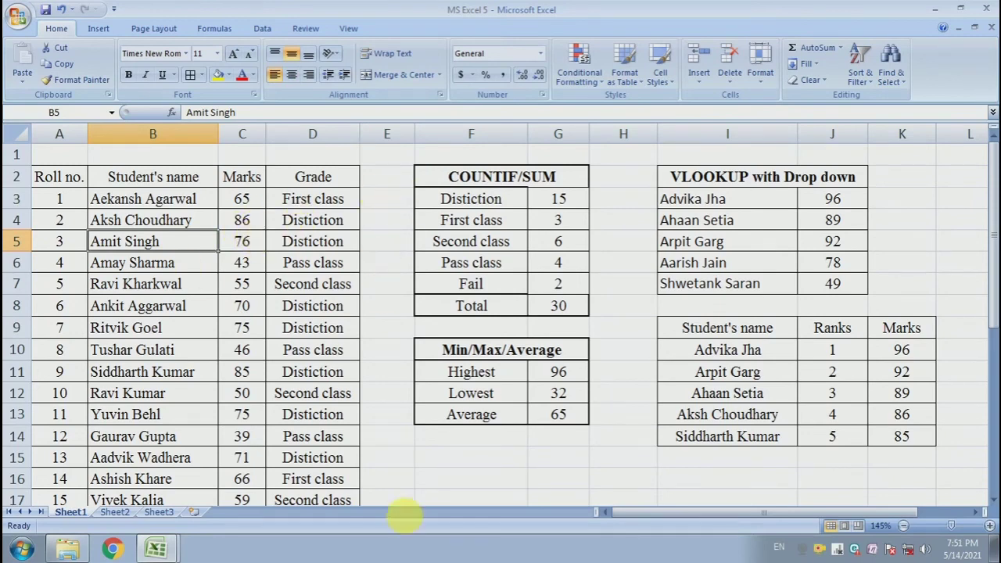
left_click(622, 470)
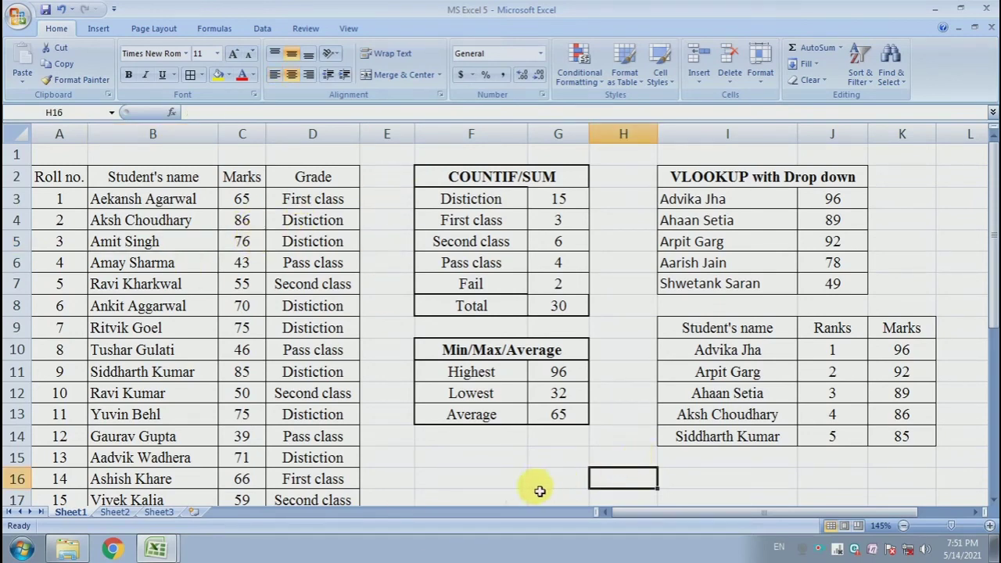